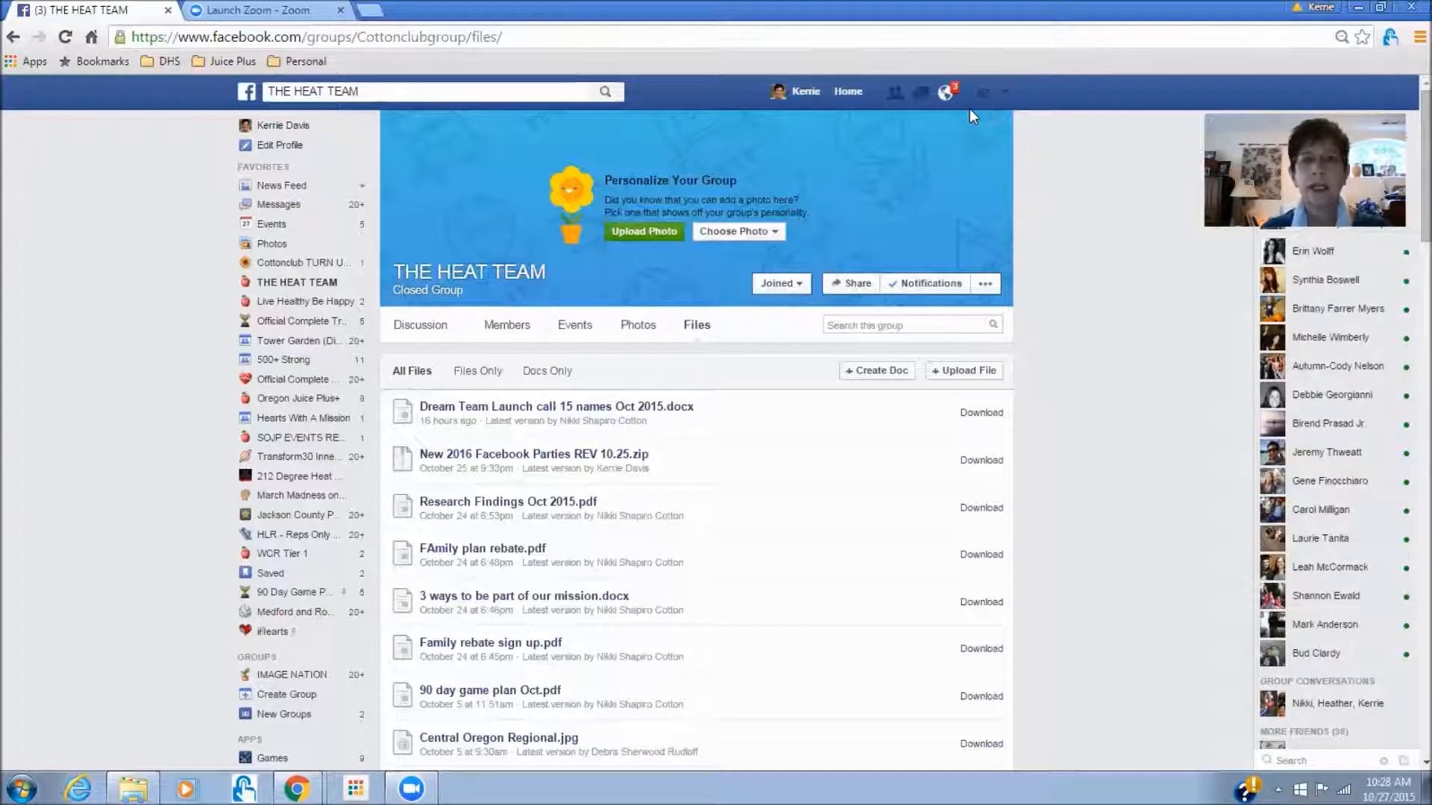
- Reload THE HEAT TEAM group's Files list, then switch to the Windows desktop
{"action": "left_click", "coordinate": [698, 332]}
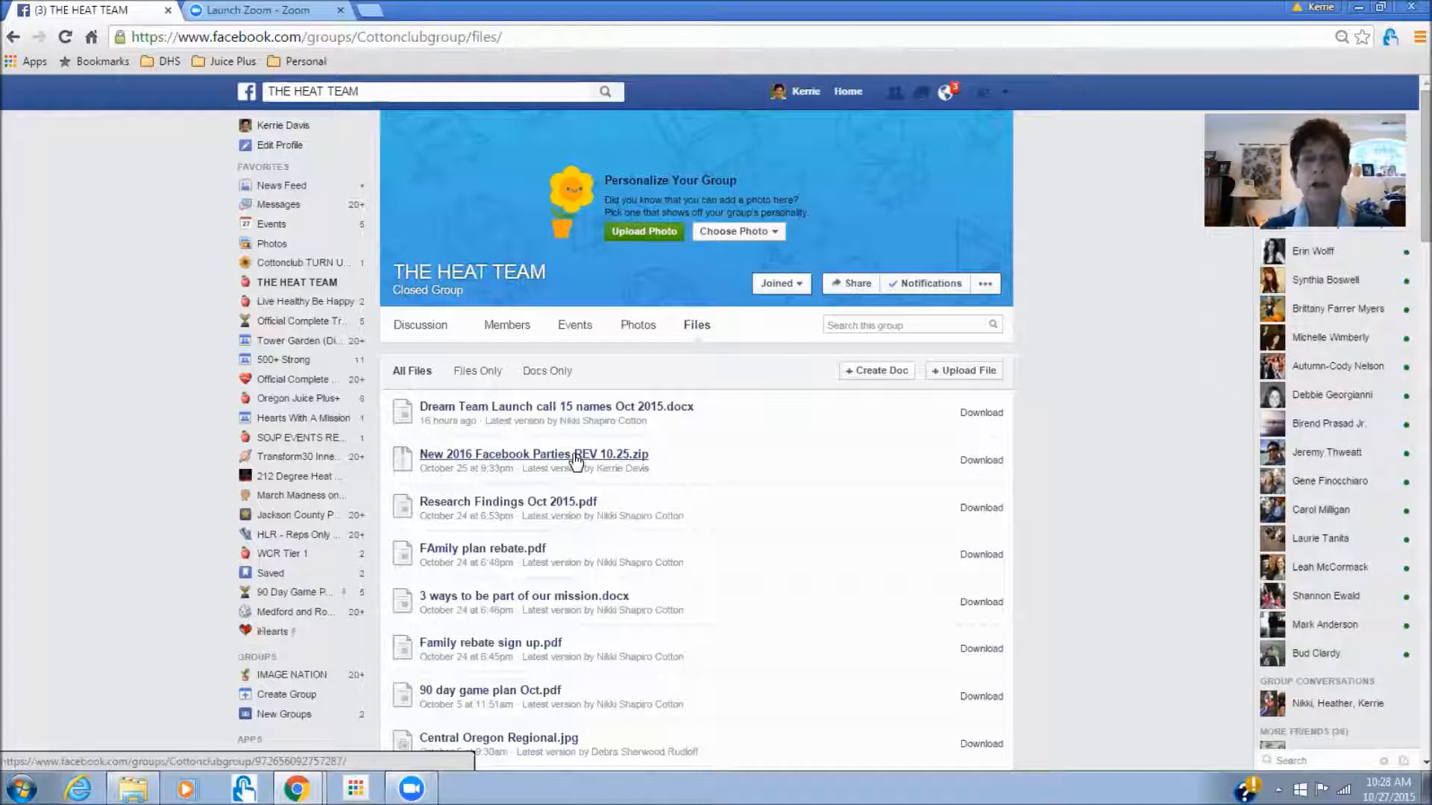
{"action": "key", "text": "alt+Tab"}
{"action": "key", "text": "Tab"}
{"action": "key", "text": "Tab"}
{"action": "key", "text": "Tab"}
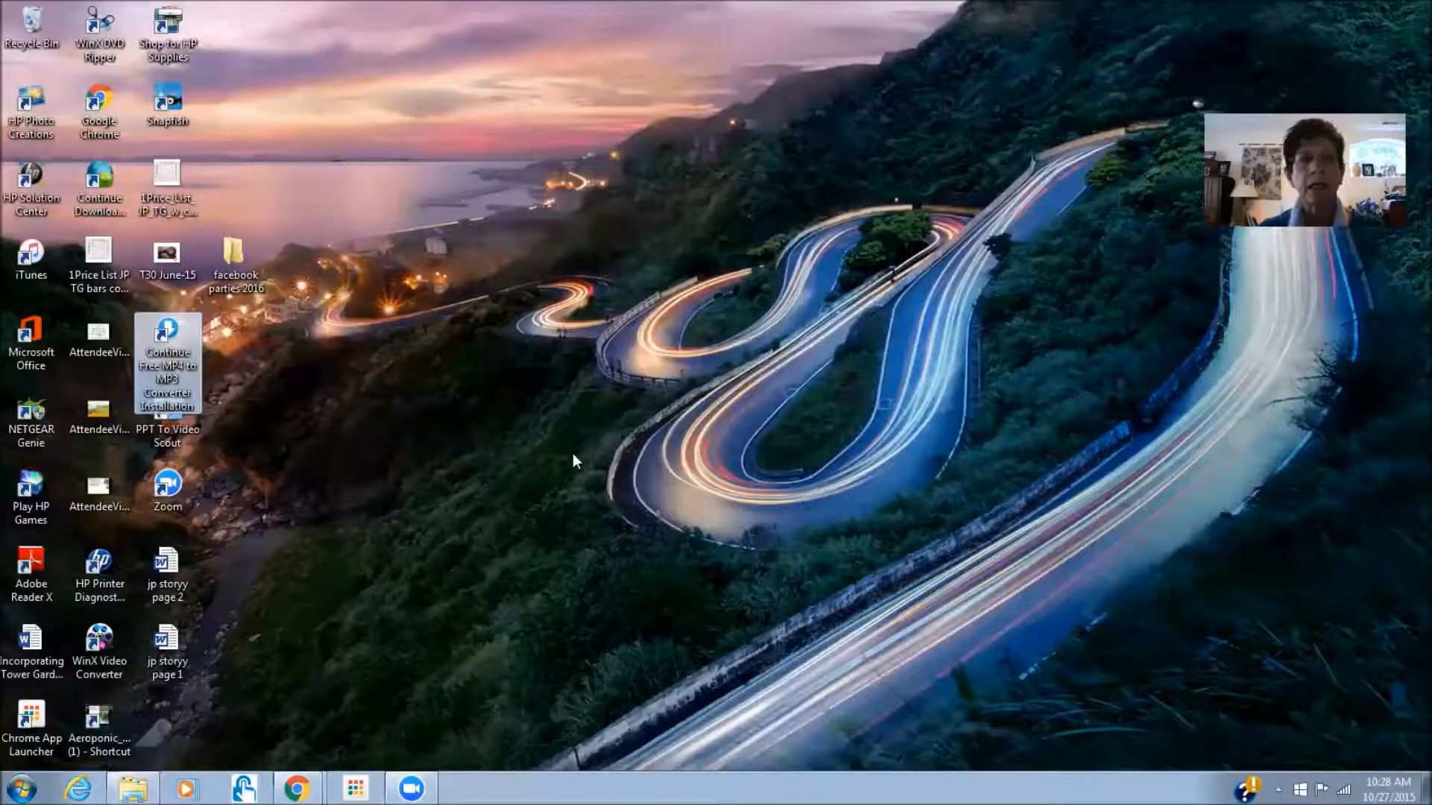
- Open the Transform 30 Word document from Desktop > facebook parties 2016 > Transform 30
{"action": "double_click", "coordinate": [239, 246]}
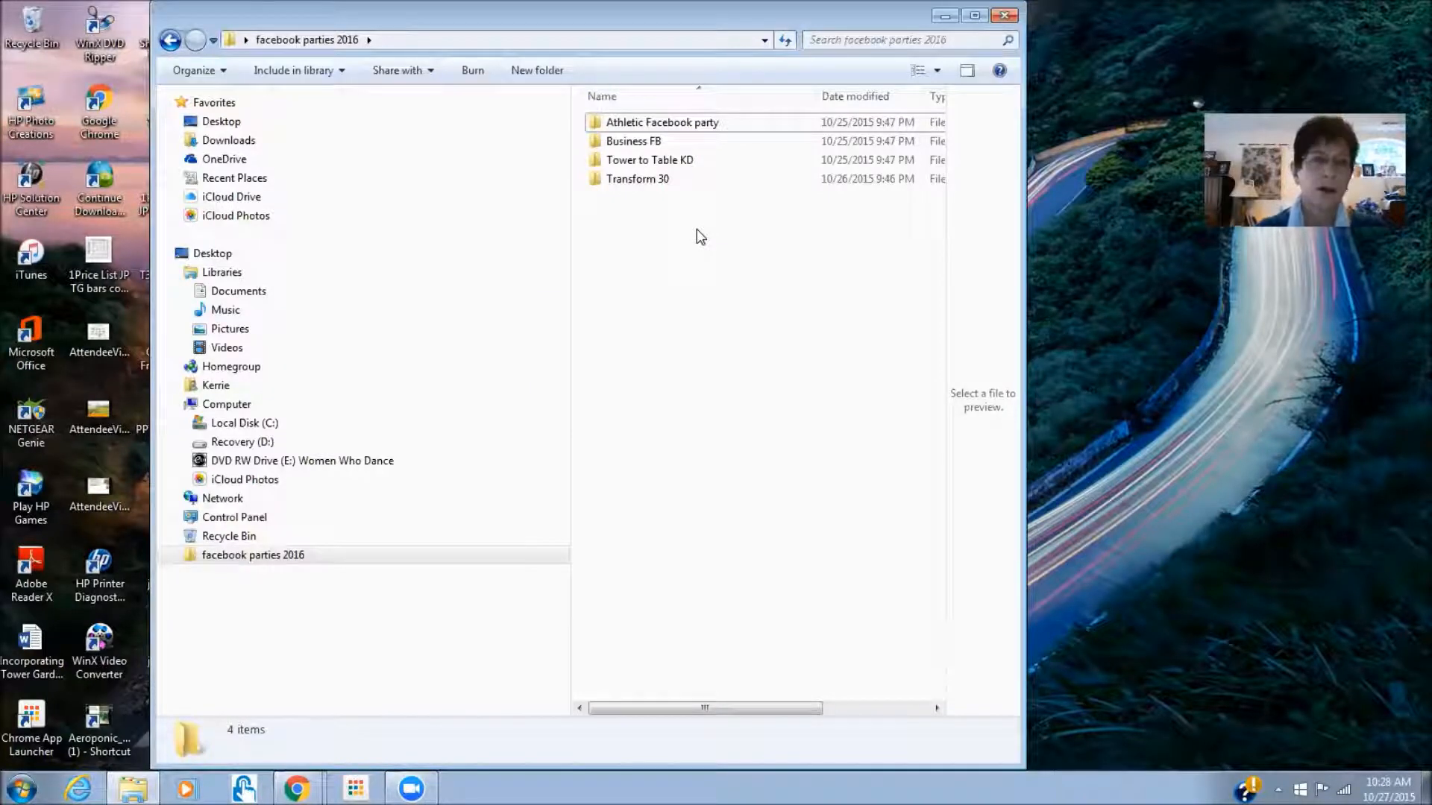
{"action": "double_click", "coordinate": [635, 180]}
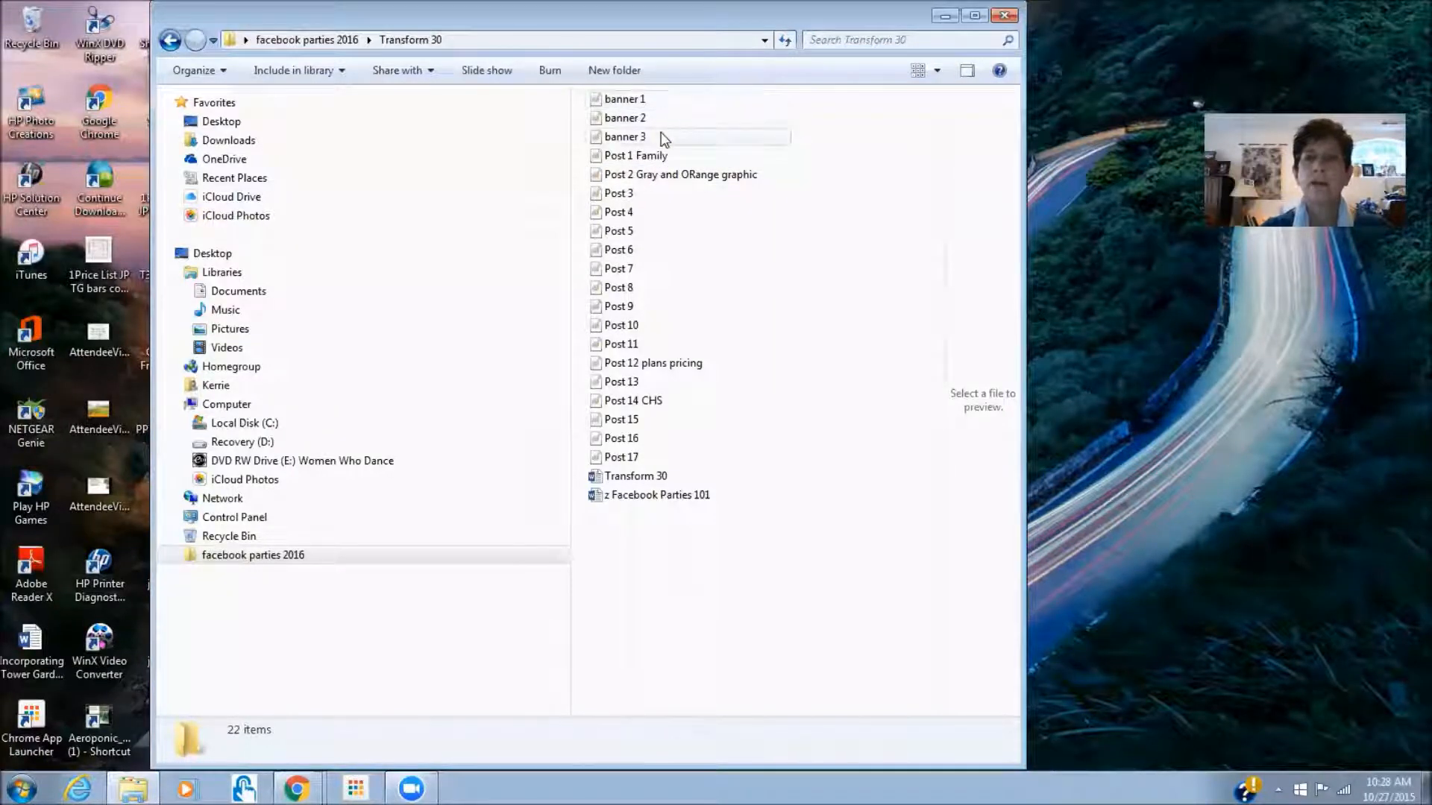
{"action": "left_click", "coordinate": [627, 139]}
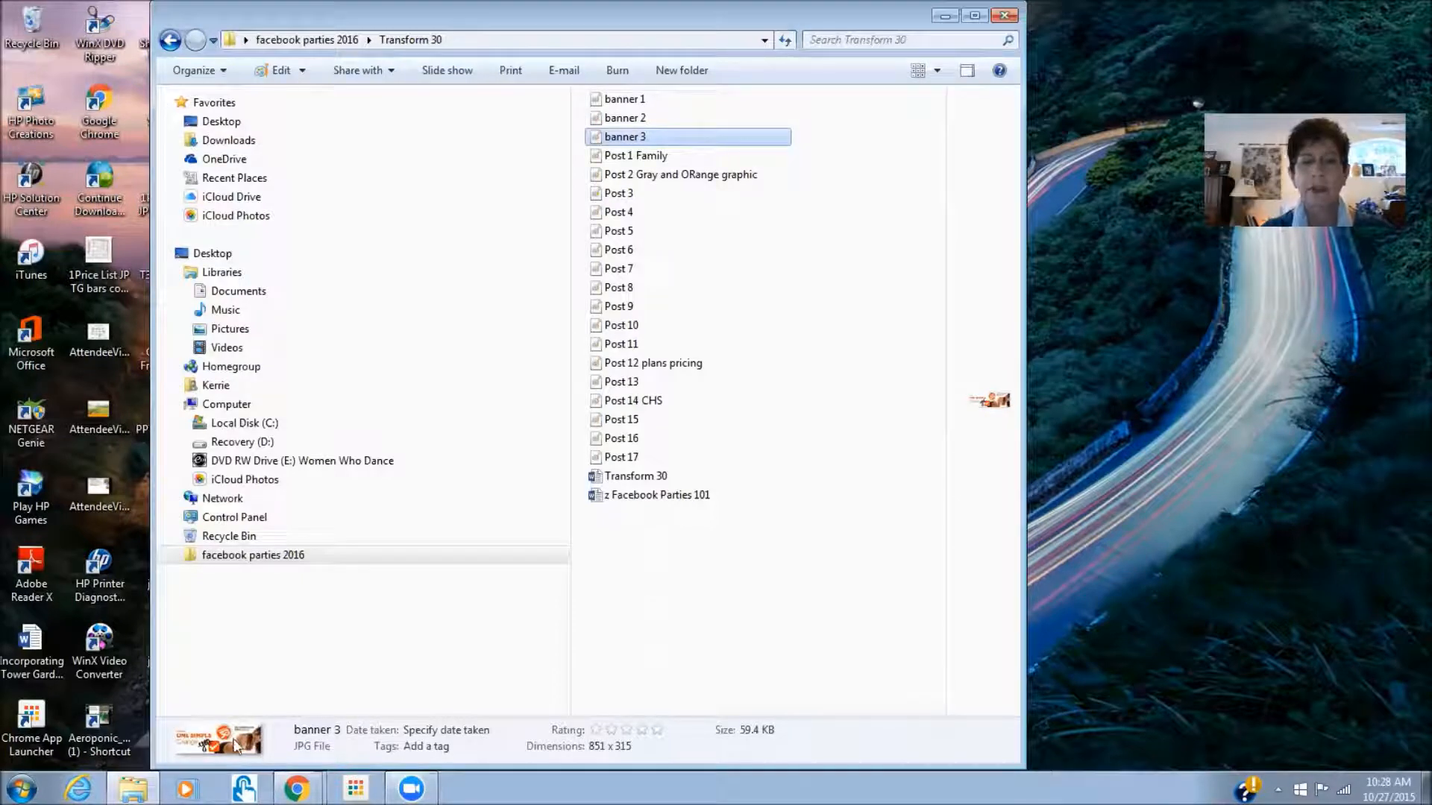
{"action": "left_click", "coordinate": [447, 598]}
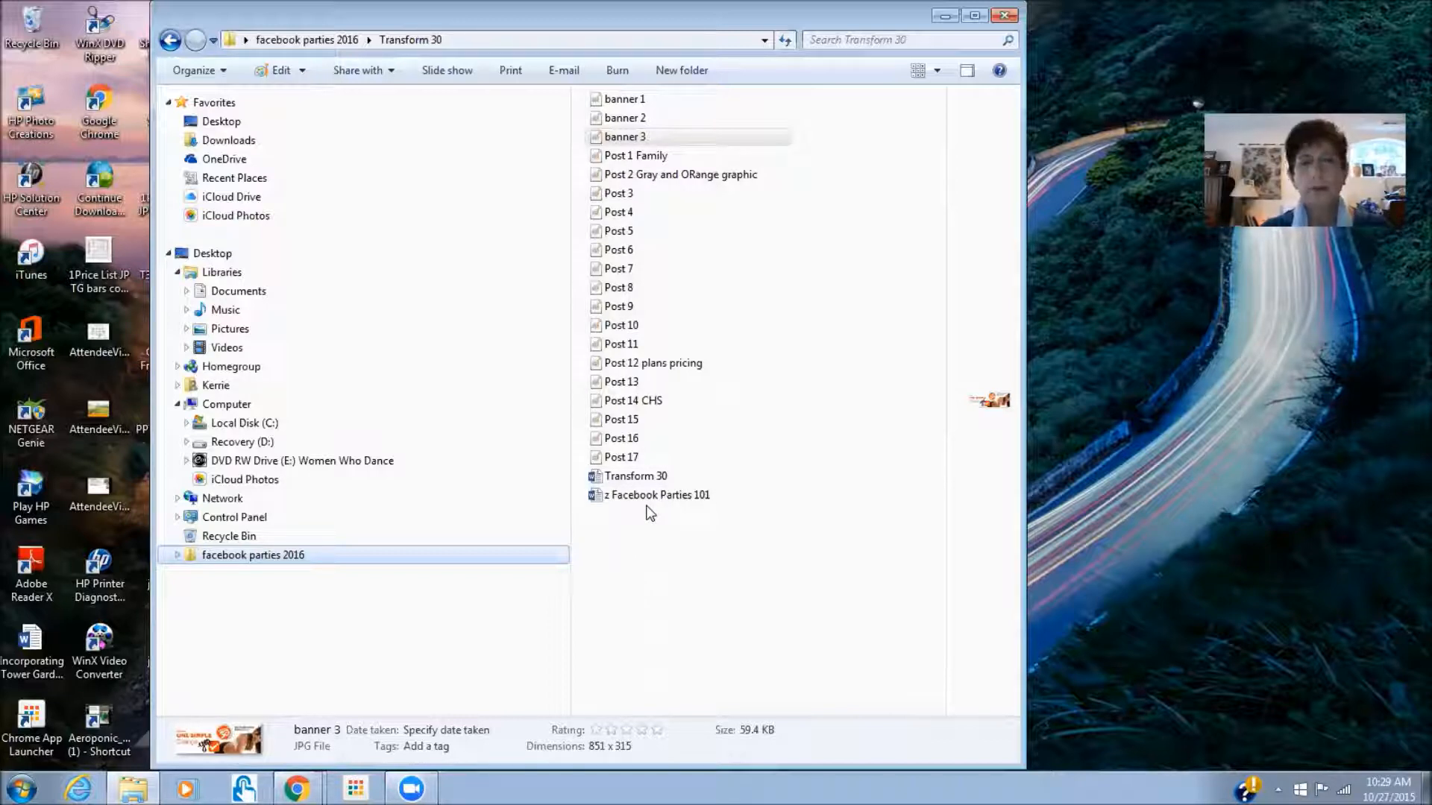
{"action": "double_click", "coordinate": [648, 476]}
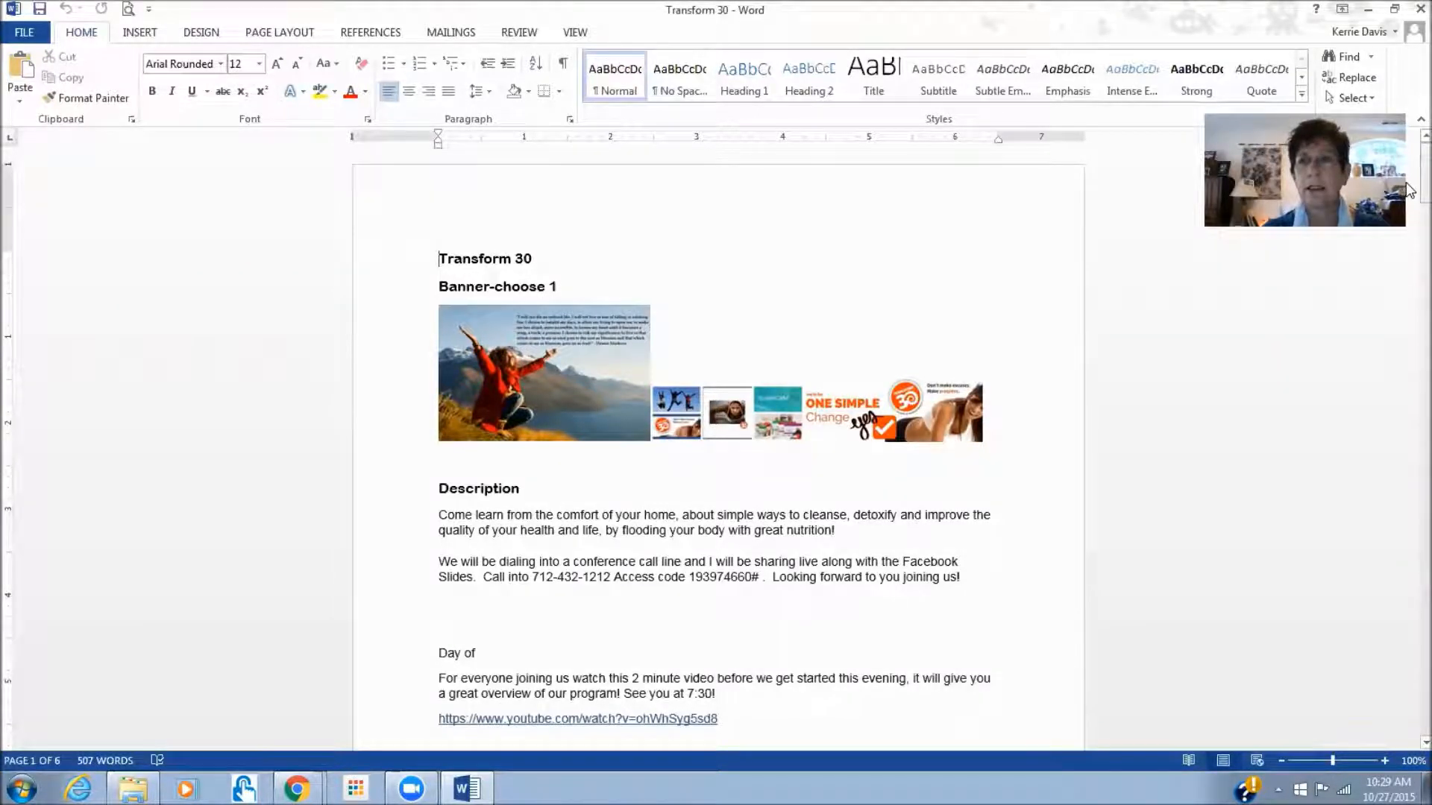
- Scroll through the Transform 30 notes, then return to the Transform 30 folder window
{"action": "left_click_drag", "start_coordinate": [1407, 182], "coordinate": [1410, 311]}
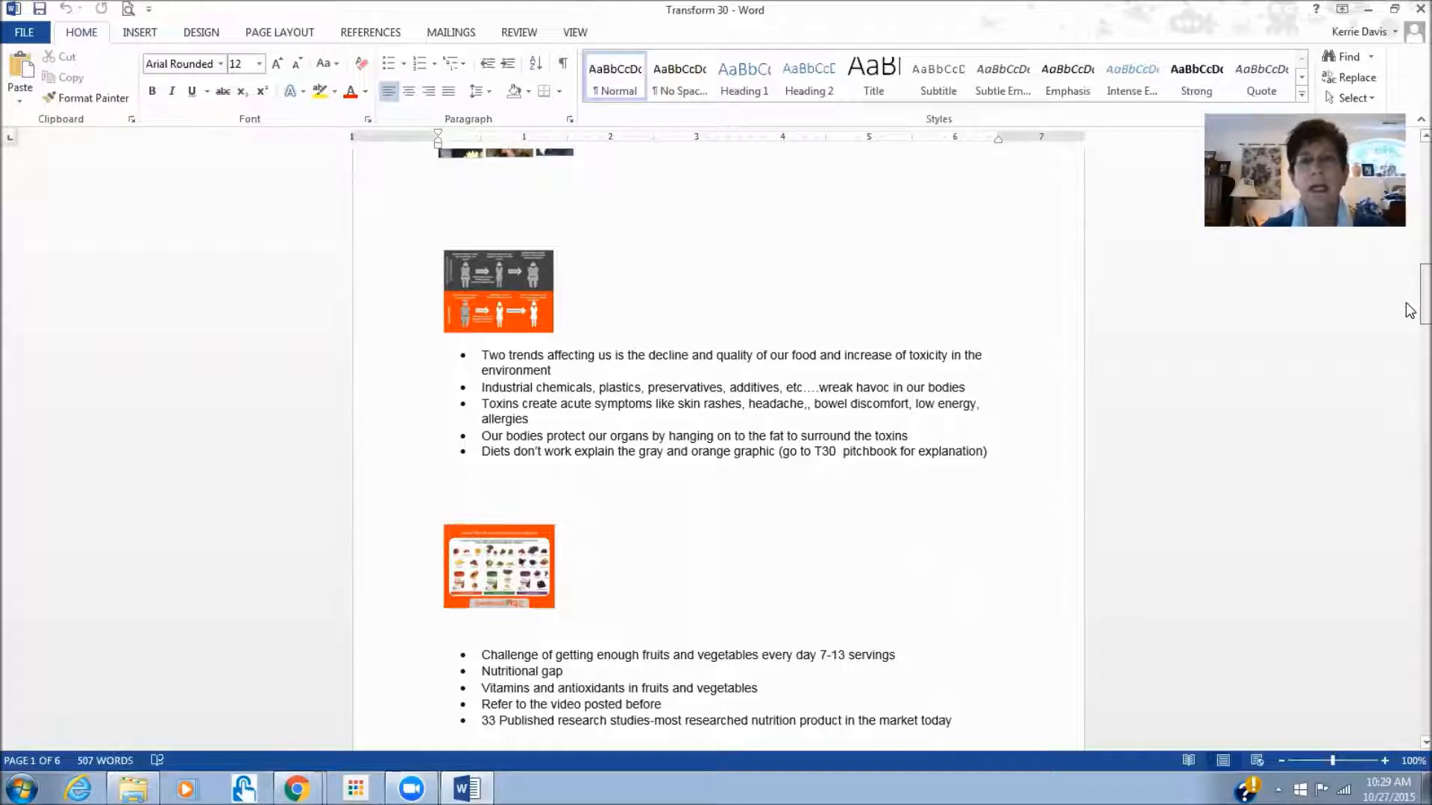
{"action": "left_click_drag", "start_coordinate": [1410, 310], "coordinate": [1410, 220]}
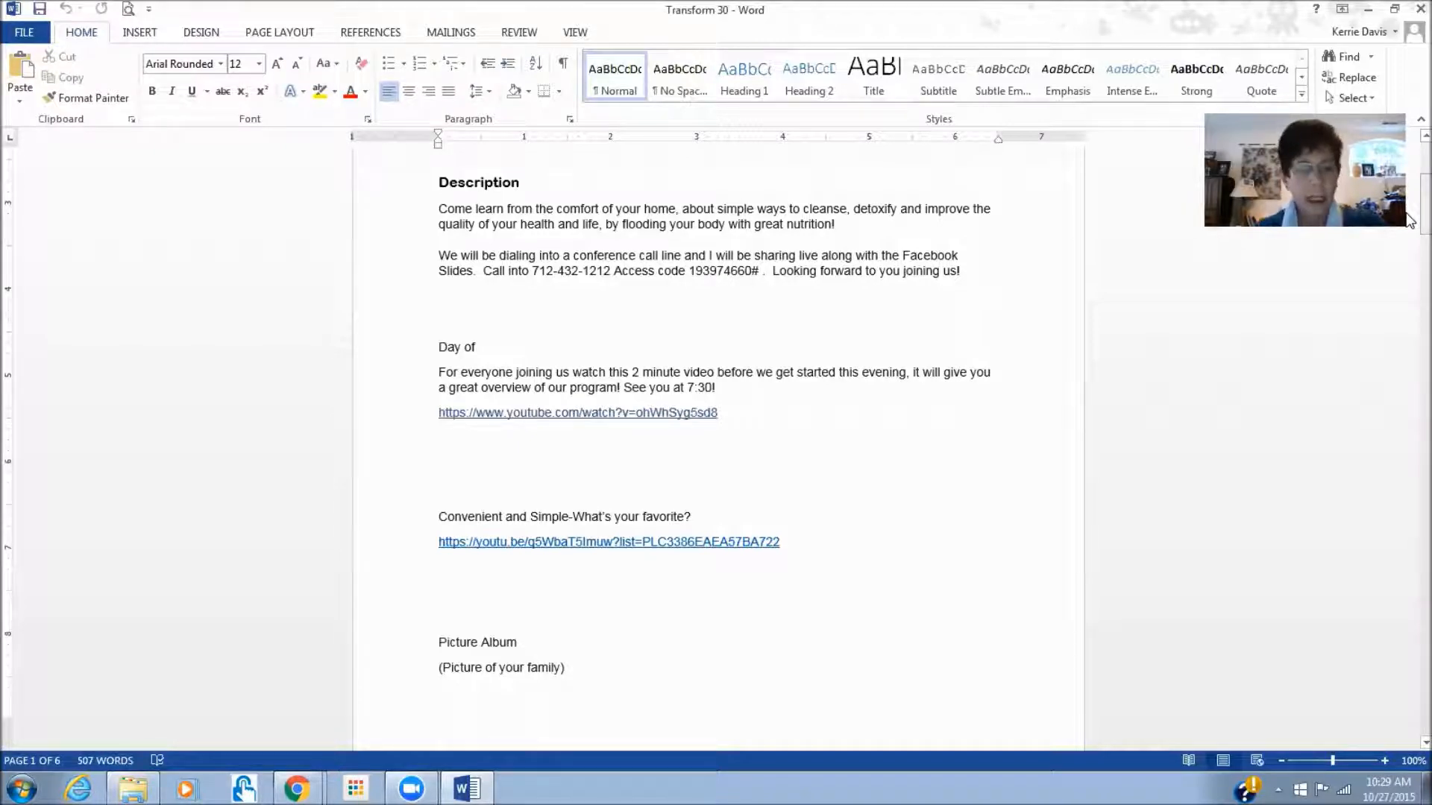
{"action": "key", "text": "alt+Tab"}
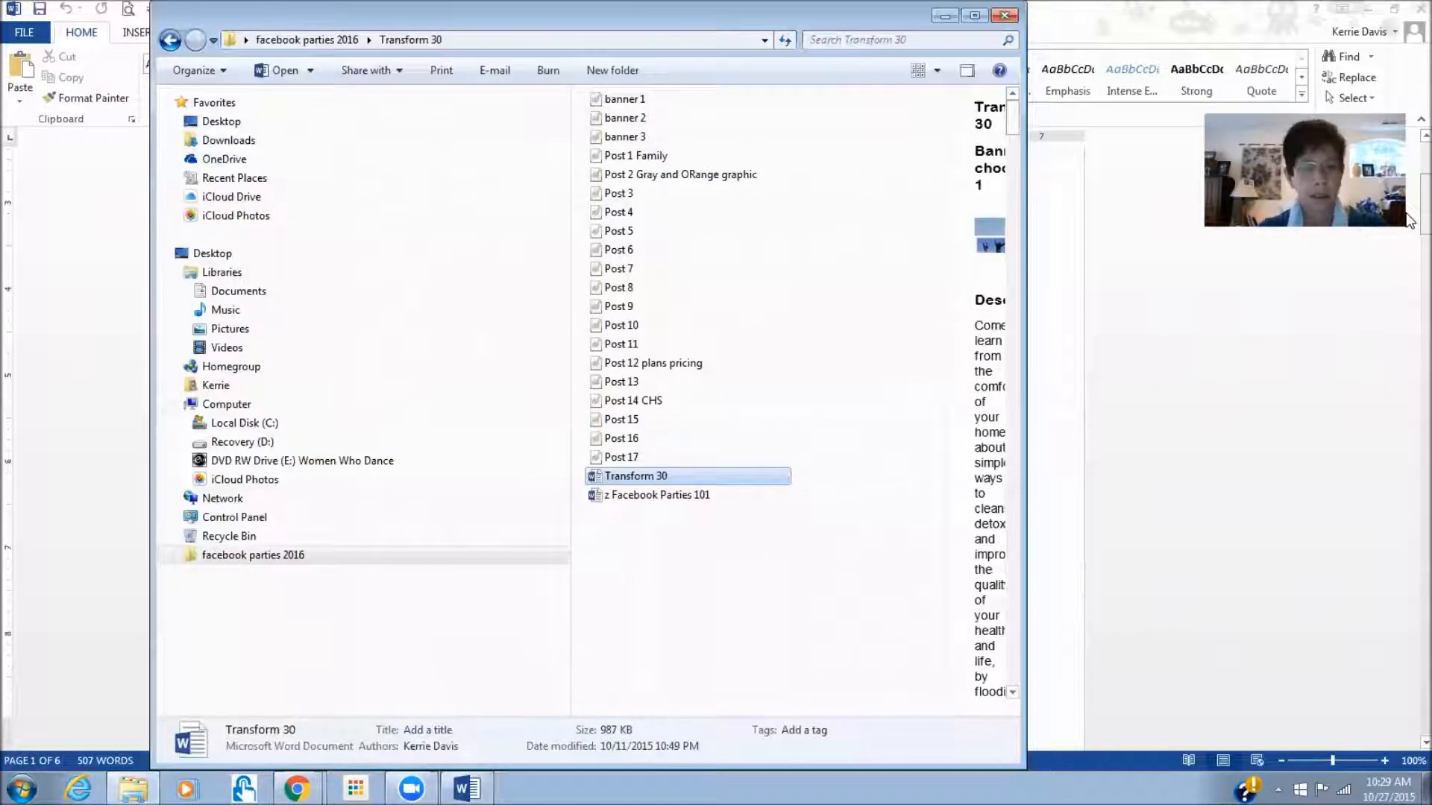
- Back in Chrome, go from Facebook Home to the Events page
{"action": "key", "text": "alt+Tab"}
{"action": "key", "text": "alt+Tab"}
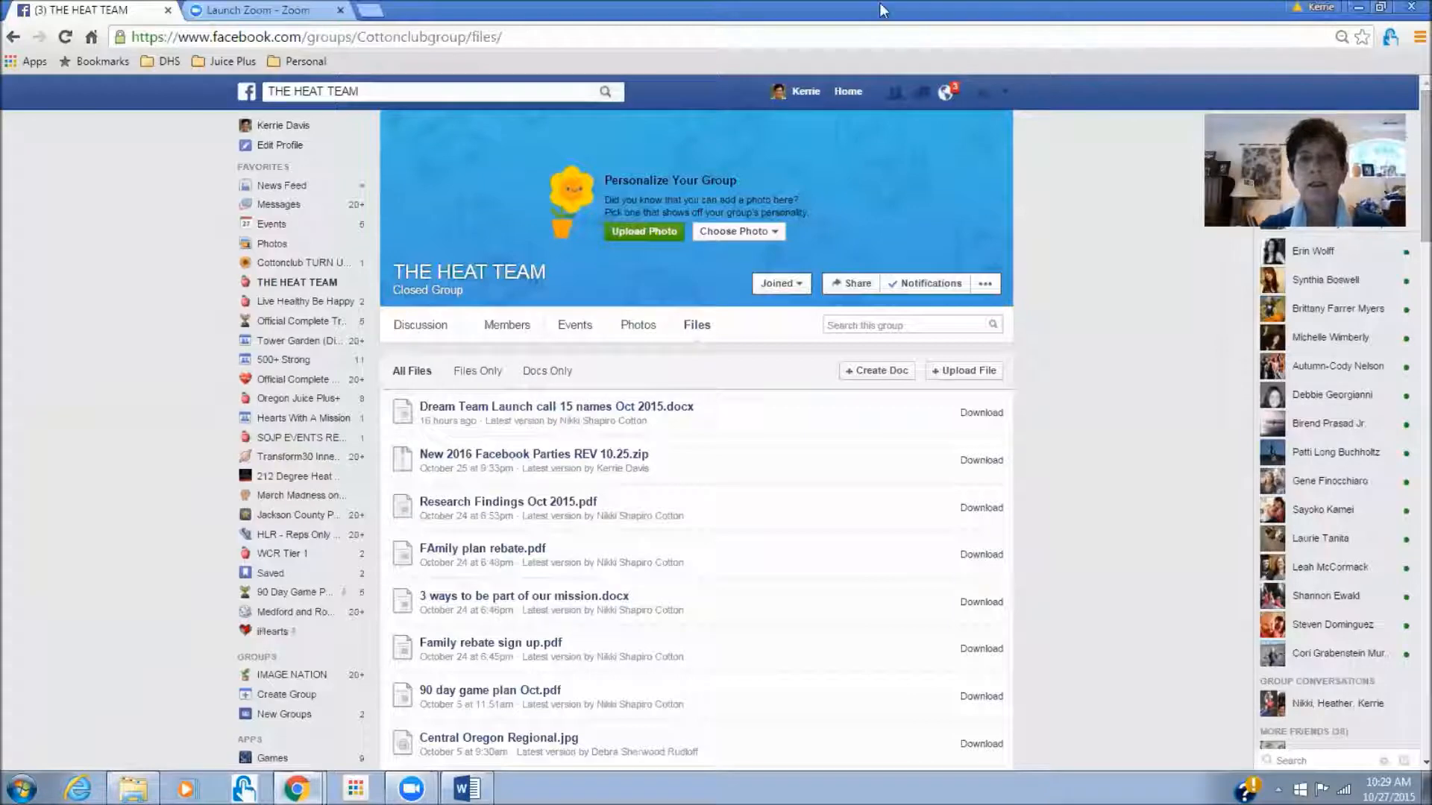
{"action": "left_click", "coordinate": [852, 88]}
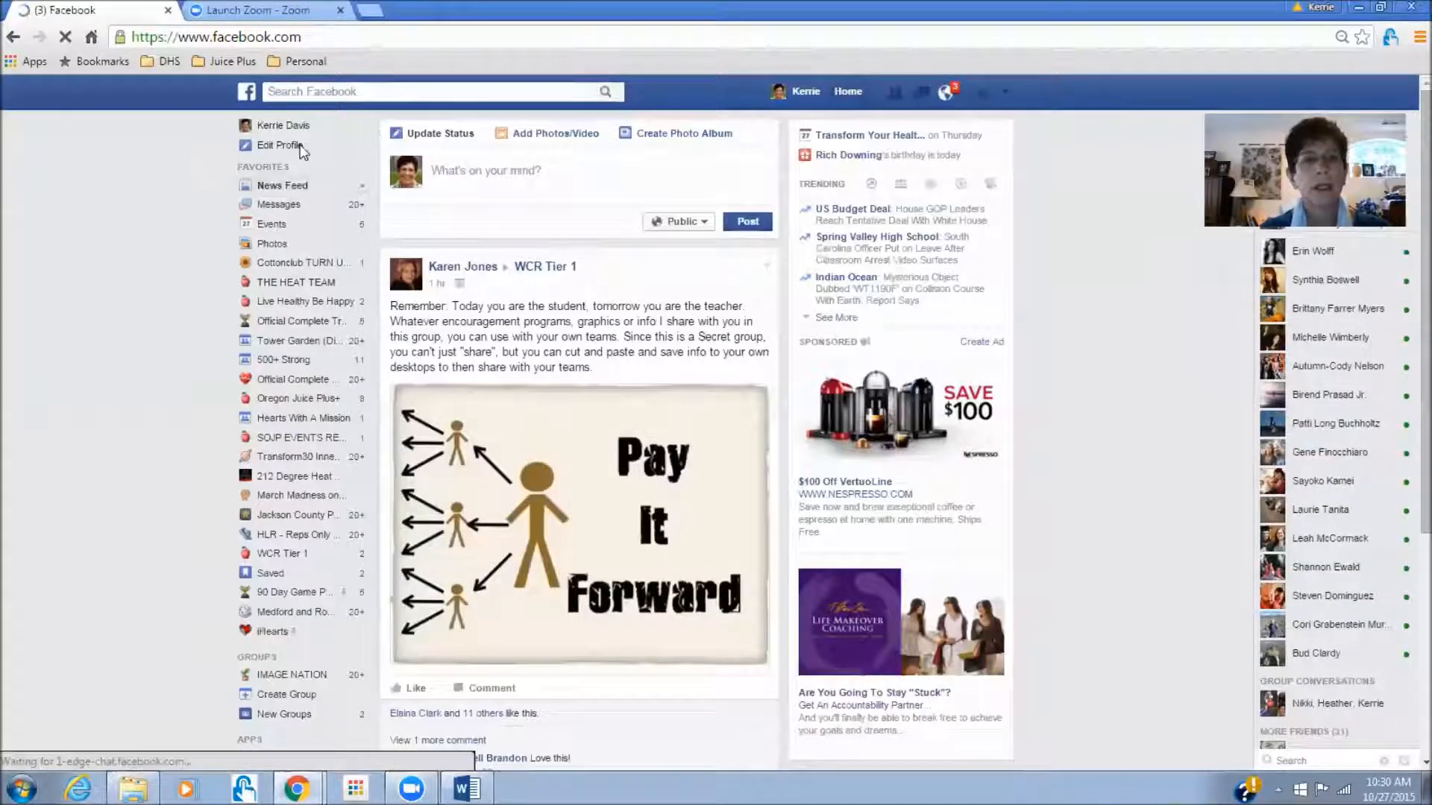
{"action": "left_click", "coordinate": [273, 224]}
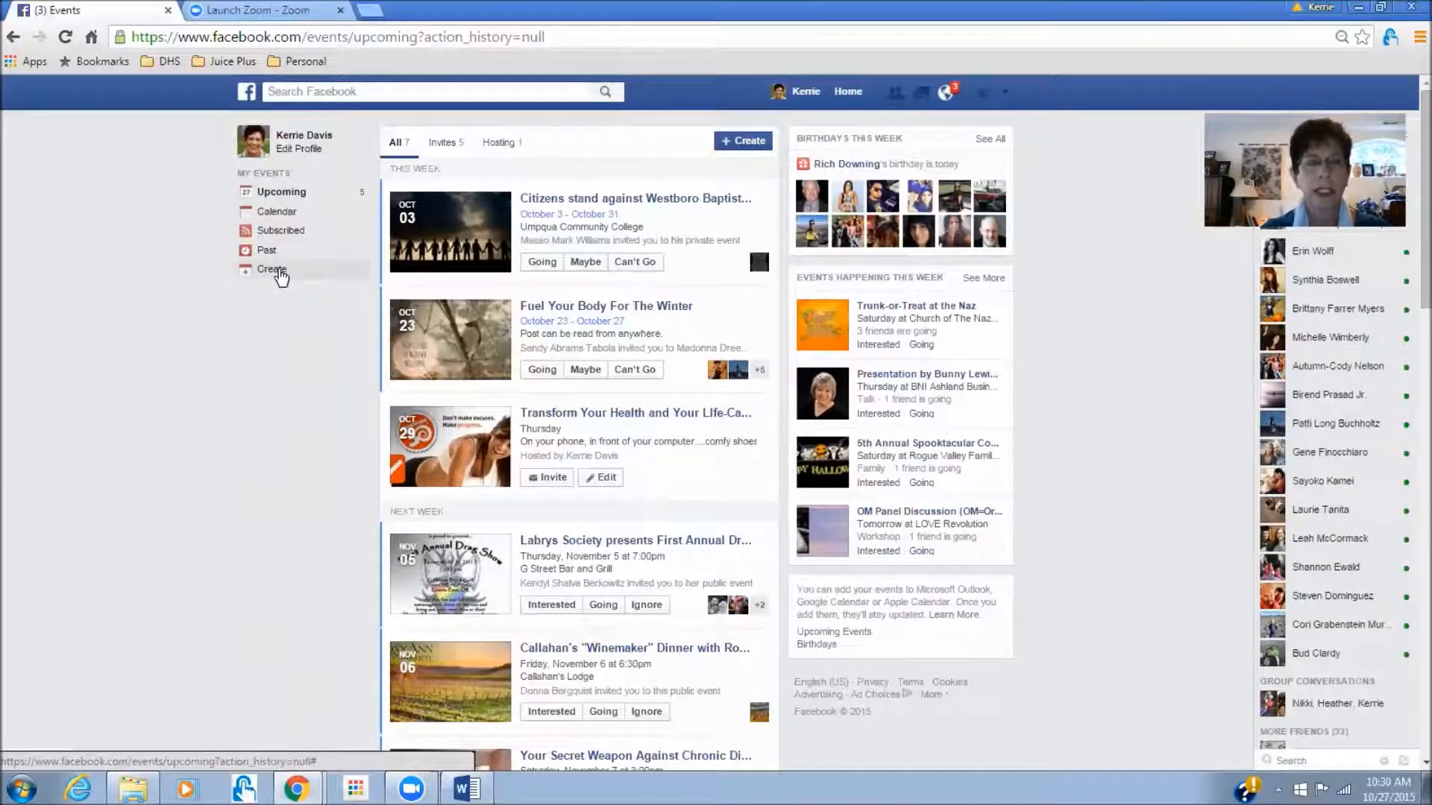
- Start a private event named 'Transform Your Health' and add the call-in number and access code
{"action": "left_click", "coordinate": [279, 270]}
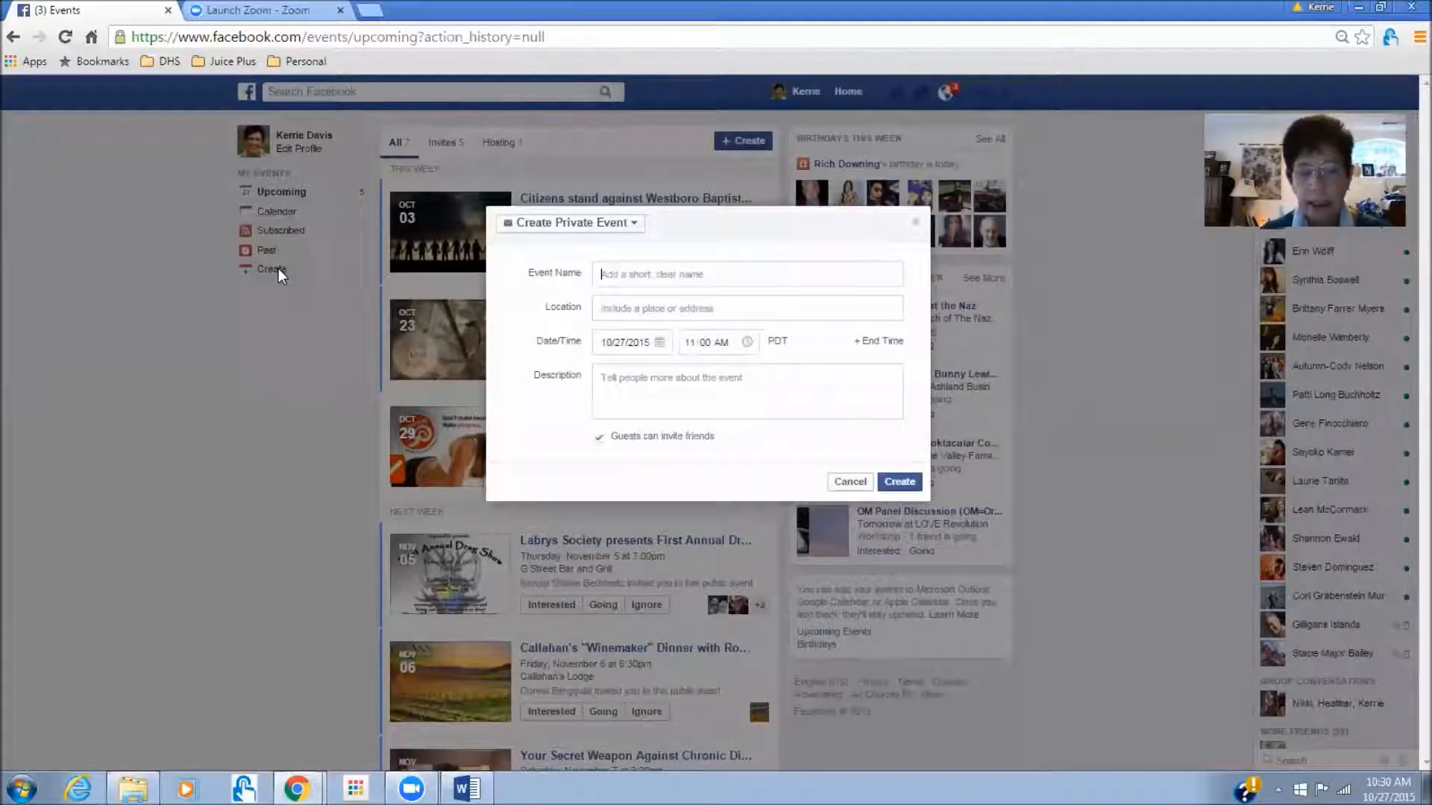
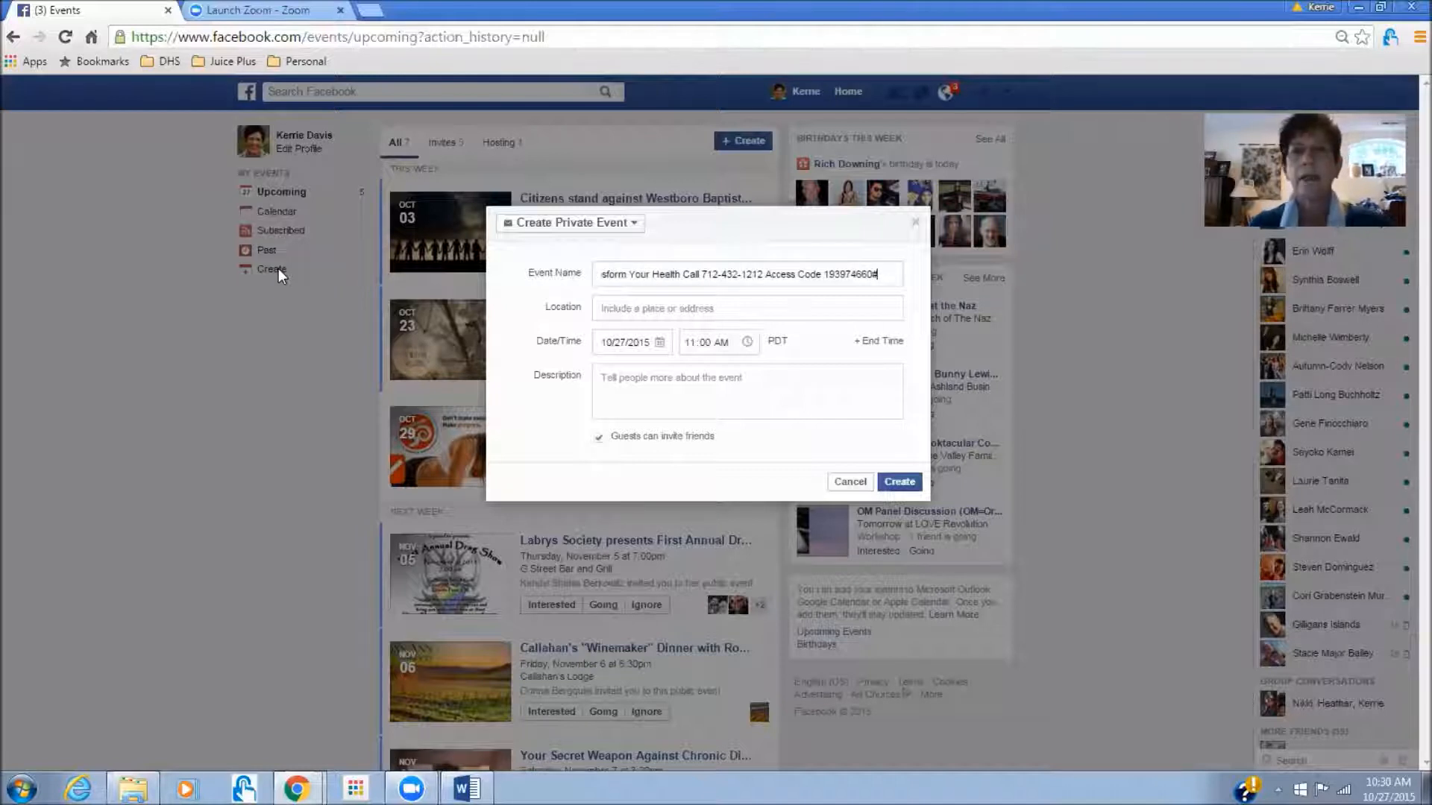
- Set the location to 'In front of your Computer' and the date to October 28, then switch to the Word notes
{"action": "left_click", "coordinate": [616, 307]}
{"action": "type", "text": "In"}
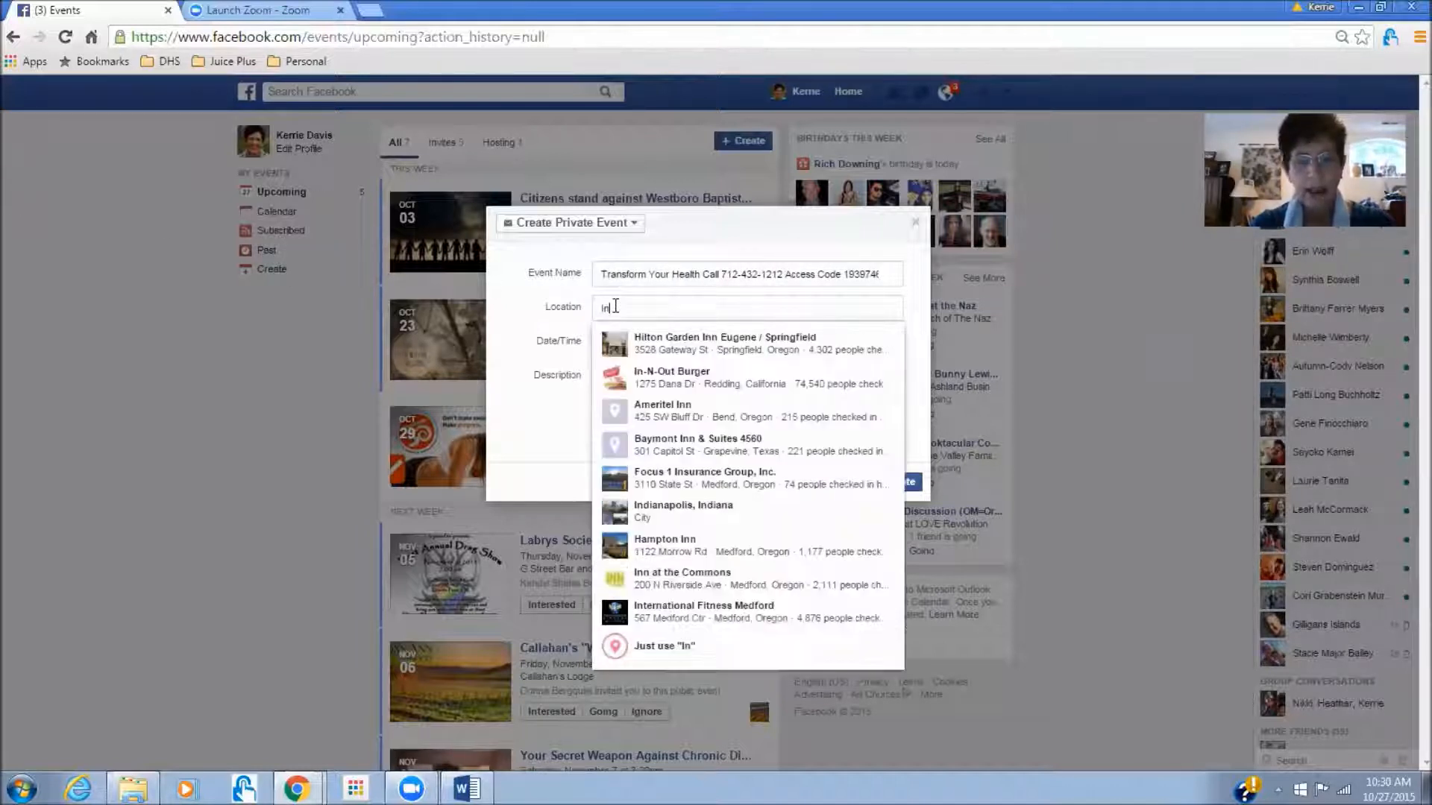
{"action": "type", "text": " front of your"}
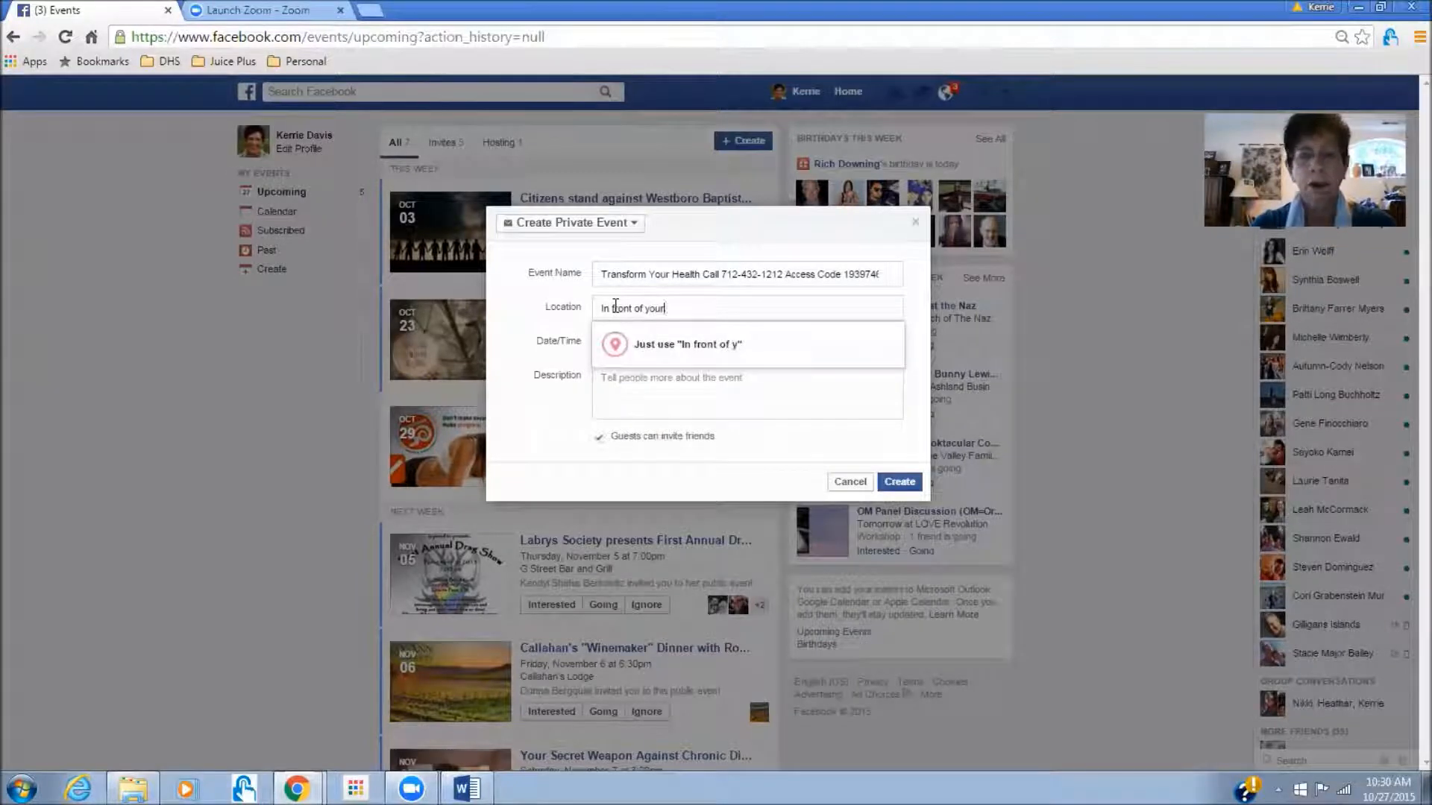
{"action": "type", "text": " Computer"}
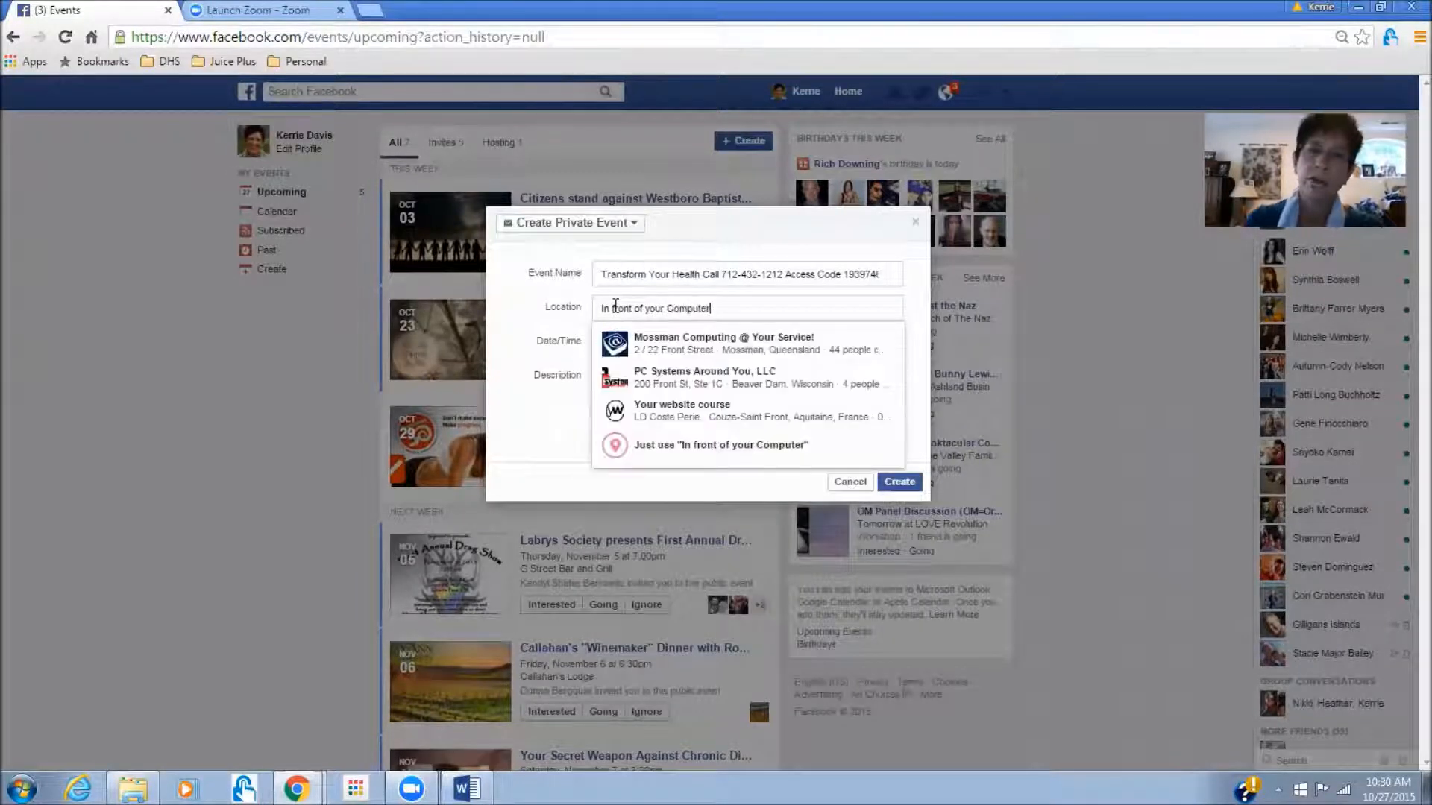
{"action": "left_click", "coordinate": [291, 352]}
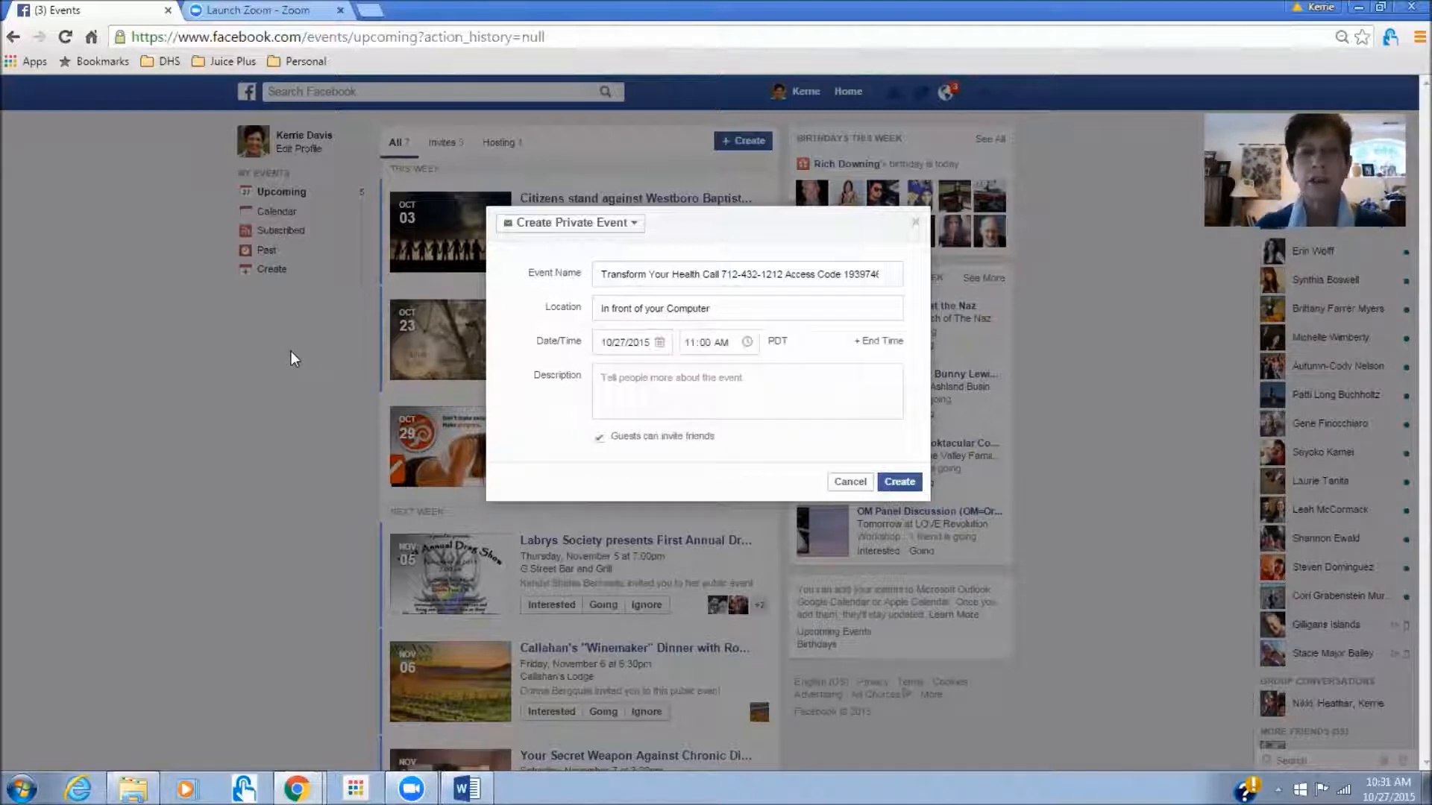
{"action": "left_click", "coordinate": [661, 345]}
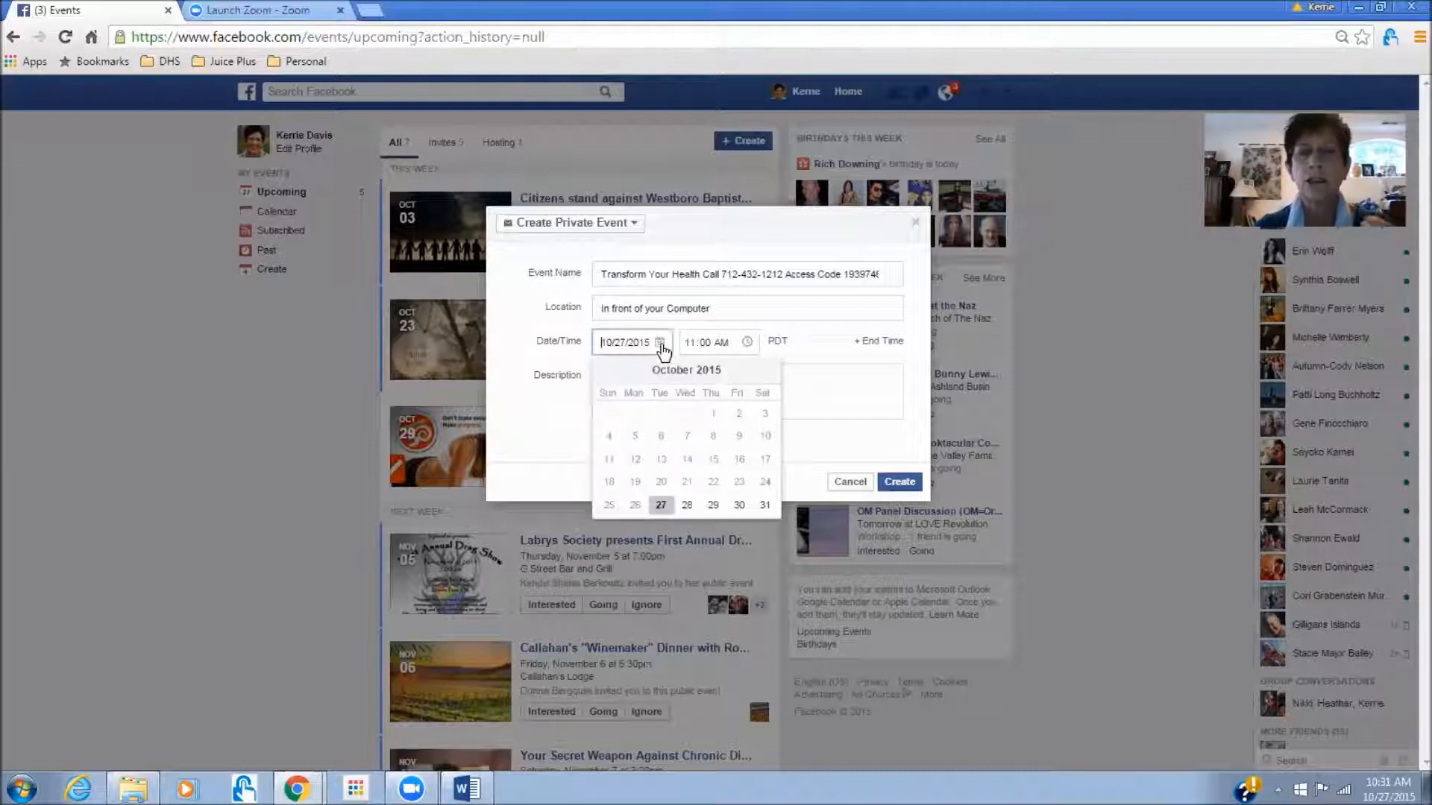
{"action": "left_click", "coordinate": [687, 506]}
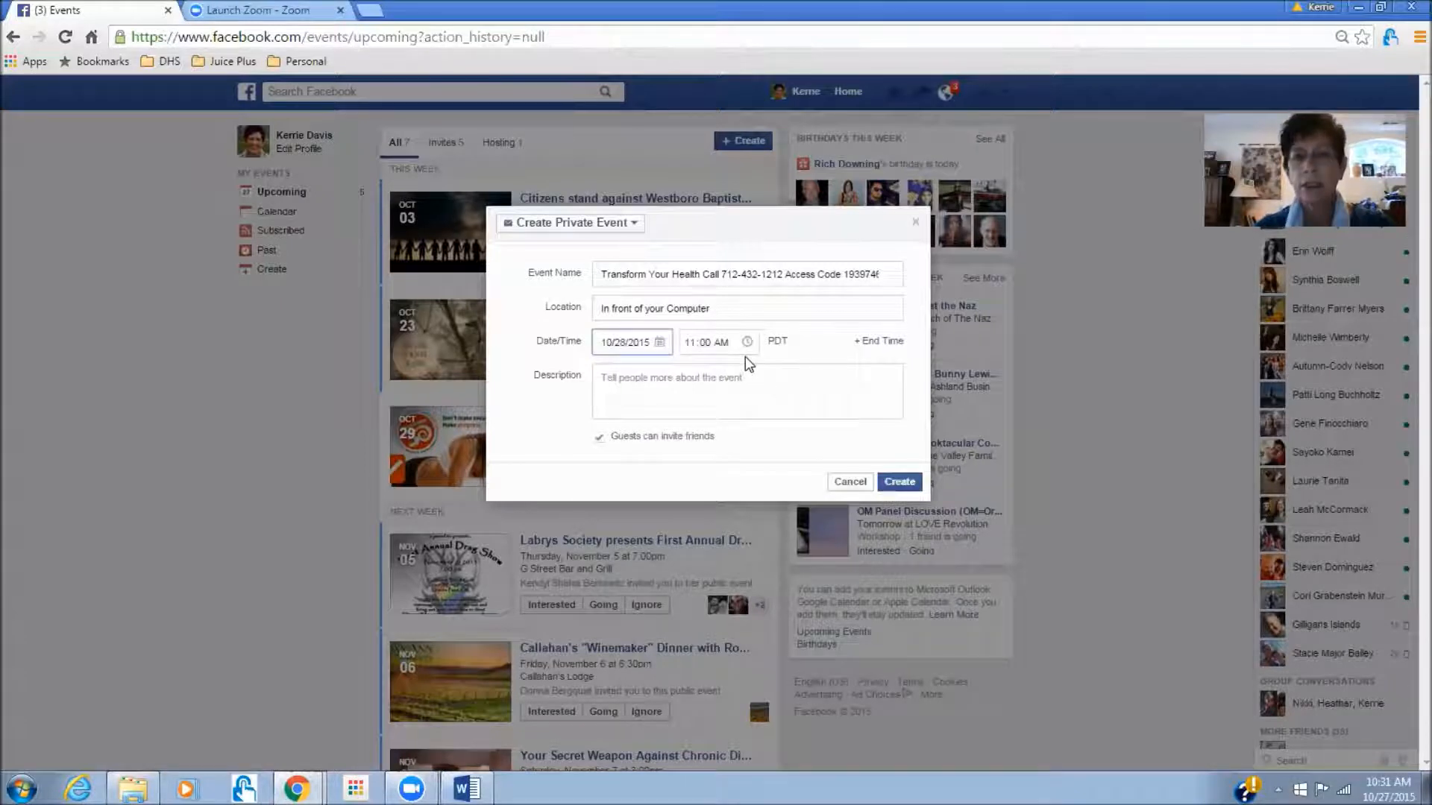
{"action": "left_click", "coordinate": [628, 383]}
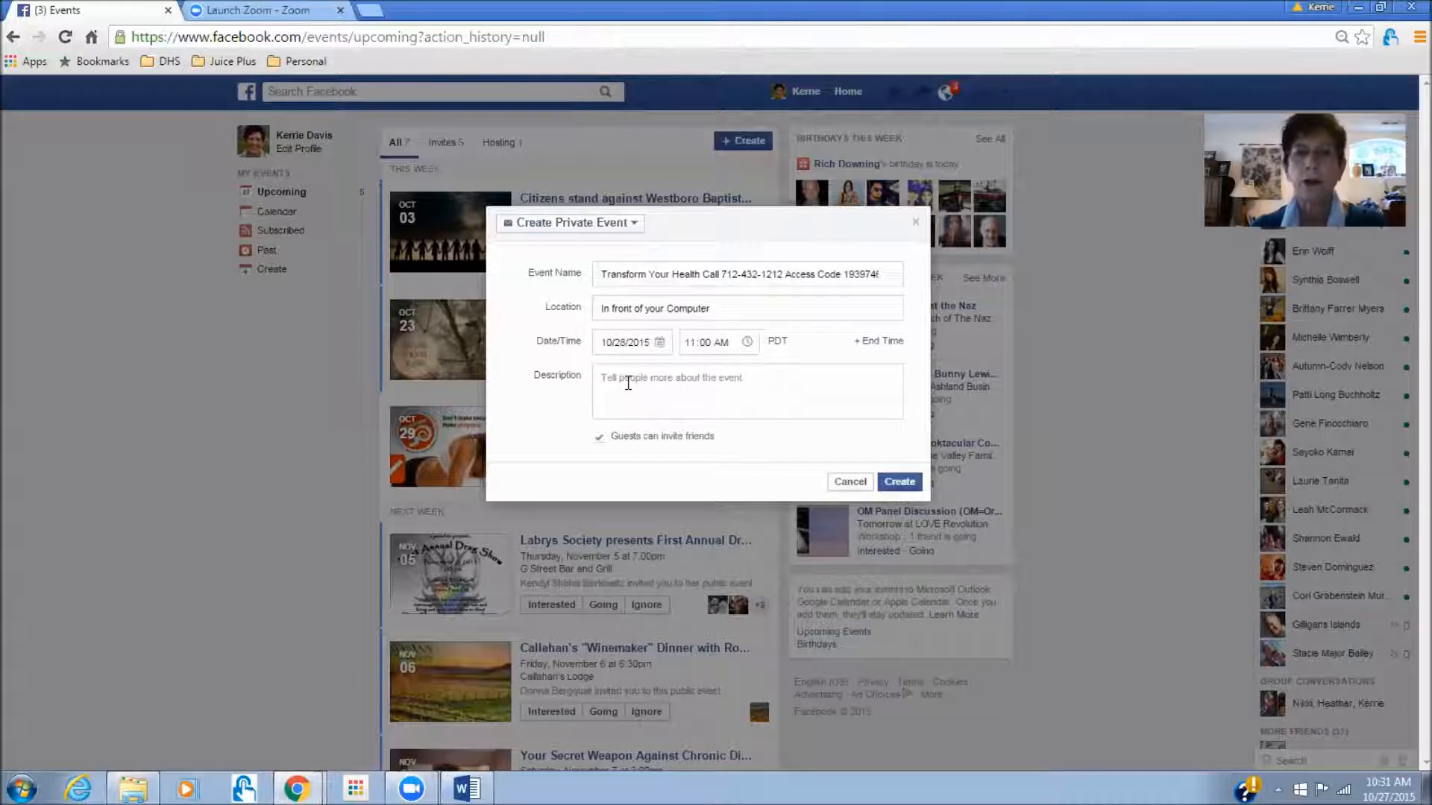
{"action": "key", "text": "alt+Tab"}
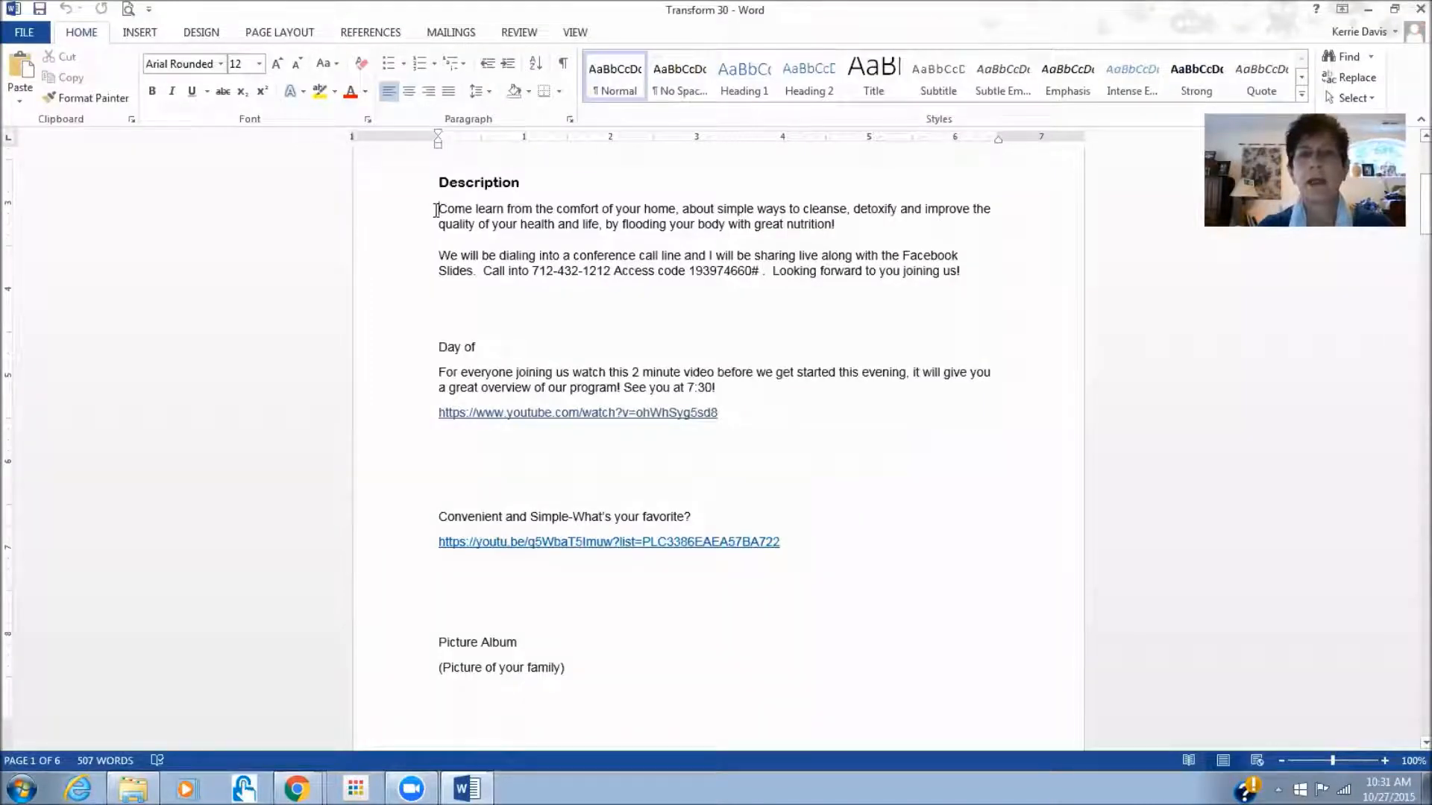
- Copy the two Description paragraphs from the Word notes and return to the Facebook event form
{"action": "left_click_drag", "start_coordinate": [436, 209], "coordinate": [1007, 297]}
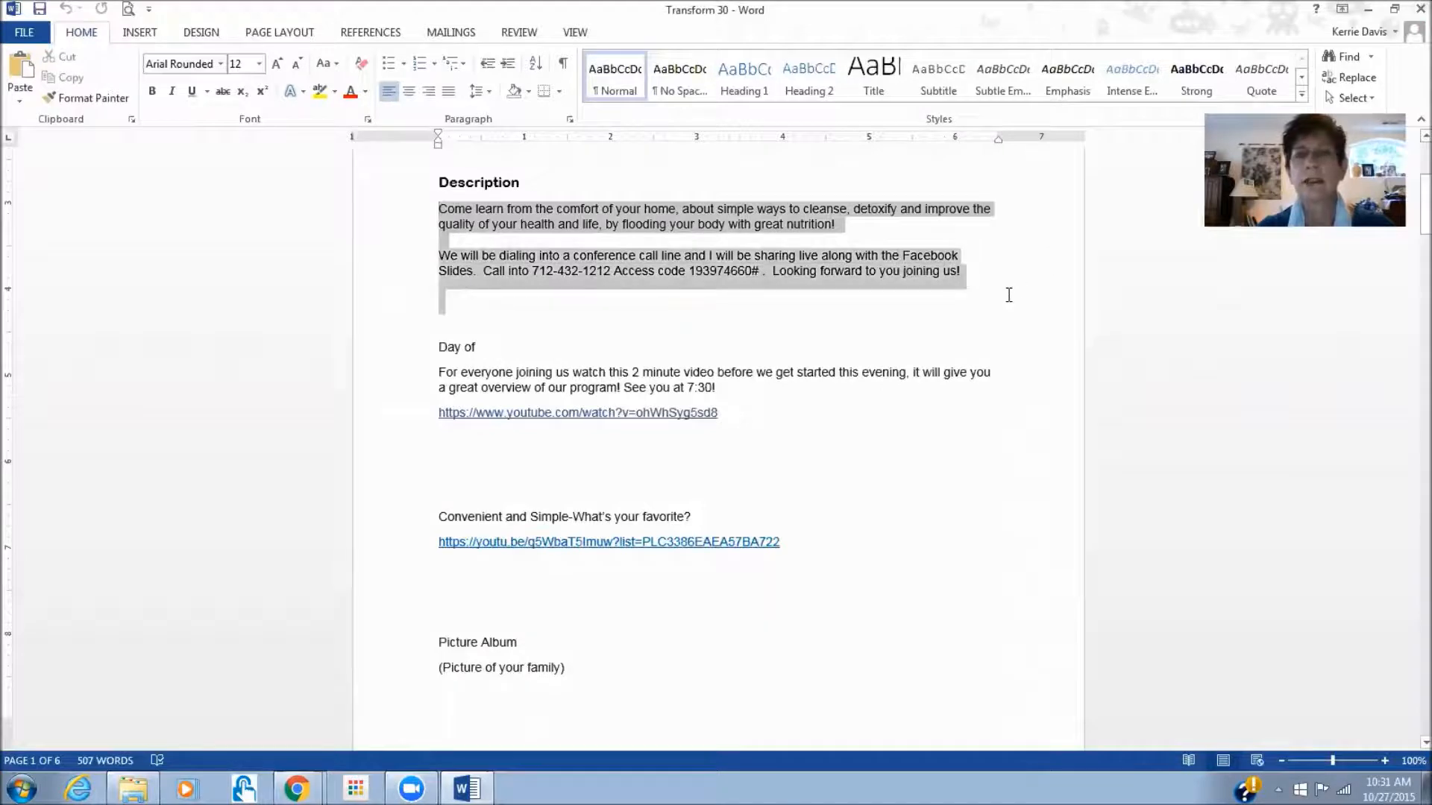
{"action": "right_click", "coordinate": [701, 213]}
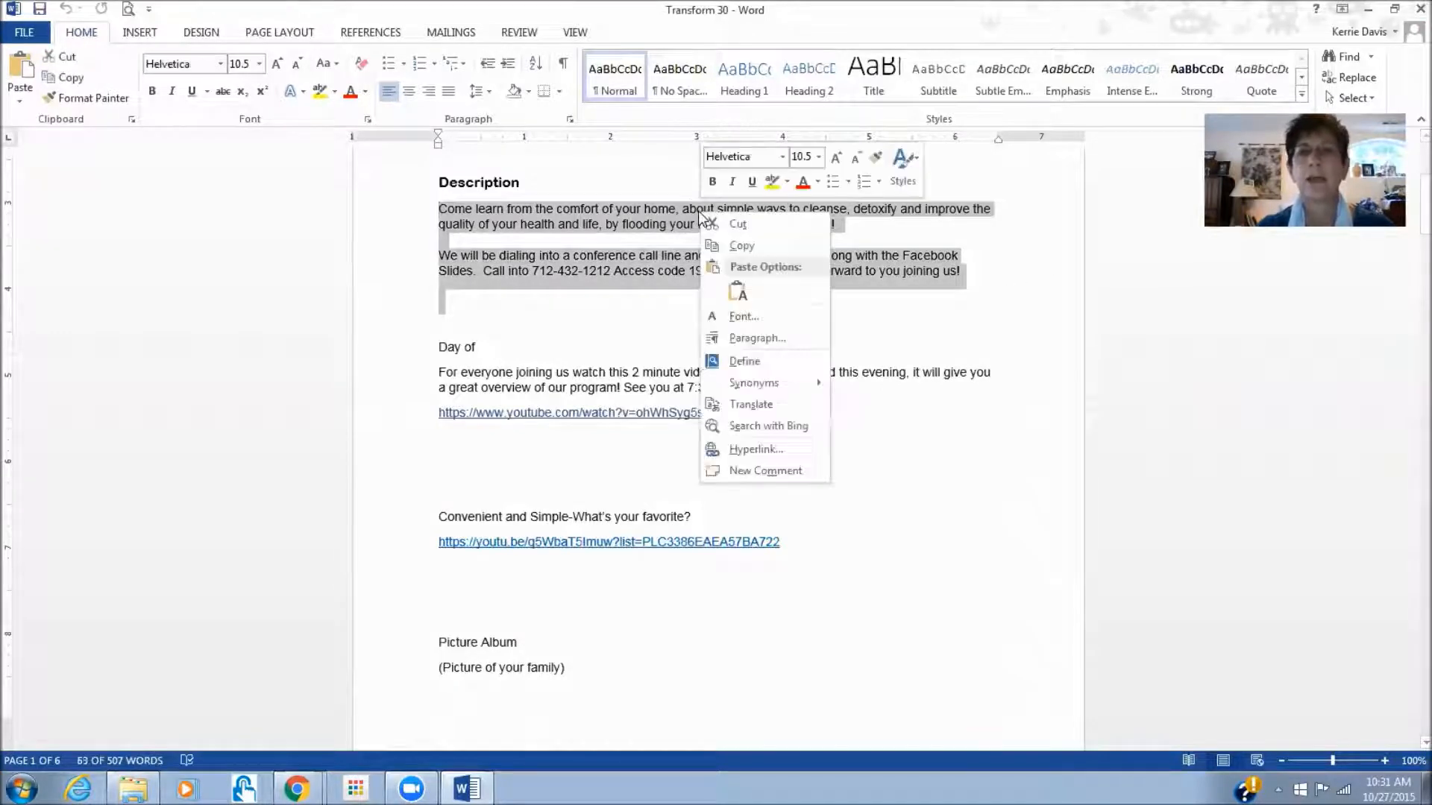
{"action": "left_click", "coordinate": [748, 248]}
{"action": "key", "text": "alt+Tab"}
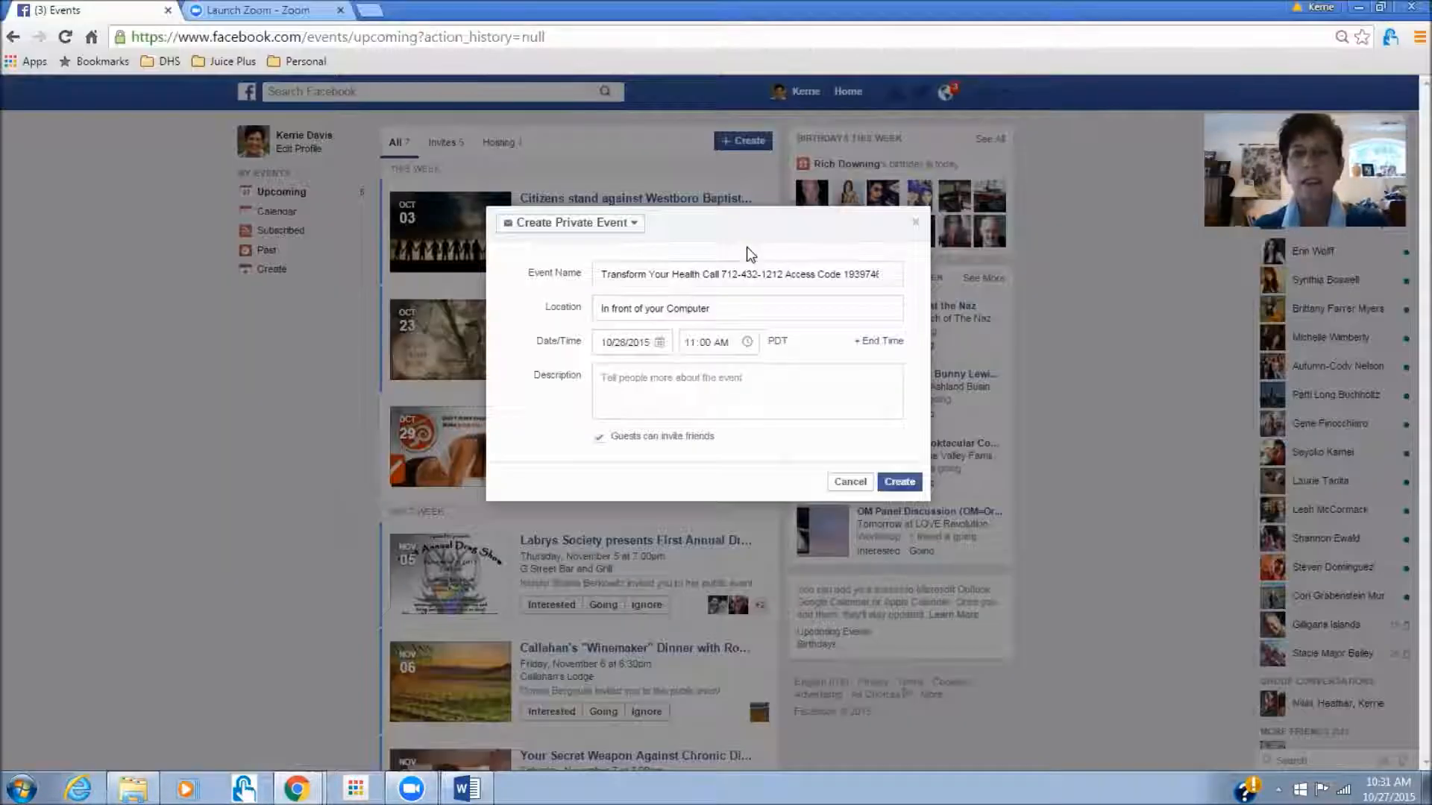
- Paste the copied text as the event description and create the private event
{"action": "right_click", "coordinate": [606, 381]}
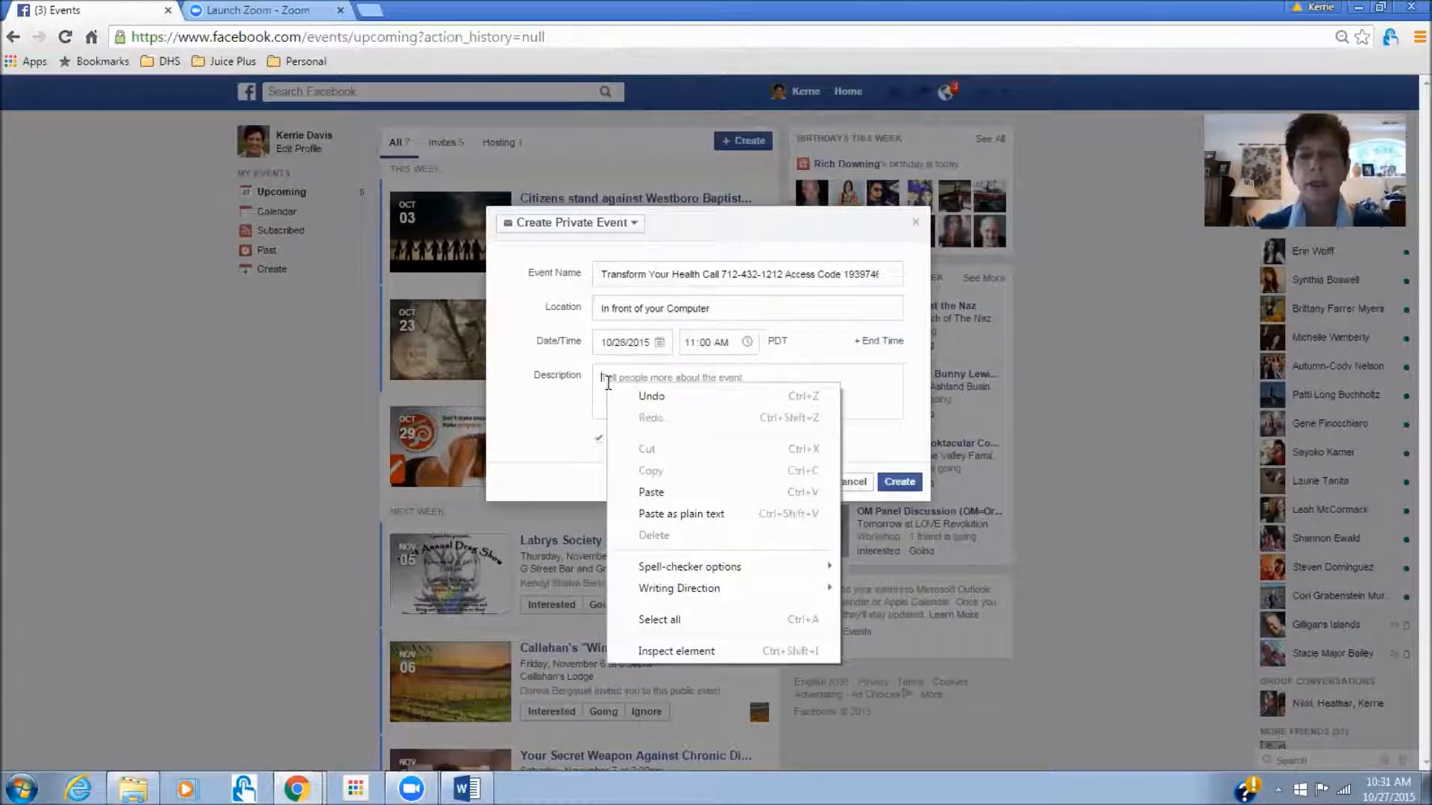
{"action": "left_click", "coordinate": [646, 493]}
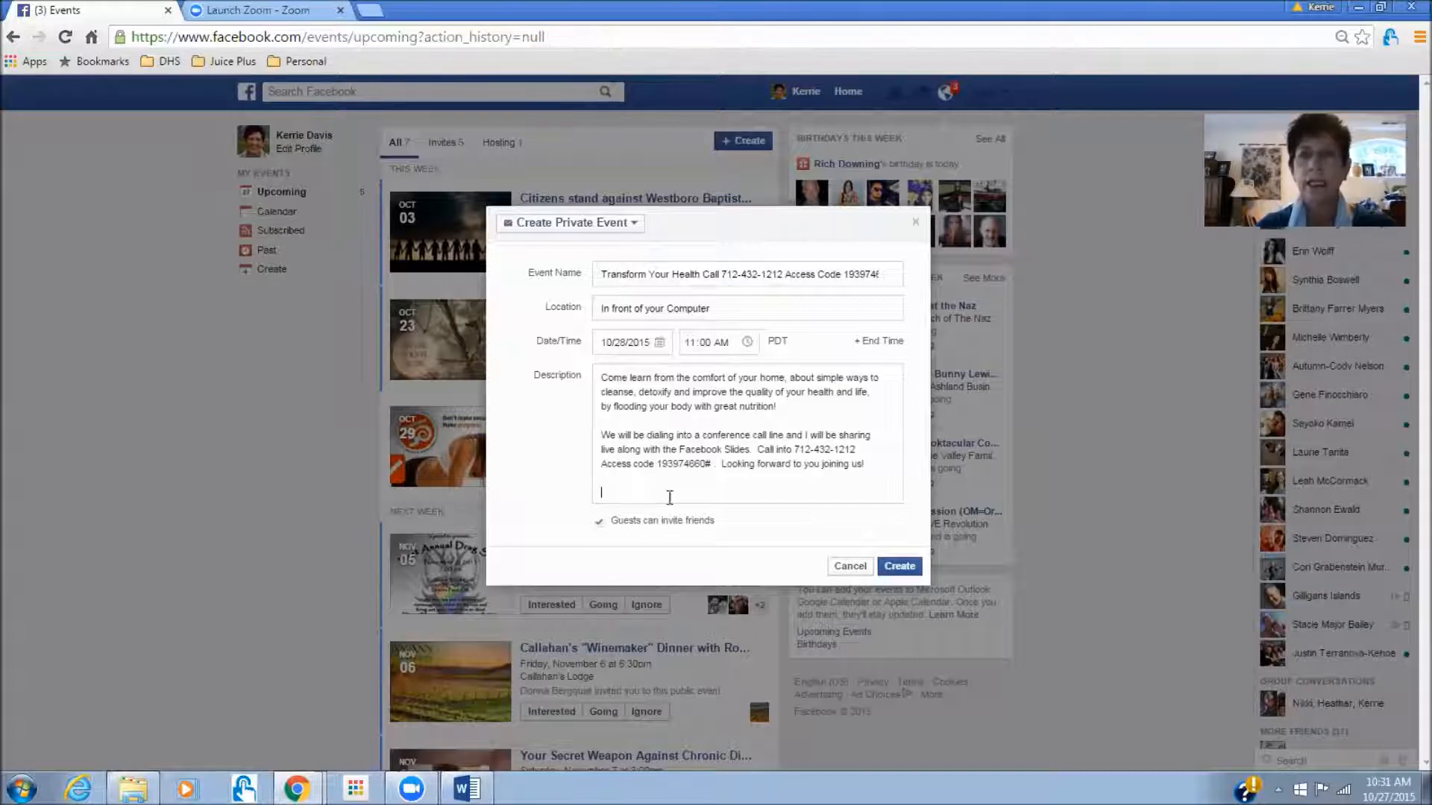
{"action": "left_click", "coordinate": [903, 572]}
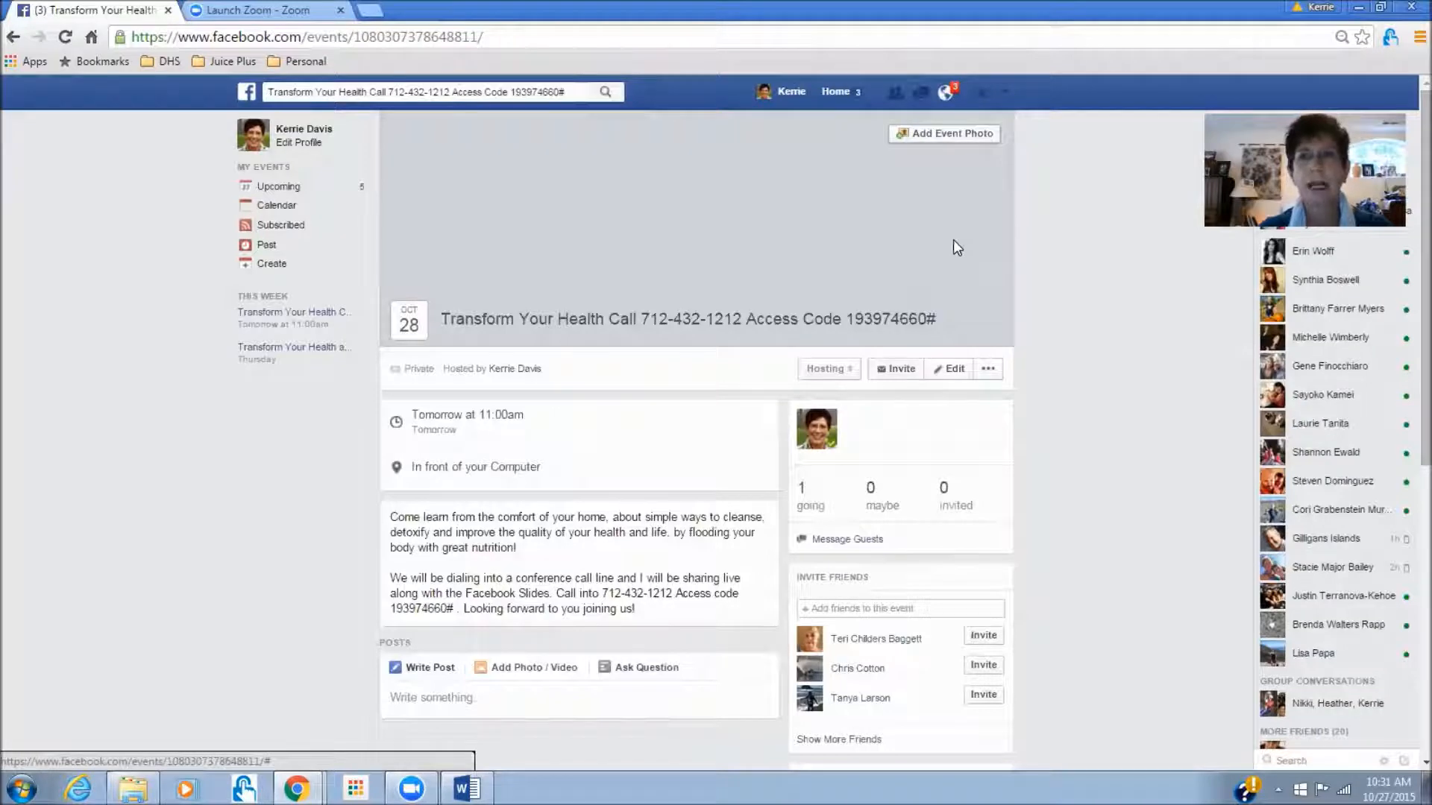
- Upload banner 1 from Desktop > facebook parties 2016 > Transform 30 as the event cover photo
{"action": "left_click", "coordinate": [960, 139]}
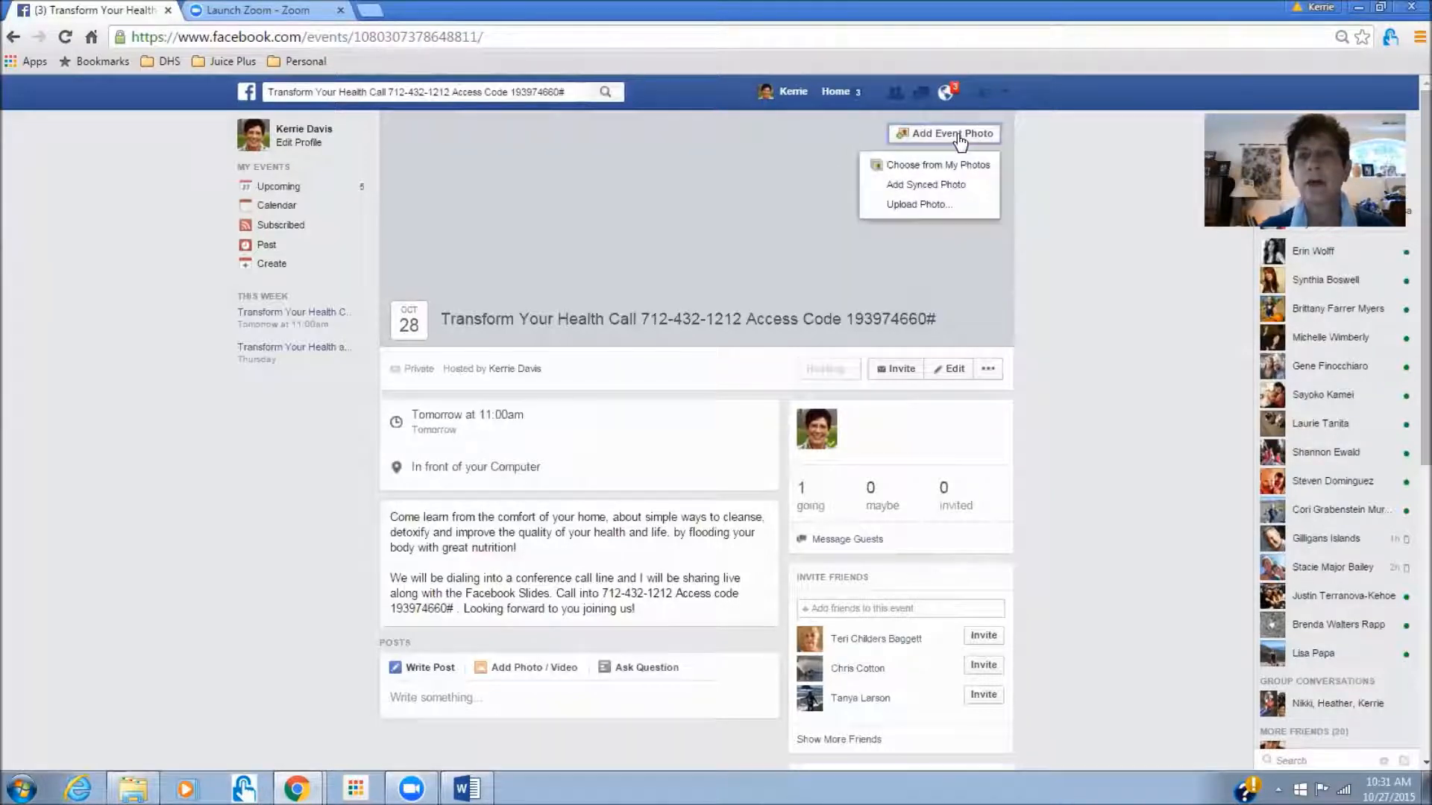
{"action": "left_click", "coordinate": [904, 213]}
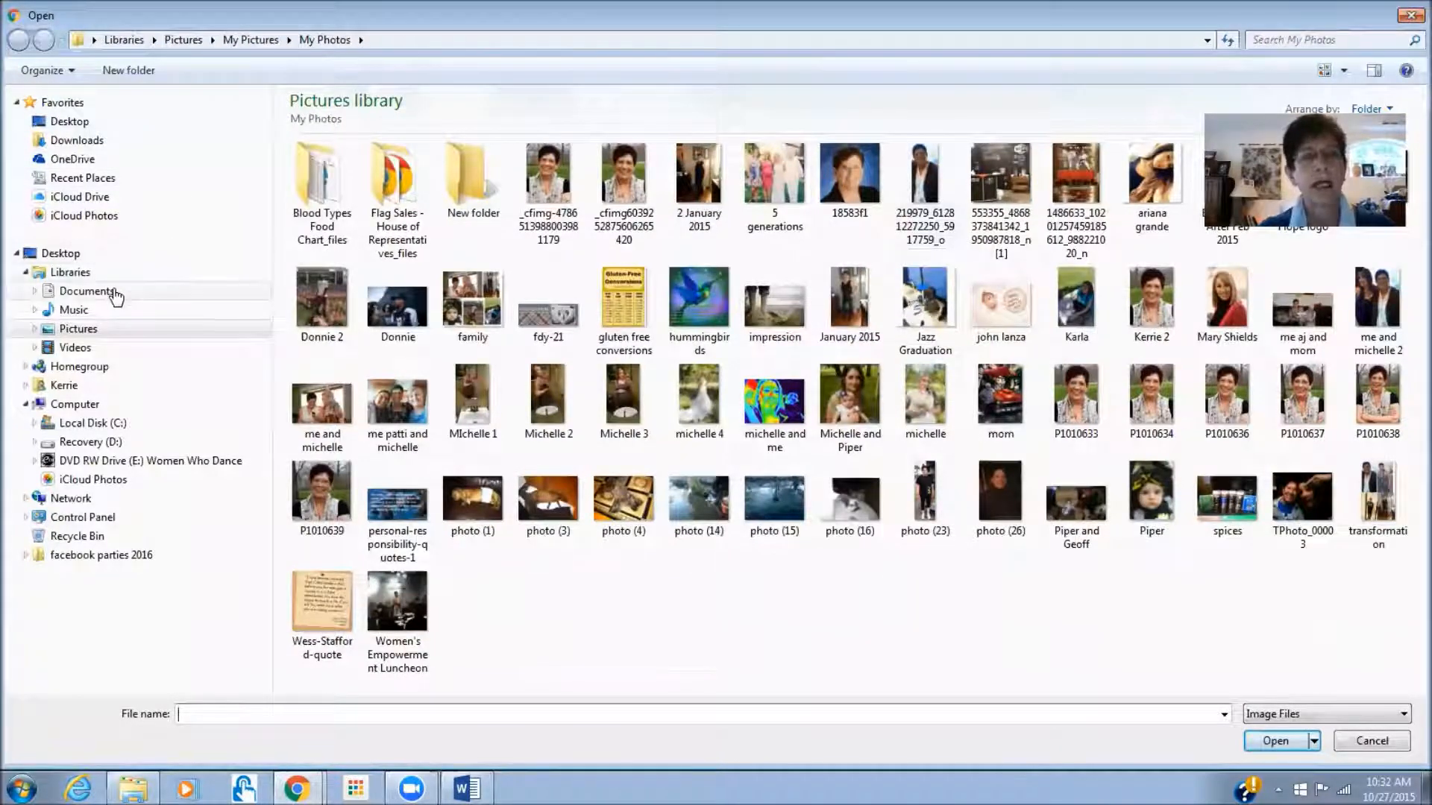
{"action": "left_click", "coordinate": [87, 291]}
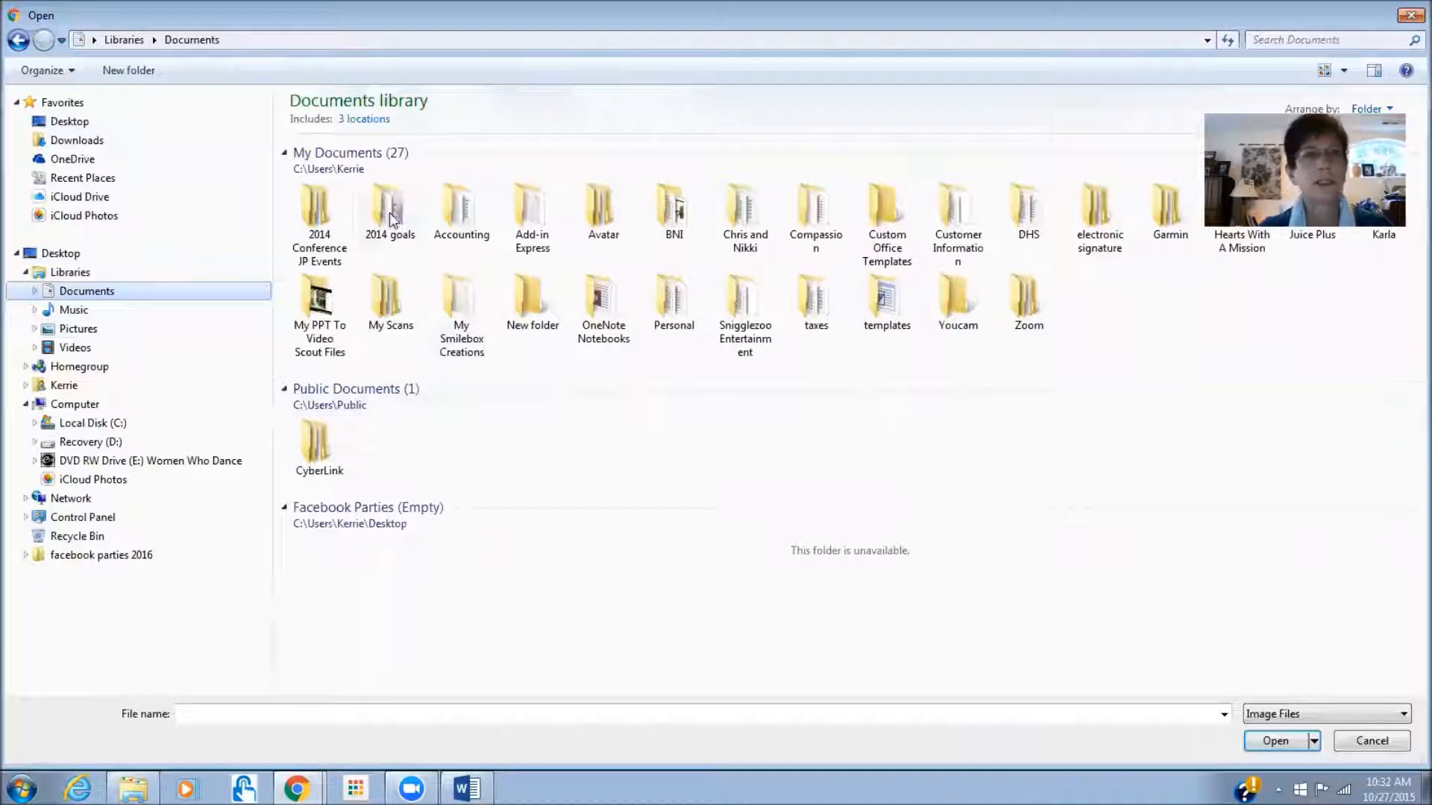
{"action": "left_click", "coordinate": [69, 122]}
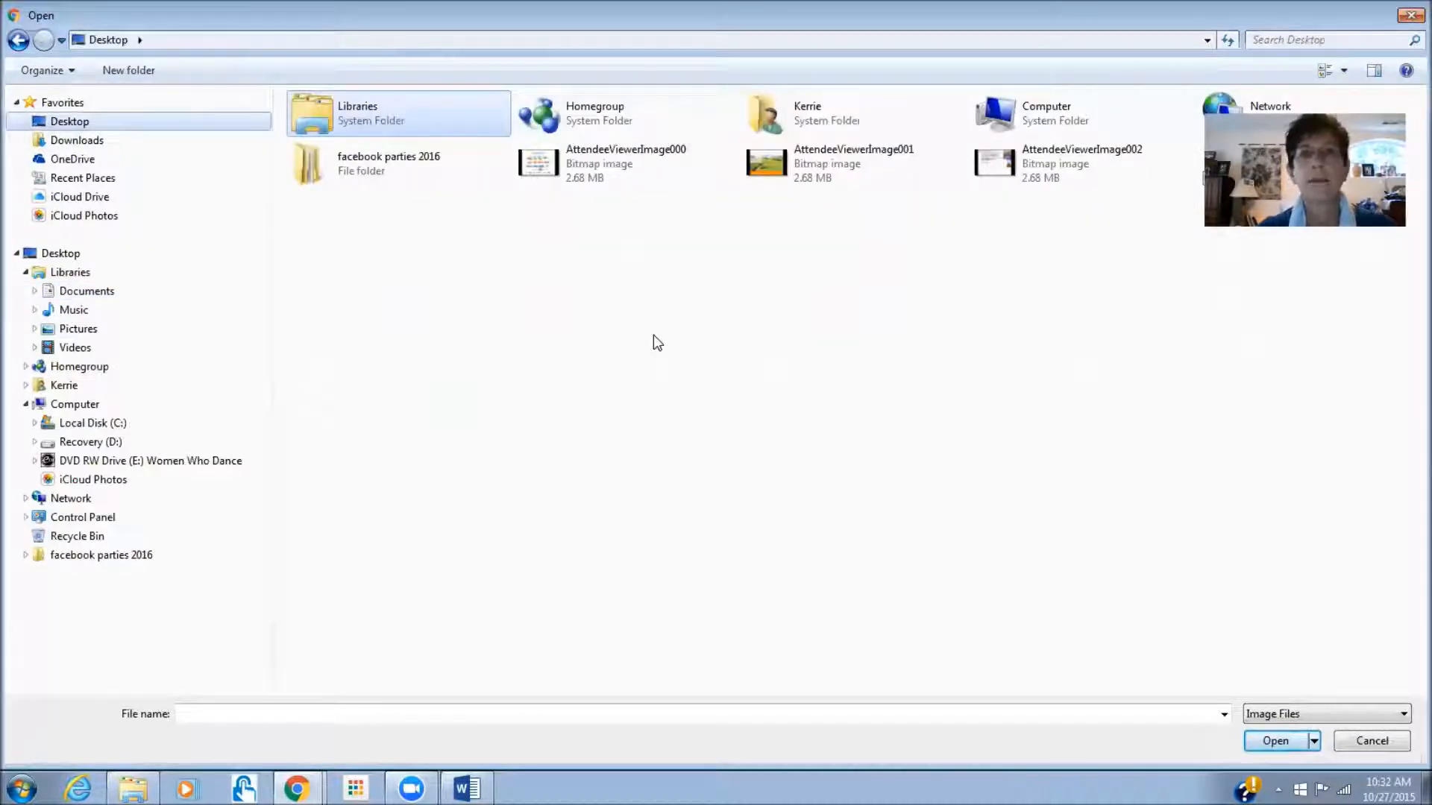
{"action": "double_click", "coordinate": [354, 164]}
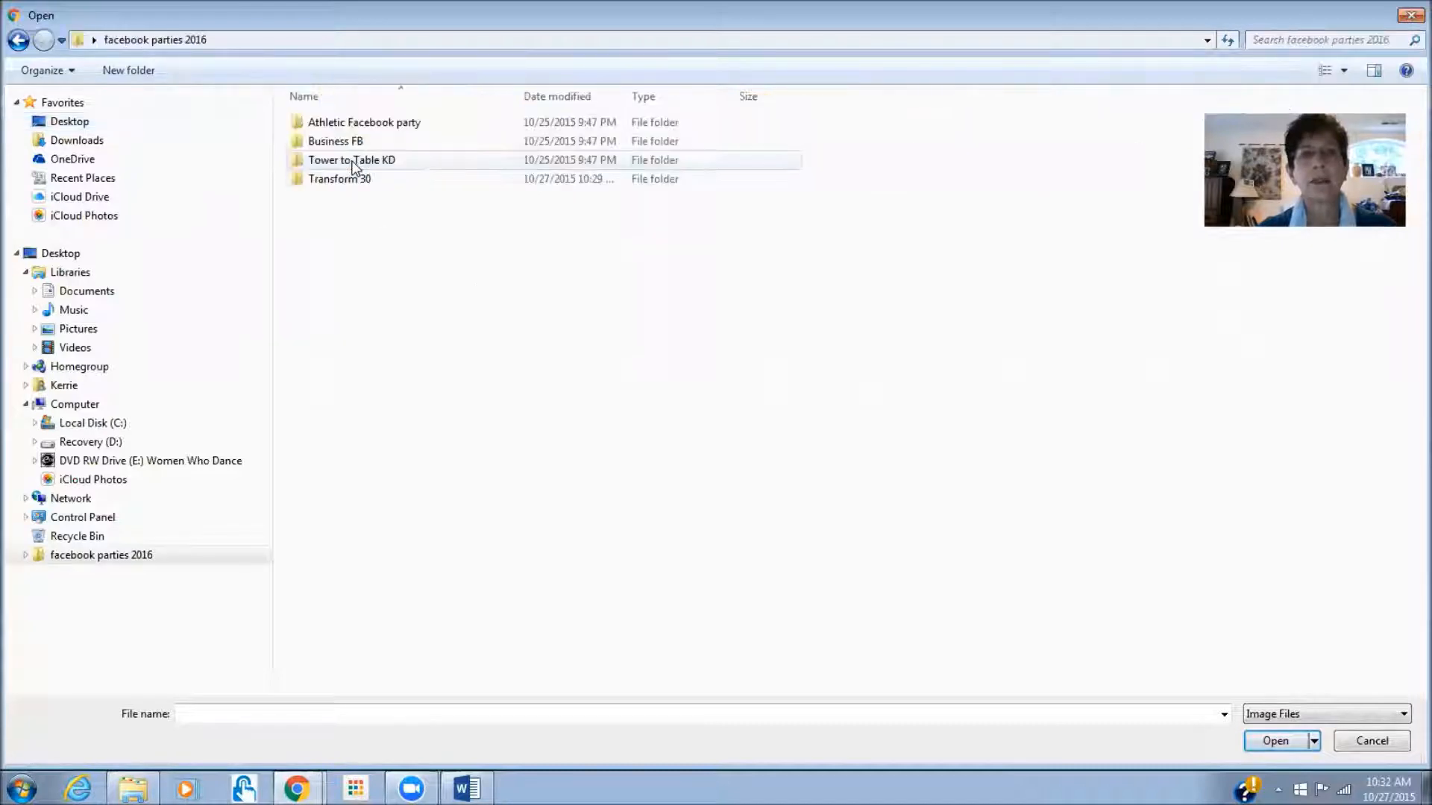
{"action": "left_click", "coordinate": [340, 183]}
{"action": "double_click", "coordinate": [341, 182]}
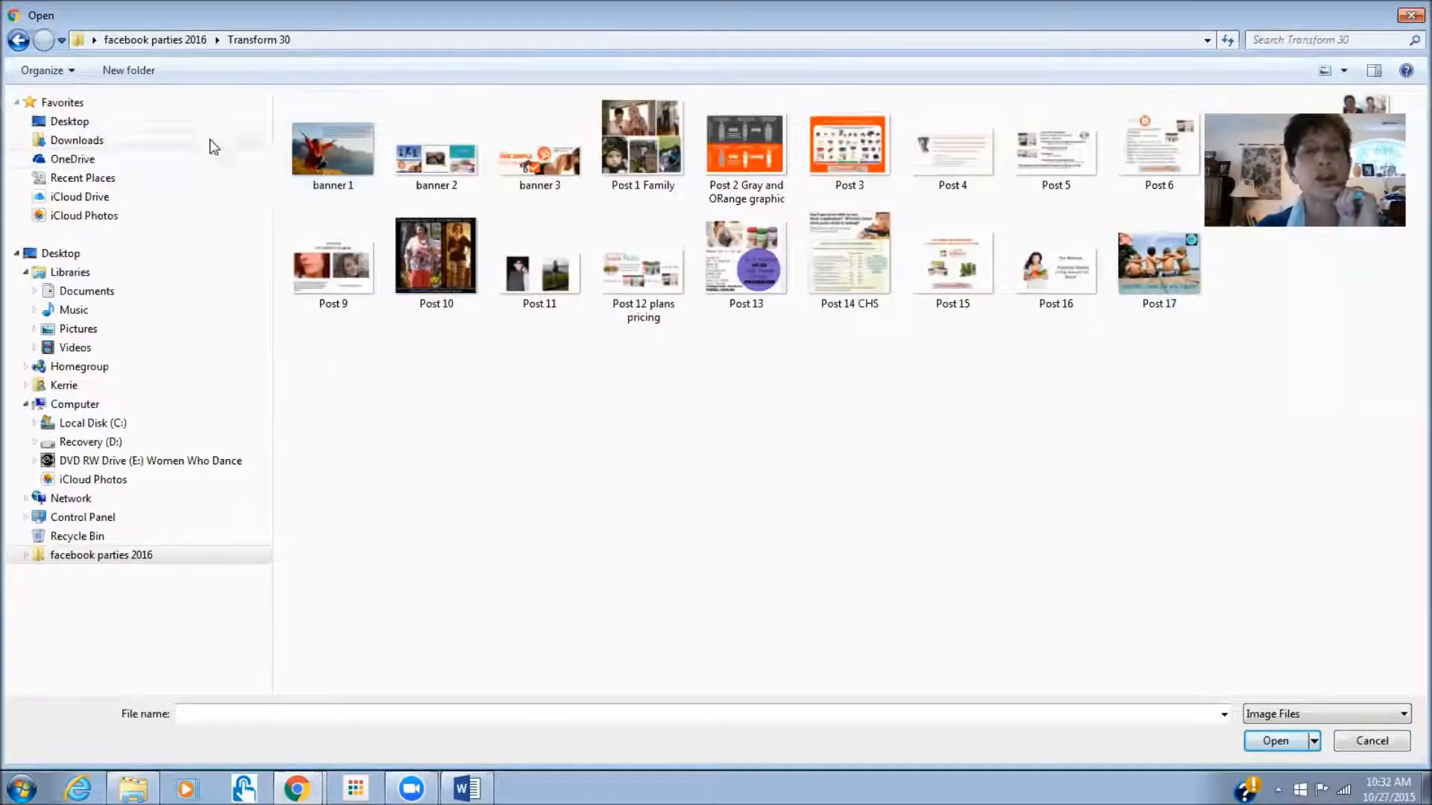
{"action": "left_click", "coordinate": [336, 164]}
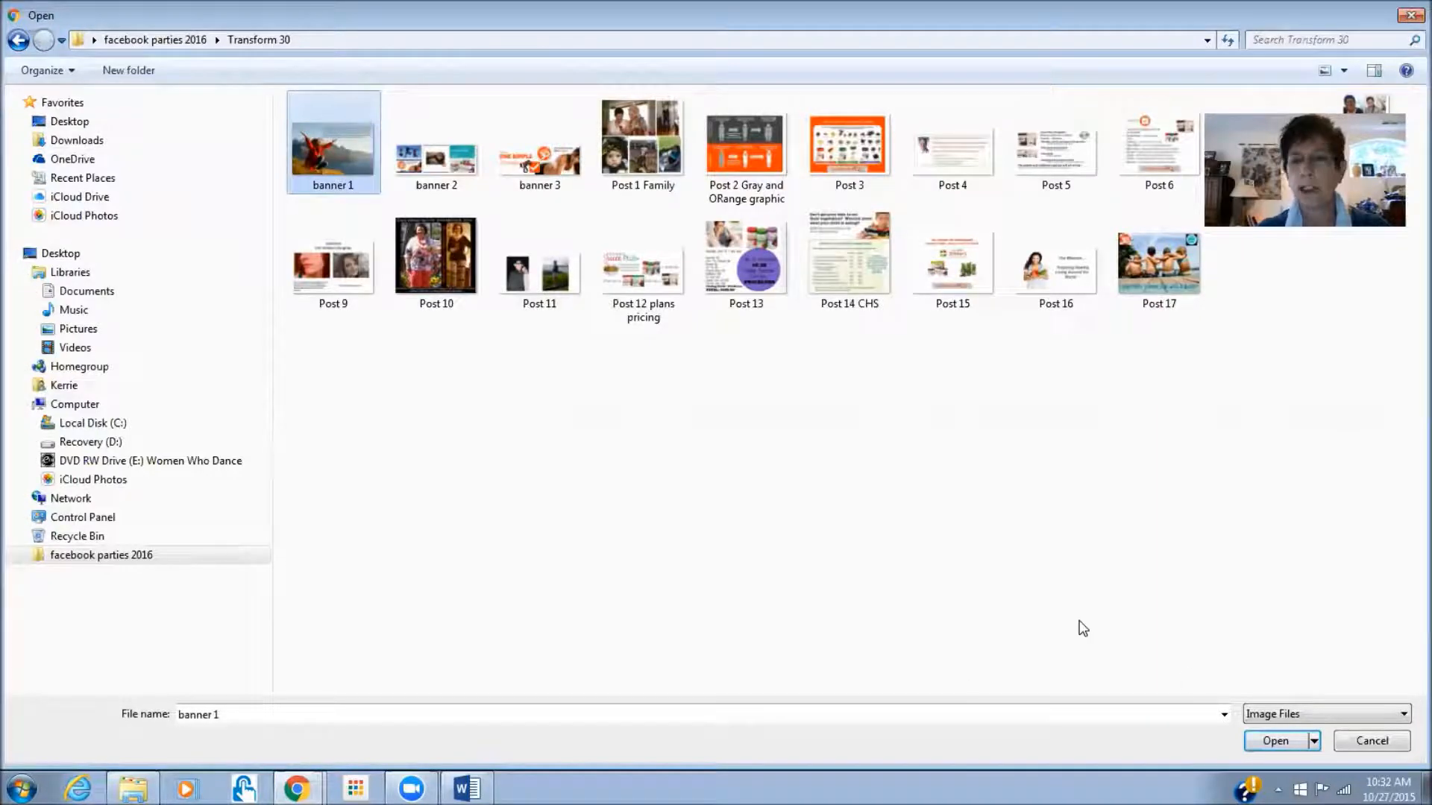
{"action": "left_click", "coordinate": [1275, 741]}
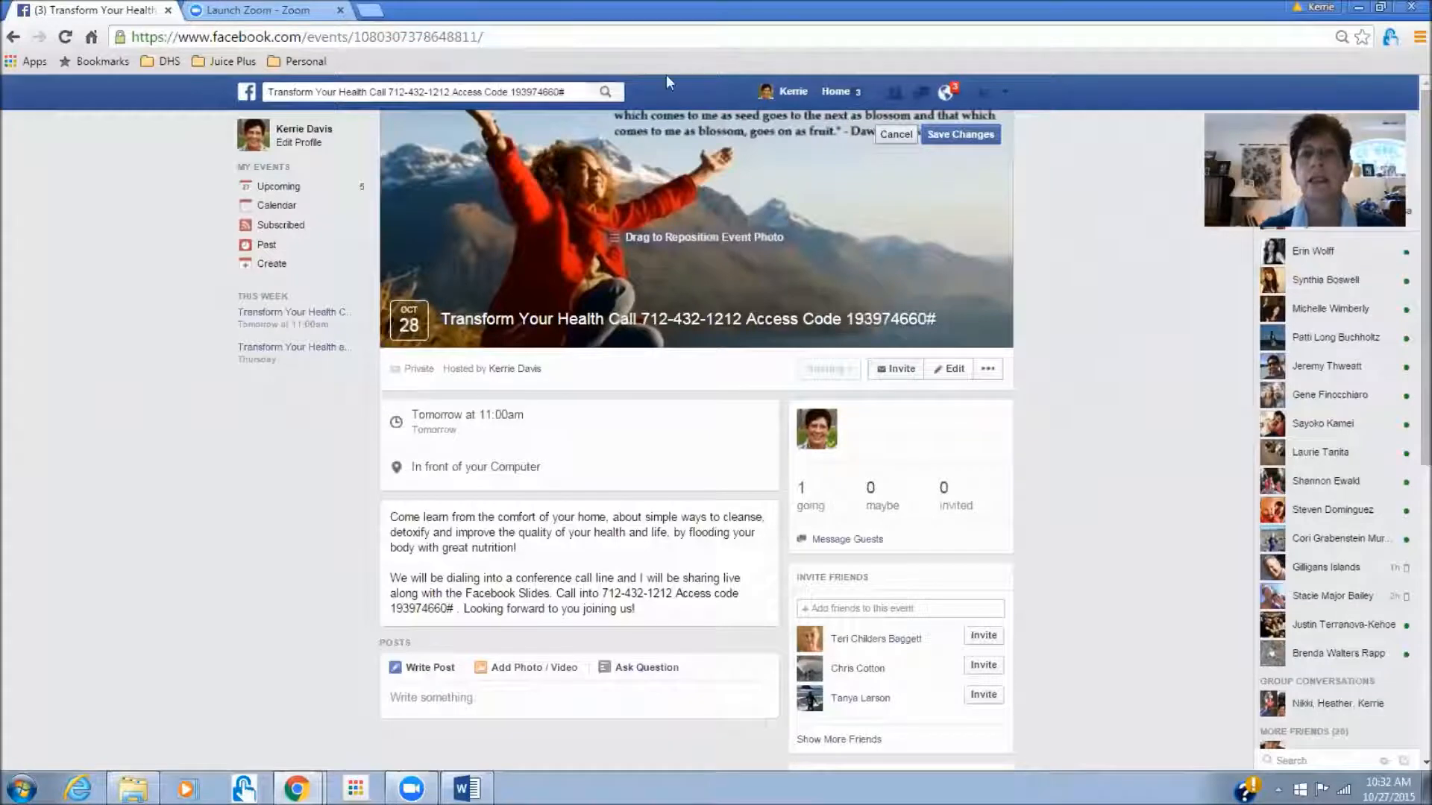
- Drag the banner 1 cover upward and save, then reposition it slightly higher and save again
{"action": "left_click_drag", "start_coordinate": [800, 201], "coordinate": [774, 170]}
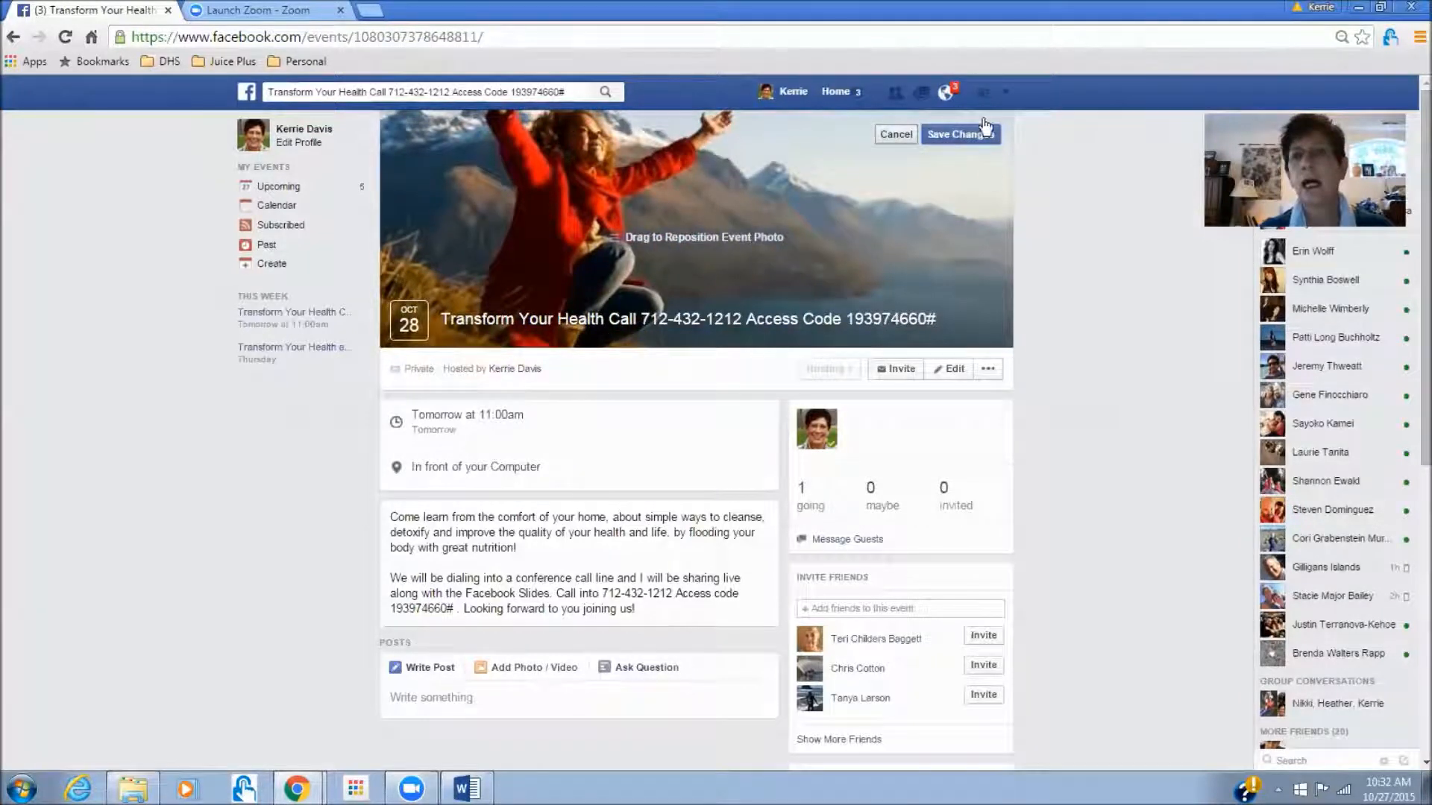
{"action": "left_click", "coordinate": [961, 134]}
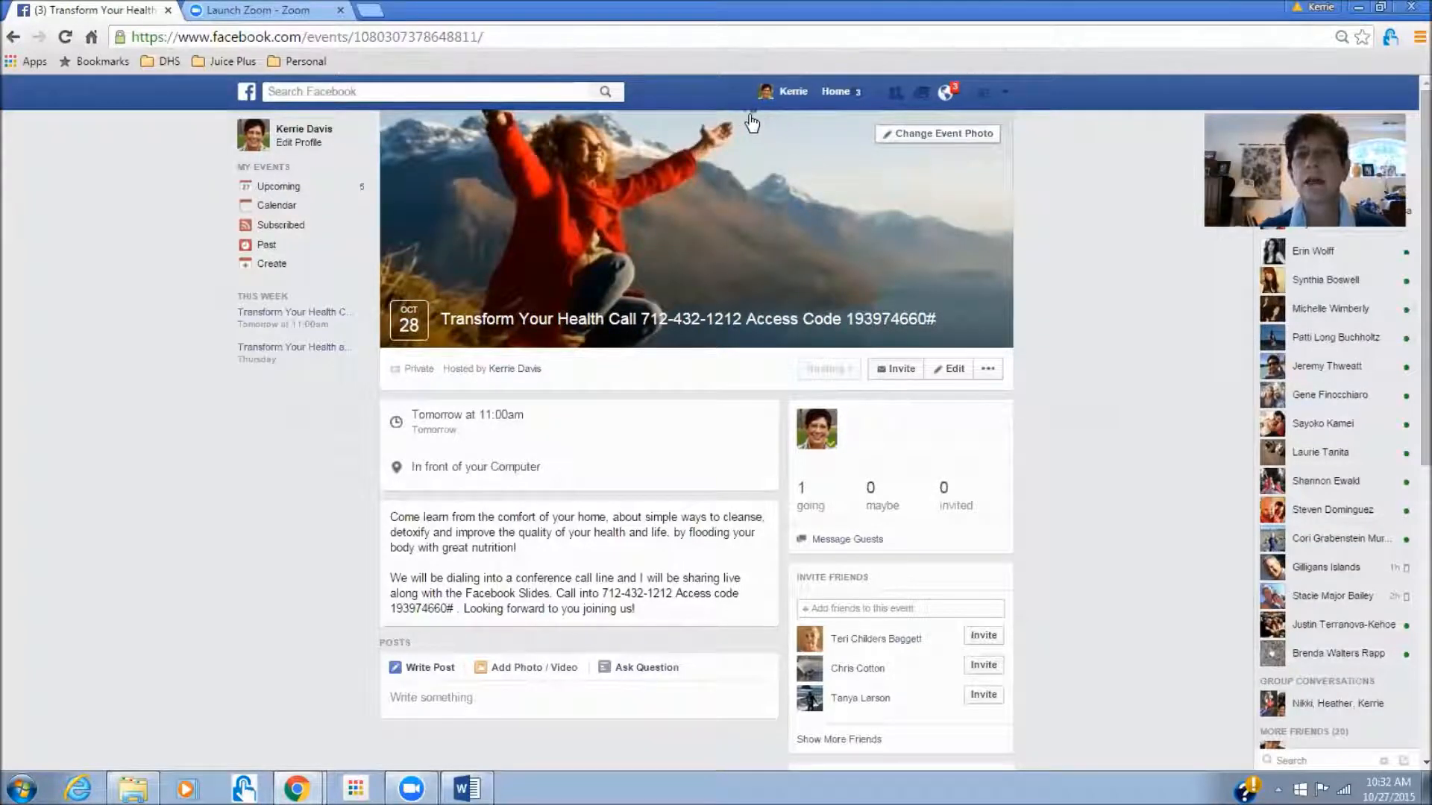
{"action": "left_click", "coordinate": [944, 136]}
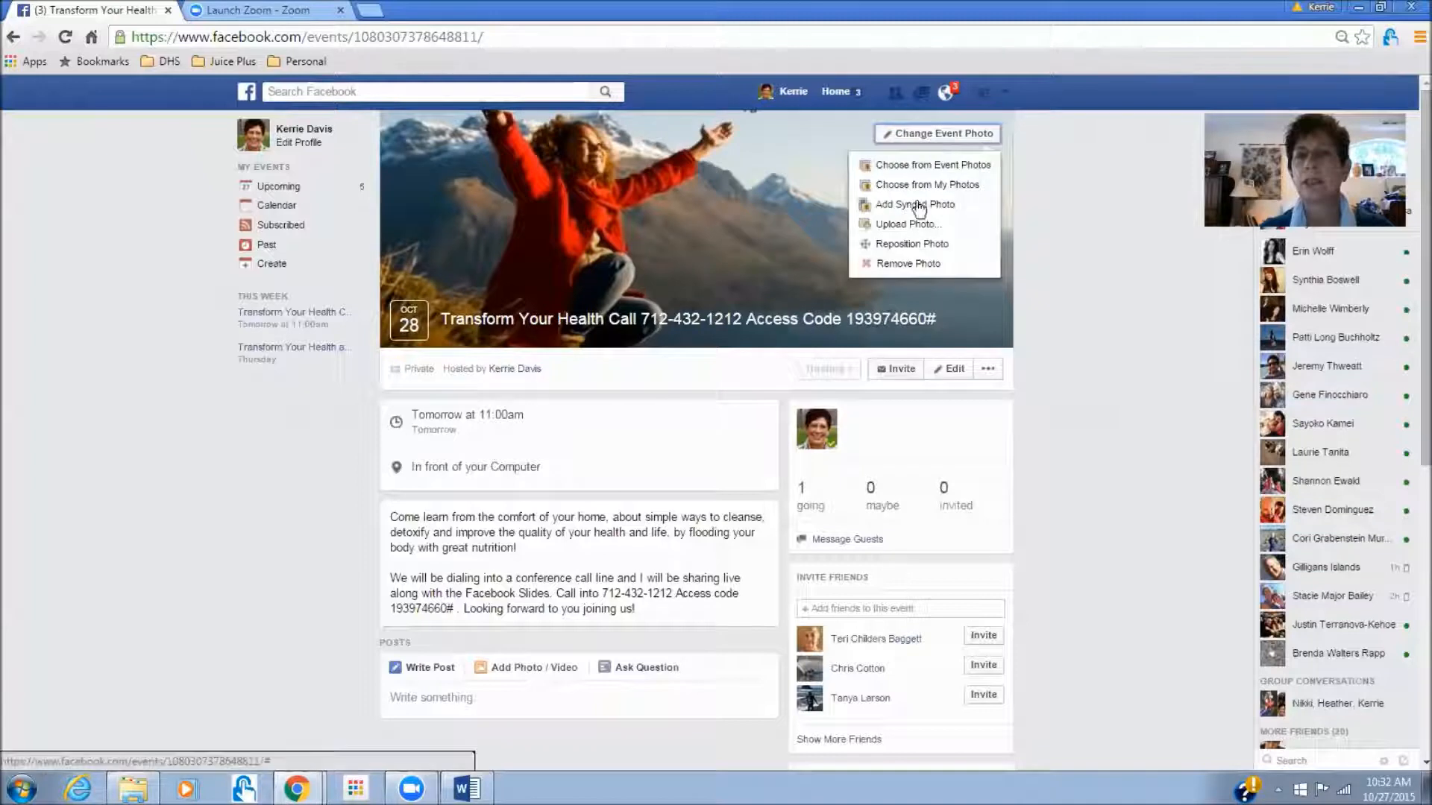
{"action": "left_click", "coordinate": [910, 240]}
{"action": "left_click_drag", "start_coordinate": [906, 249], "coordinate": [909, 242]}
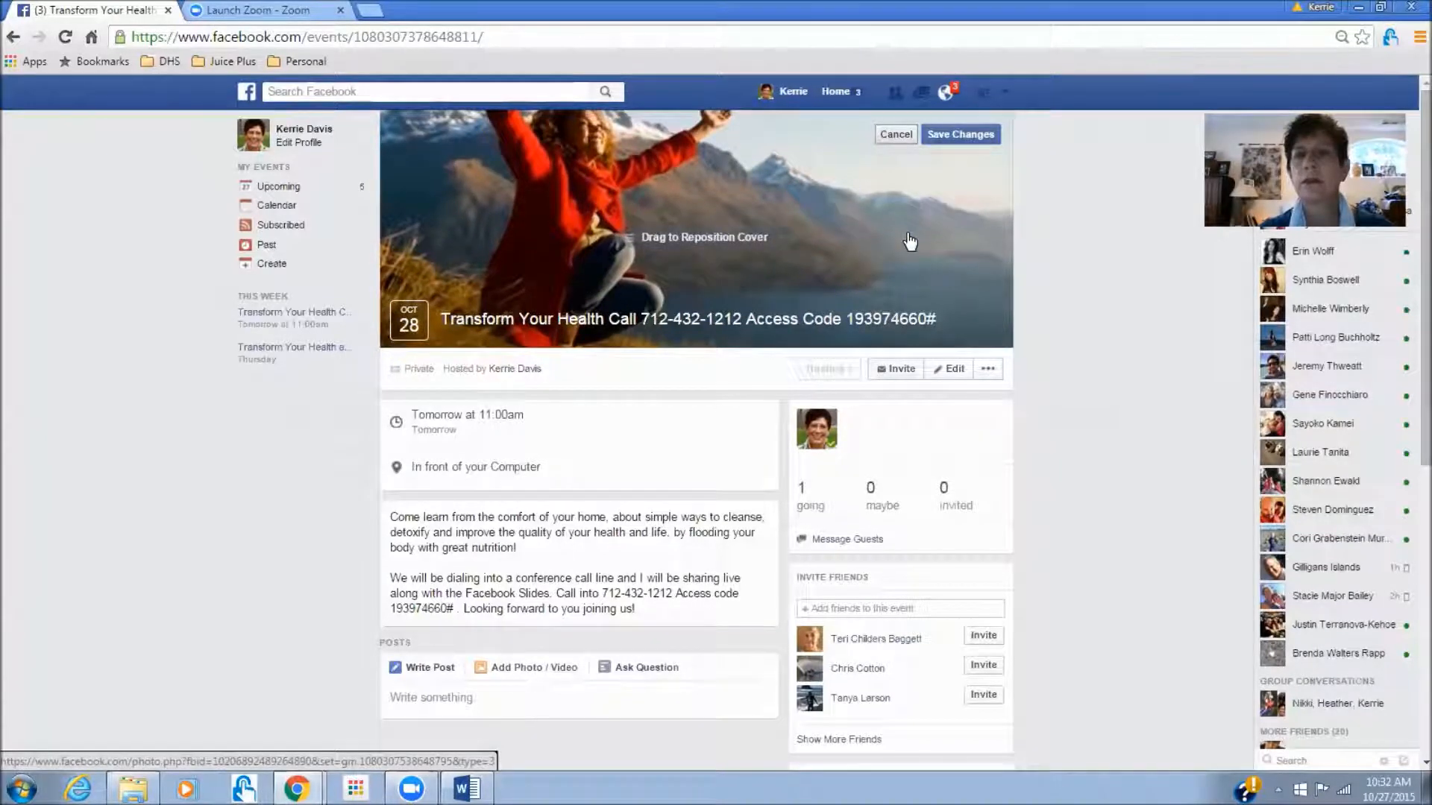
{"action": "left_click", "coordinate": [953, 135]}
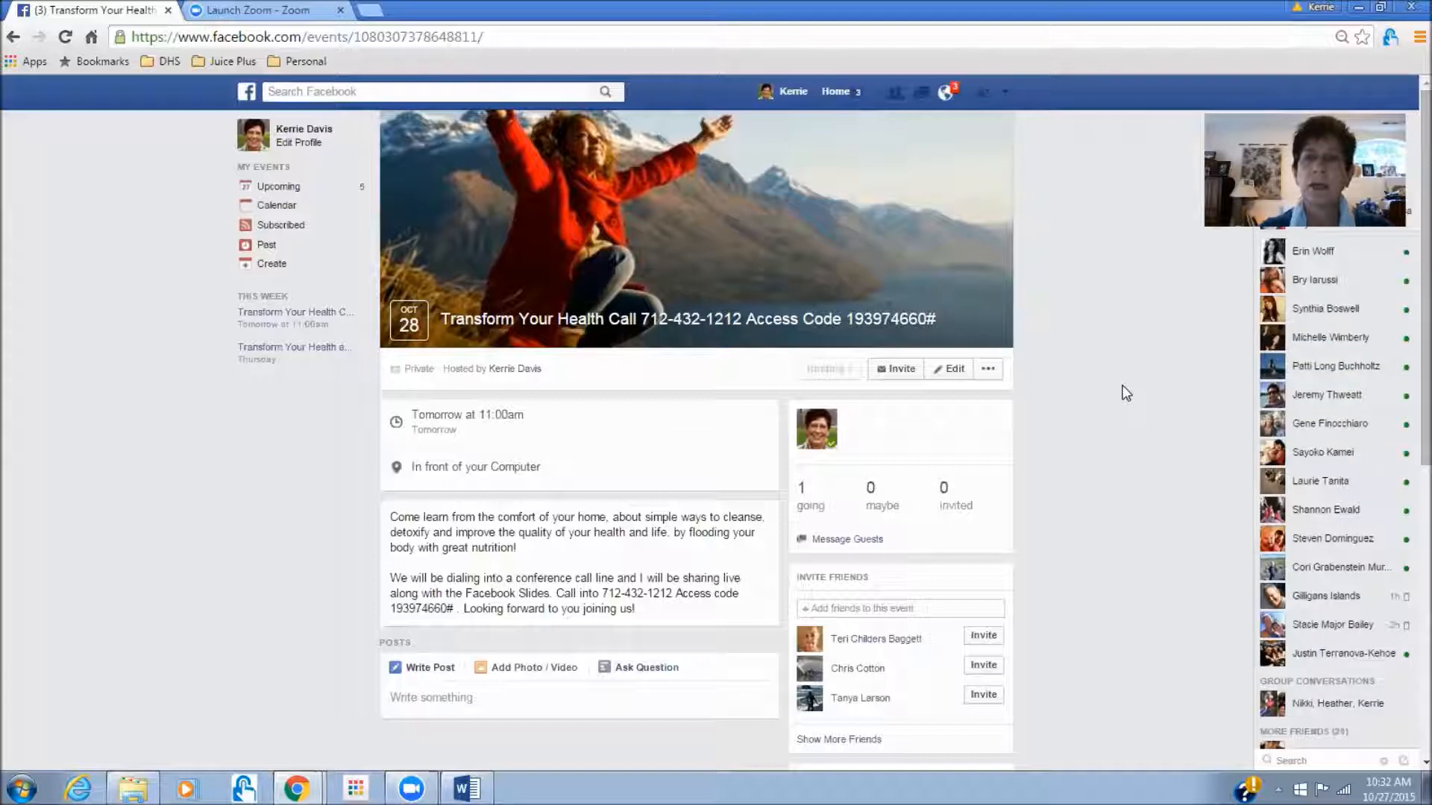
- In Edit Event, search the friend by first name, add her as co-host, and save
{"action": "left_click", "coordinate": [960, 373]}
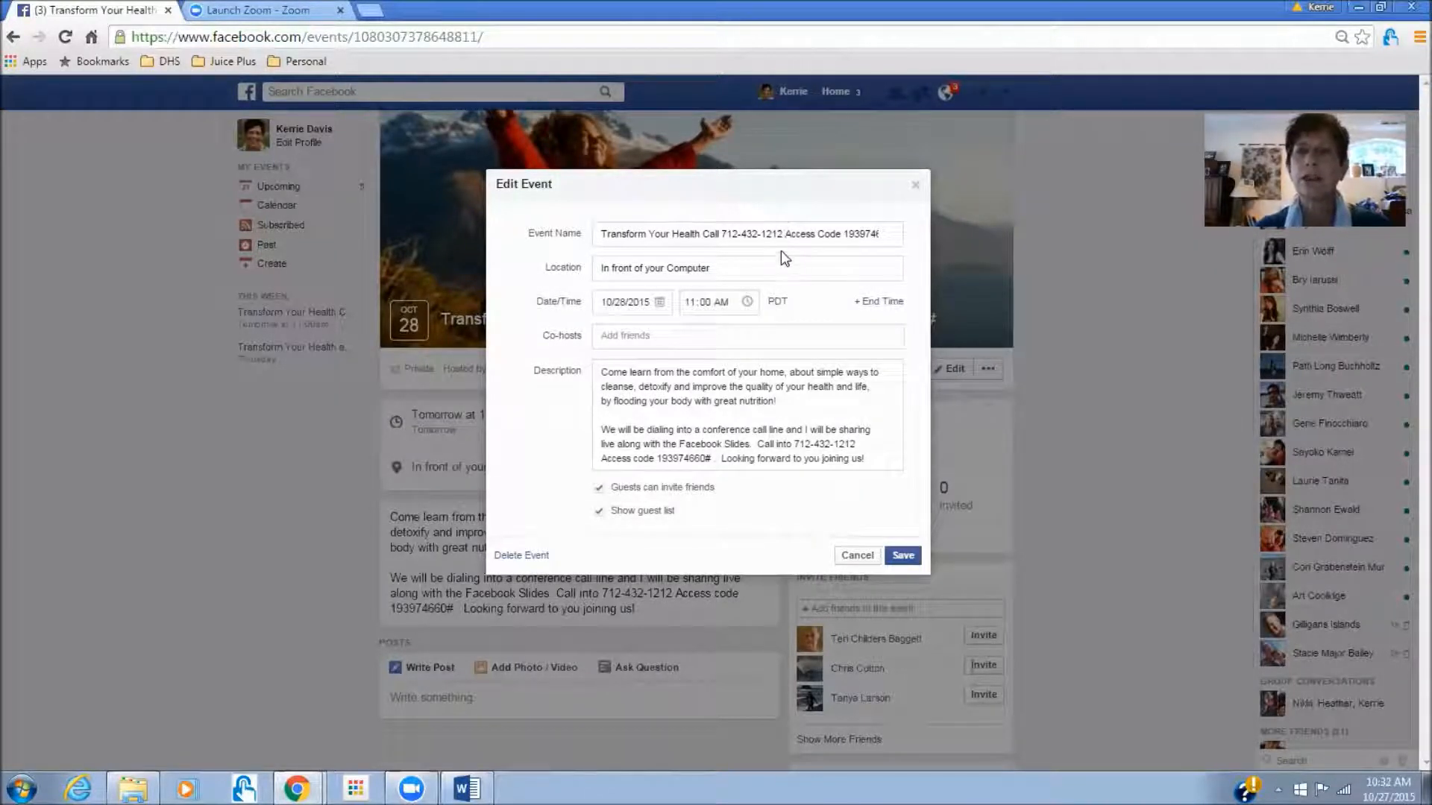
{"action": "left_click", "coordinate": [781, 243]}
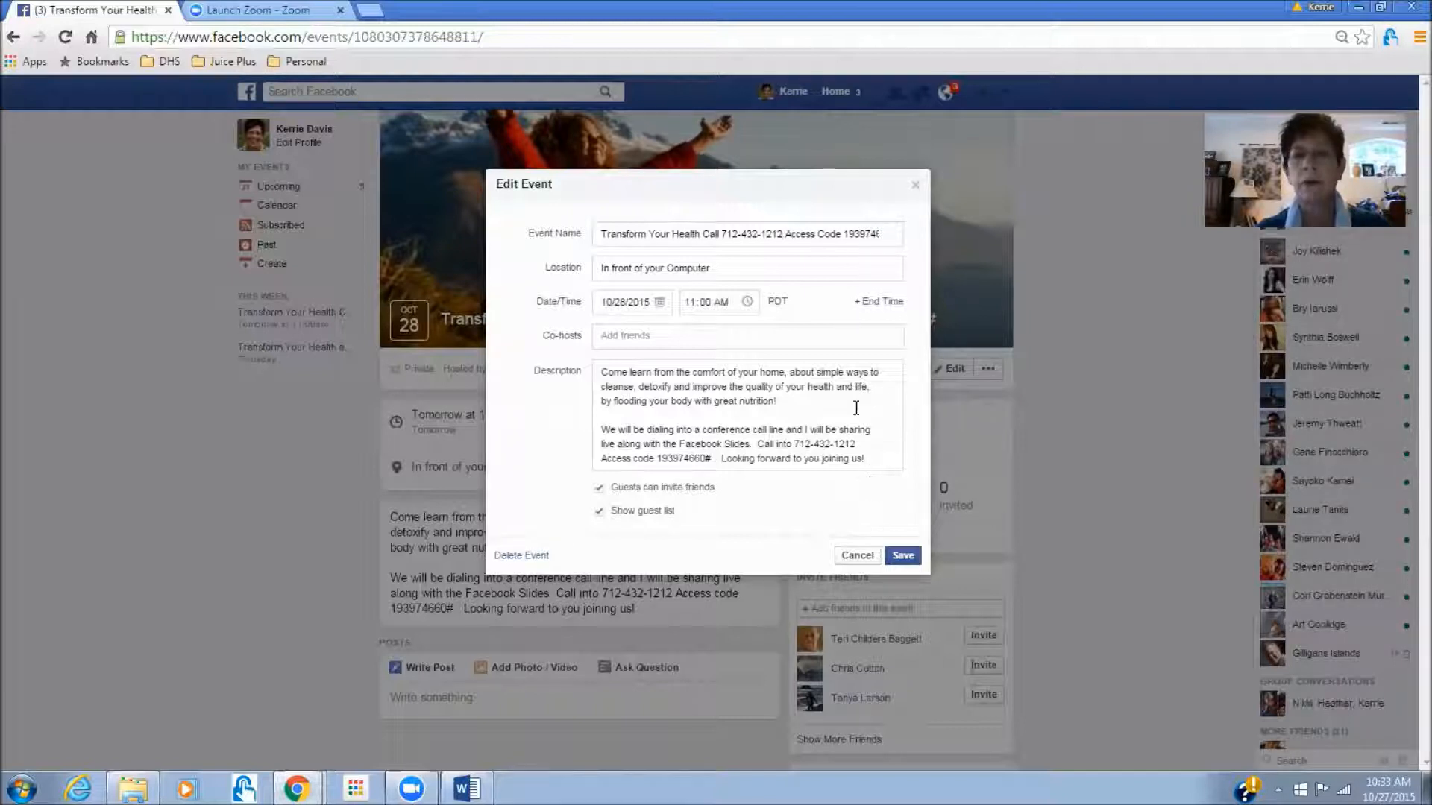
{"action": "left_click", "coordinate": [623, 337]}
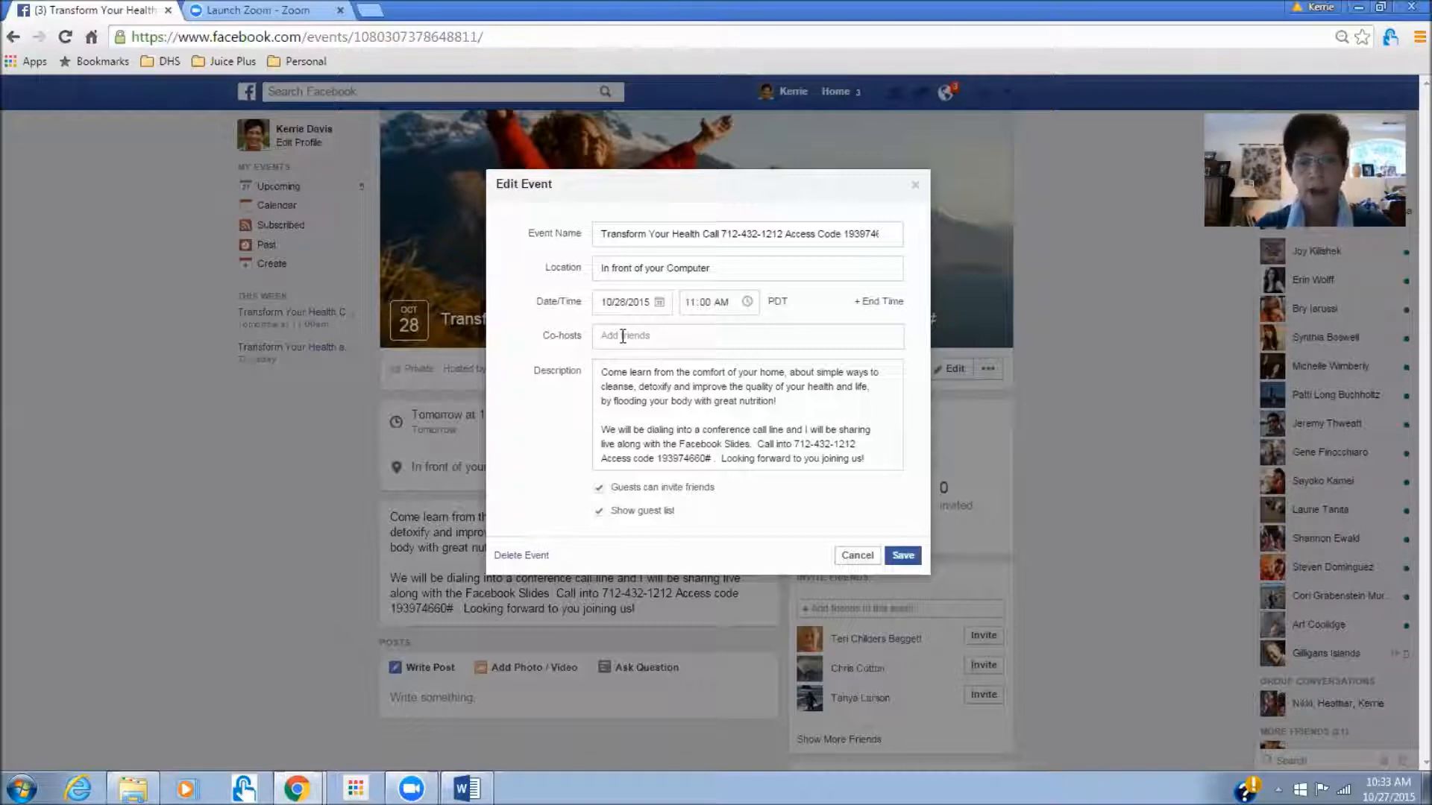
{"action": "type", "text": "Patti"}
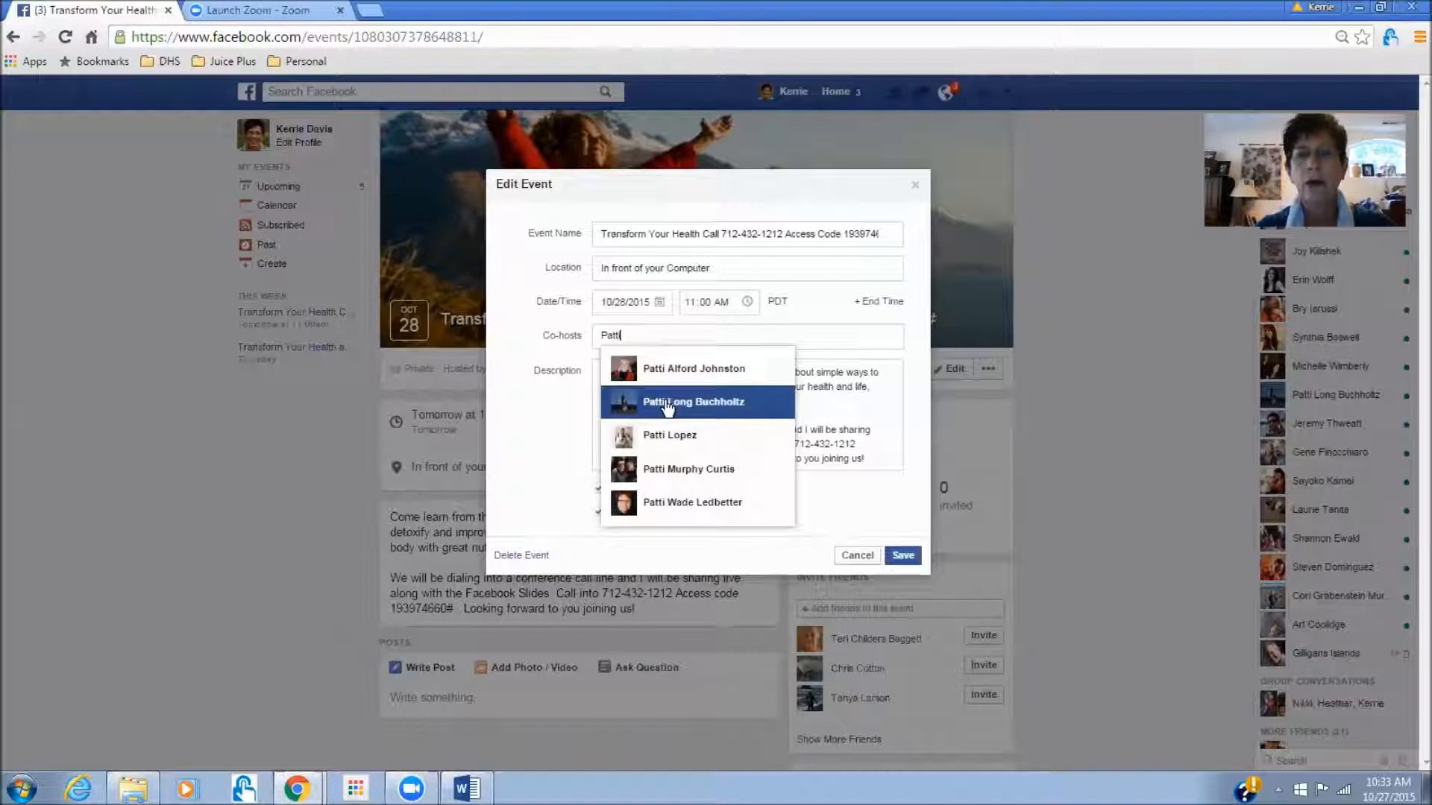
{"action": "left_click", "coordinate": [664, 404]}
{"action": "left_click", "coordinate": [908, 558]}
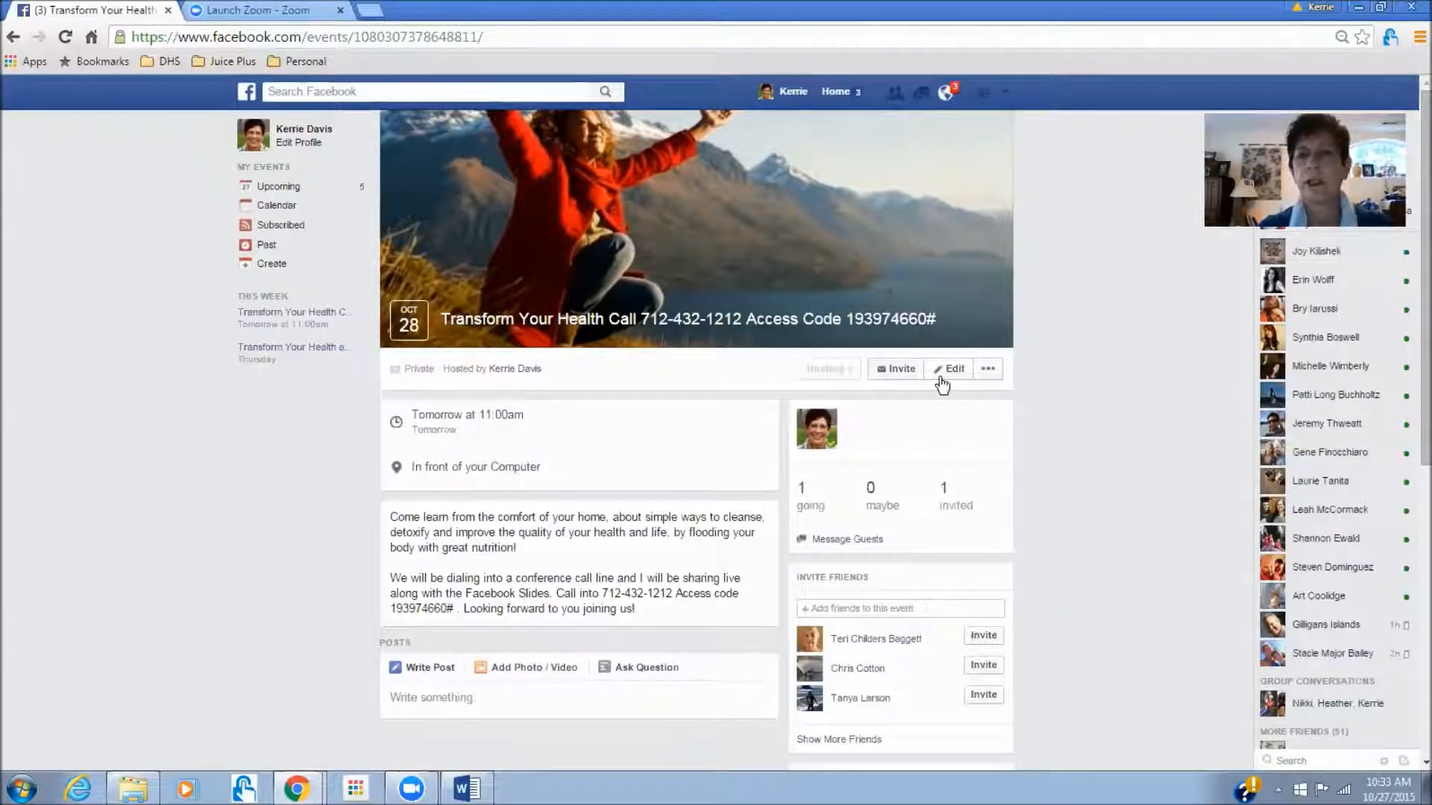
- Open the event's Invite dialog and show All Friends, listing all 810 friends
{"action": "left_click", "coordinate": [900, 369]}
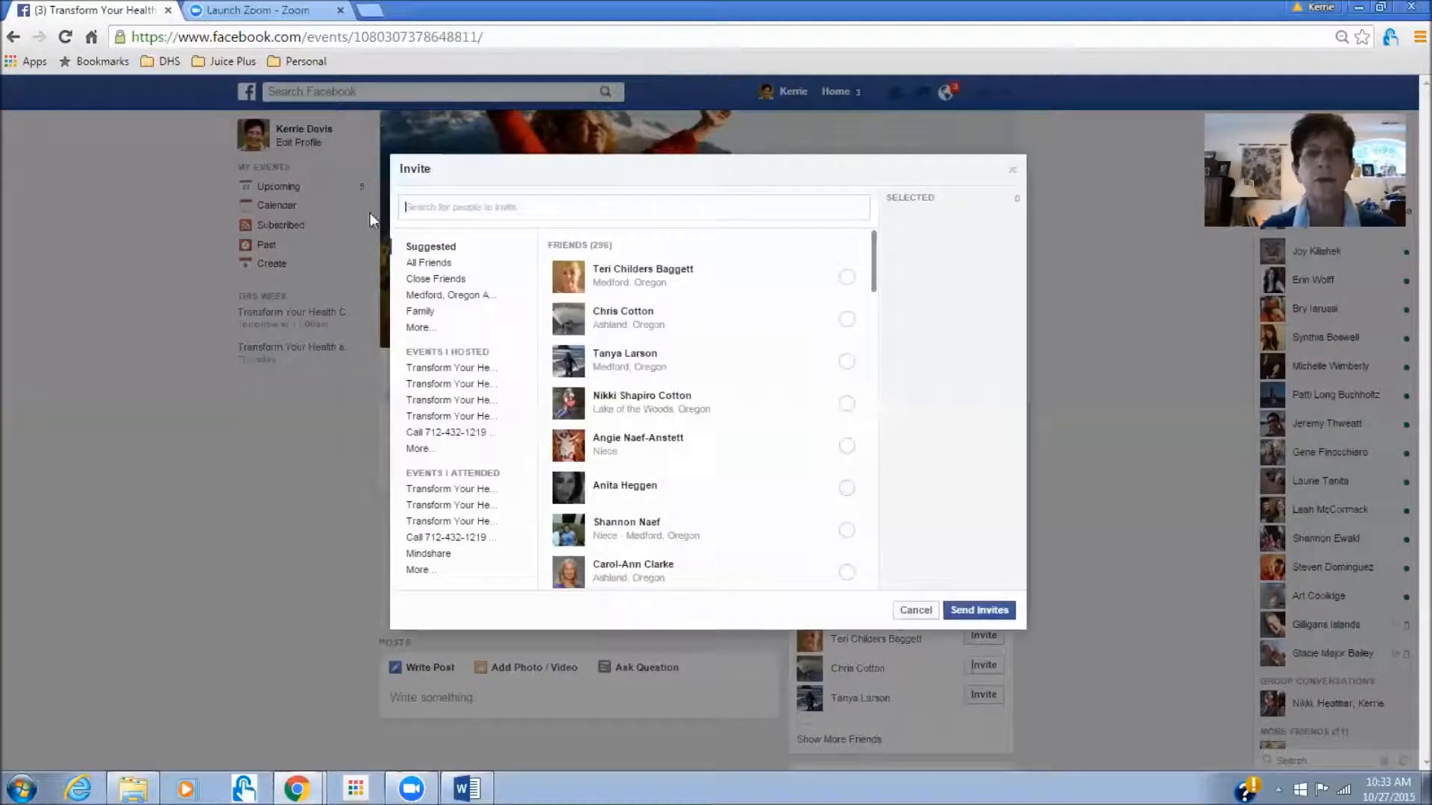
{"action": "left_click", "coordinate": [431, 264]}
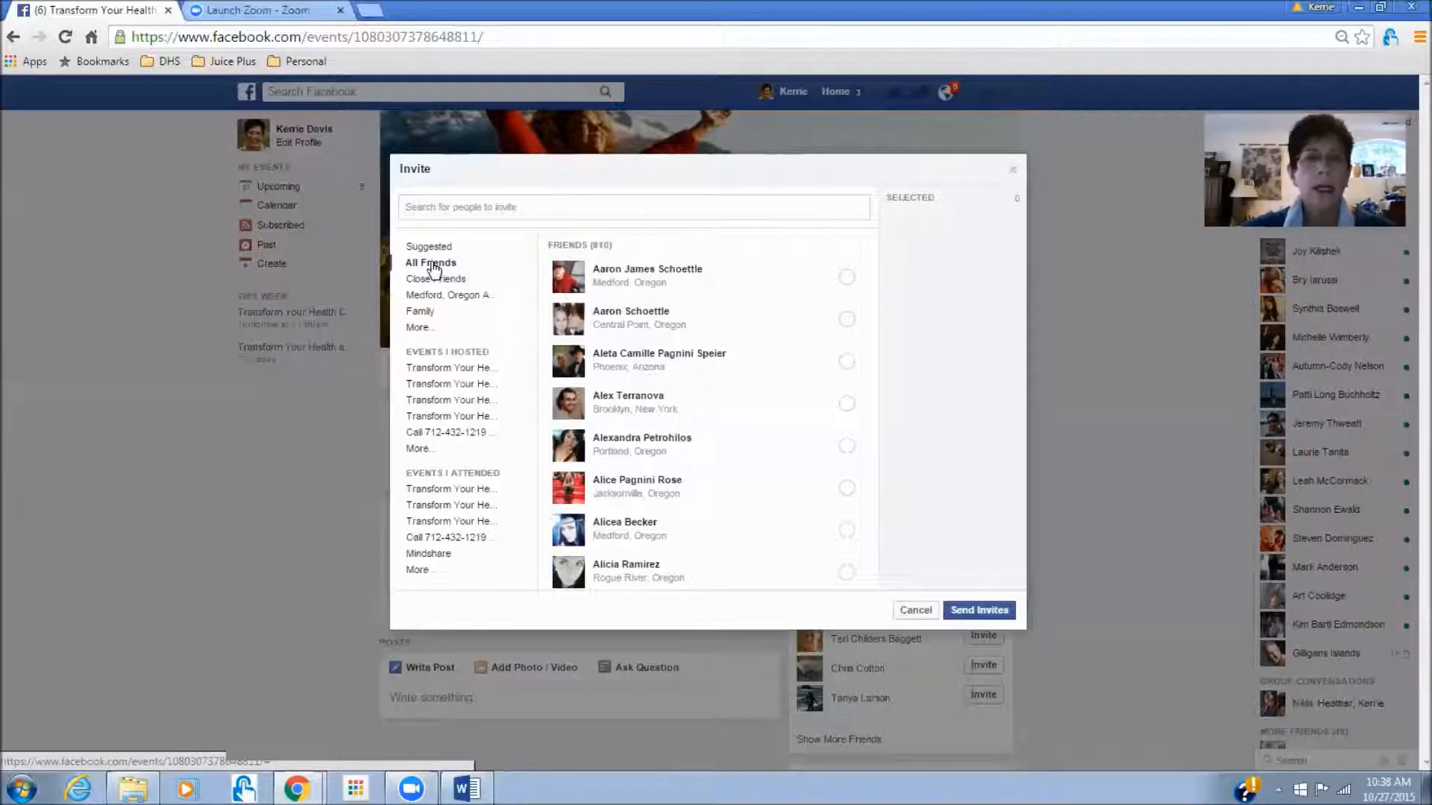
- Select three friends in the Invite dialog and send them invitations
{"action": "left_click", "coordinate": [848, 363]}
{"action": "left_click", "coordinate": [848, 490]}
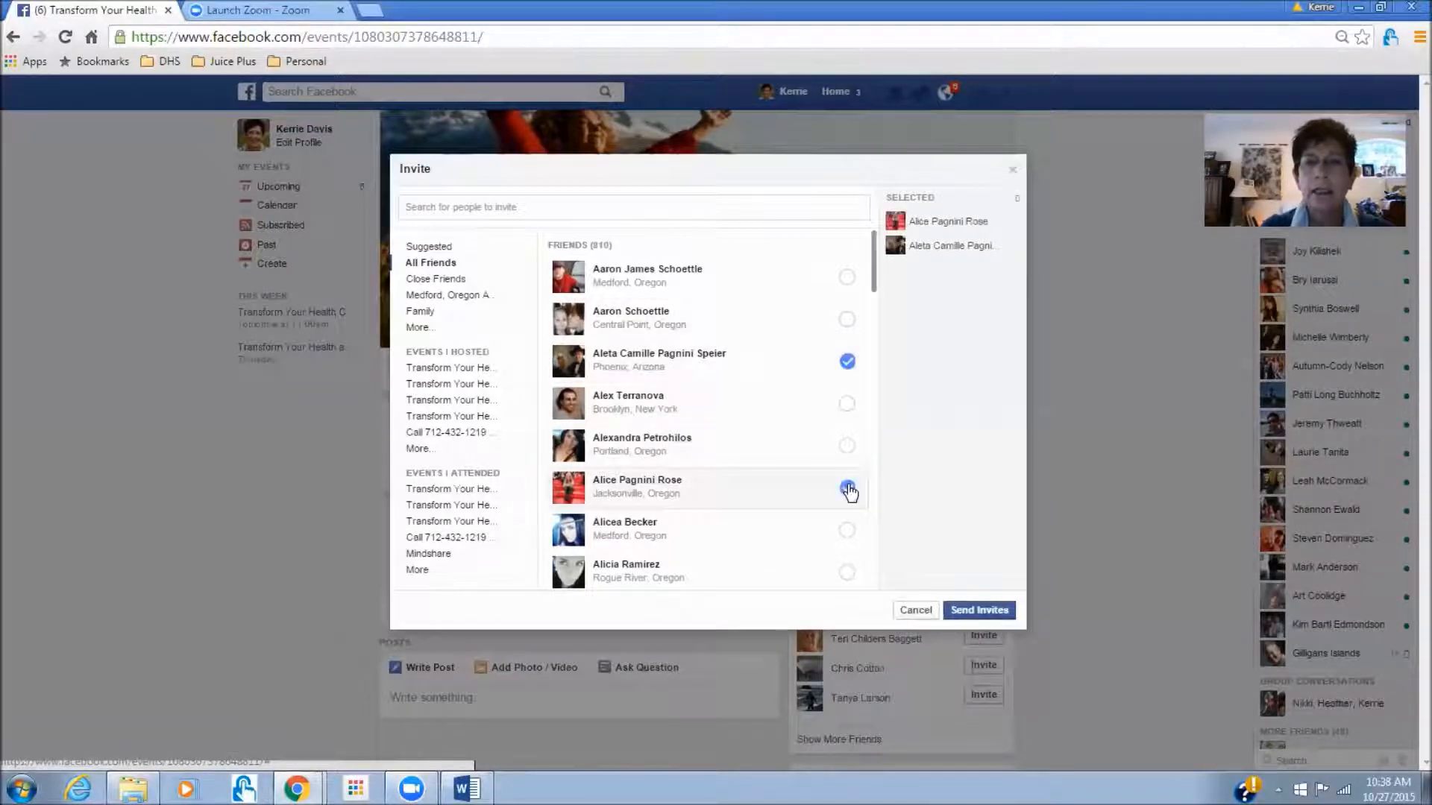
{"action": "left_click", "coordinate": [847, 406]}
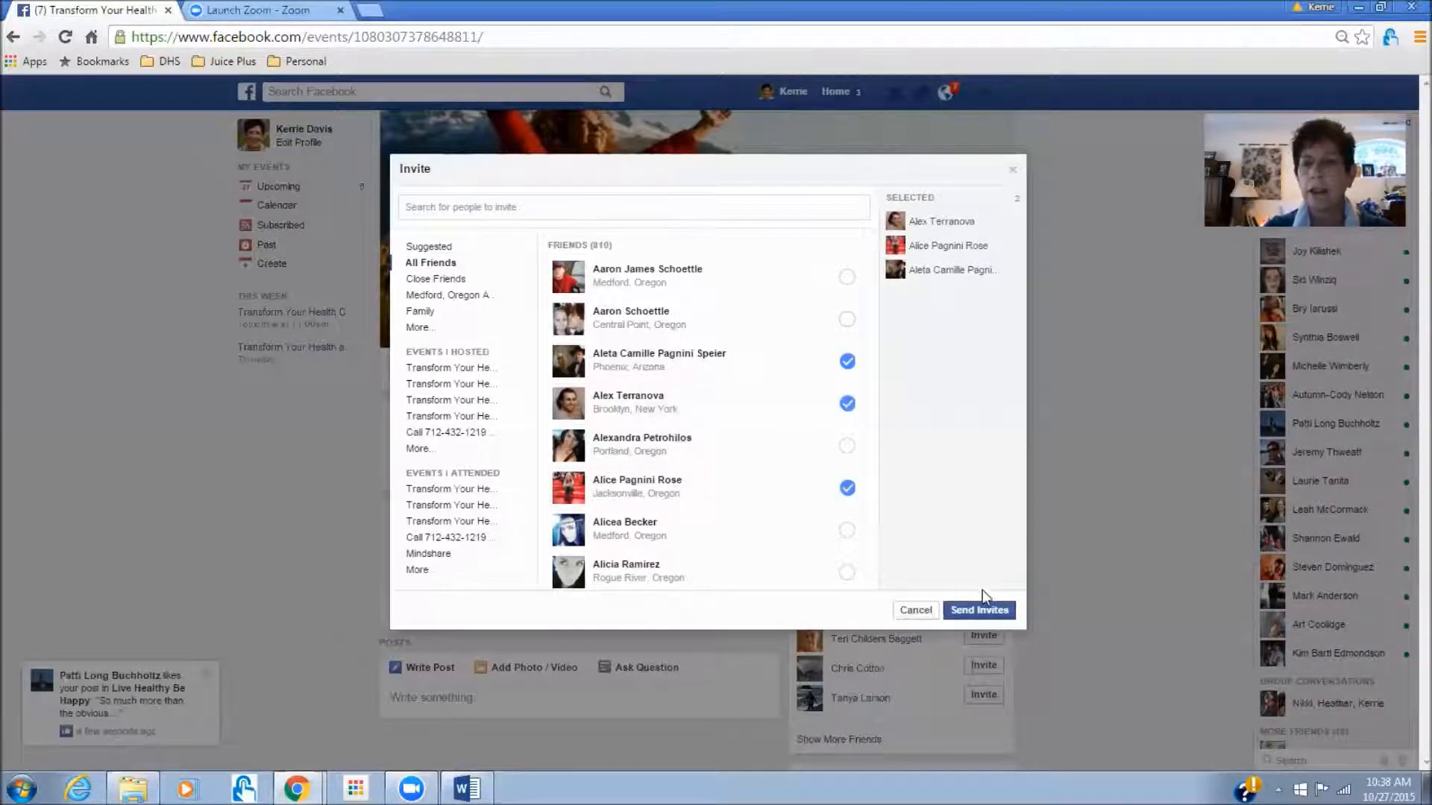
{"action": "left_click", "coordinate": [986, 610]}
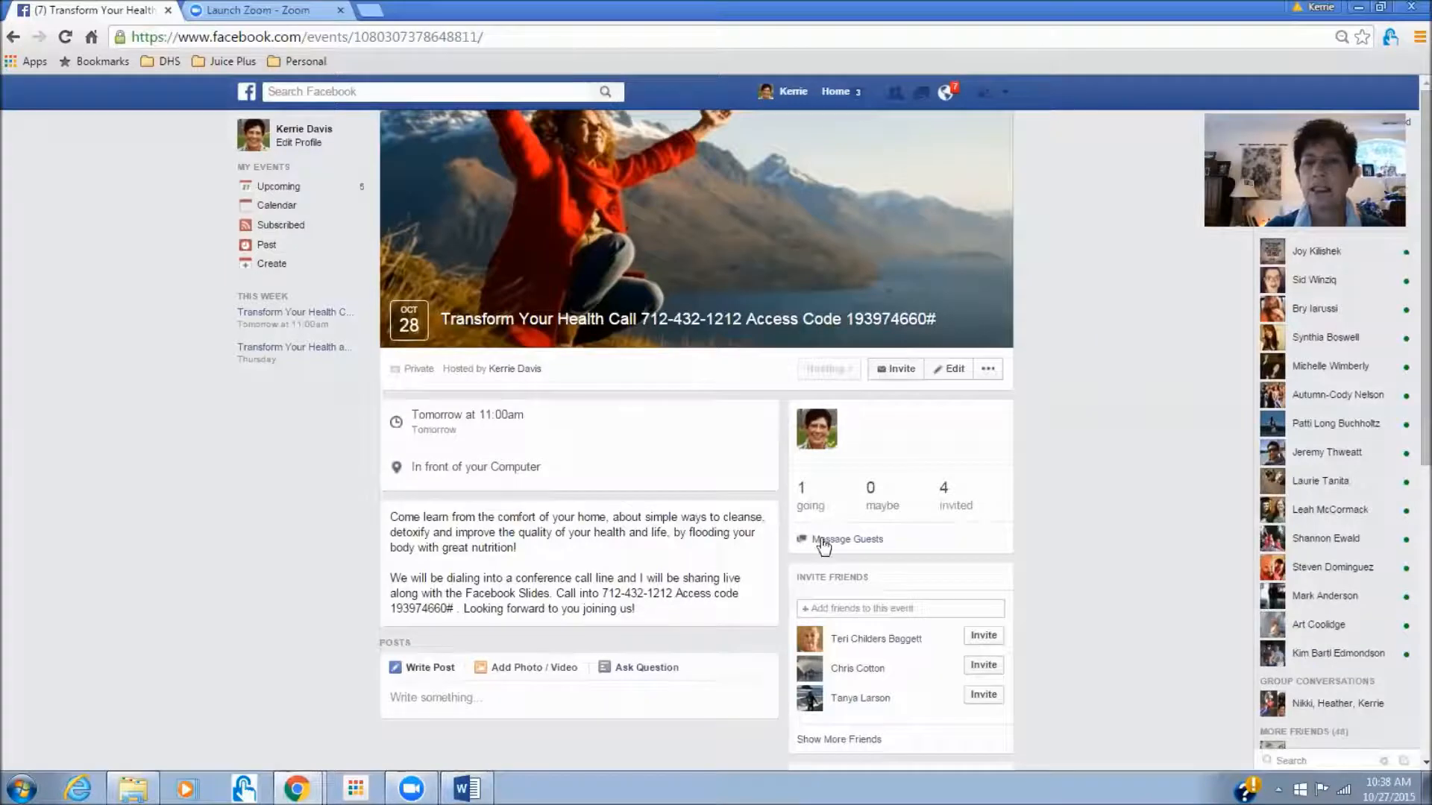
{"action": "left_click", "coordinate": [856, 536]}
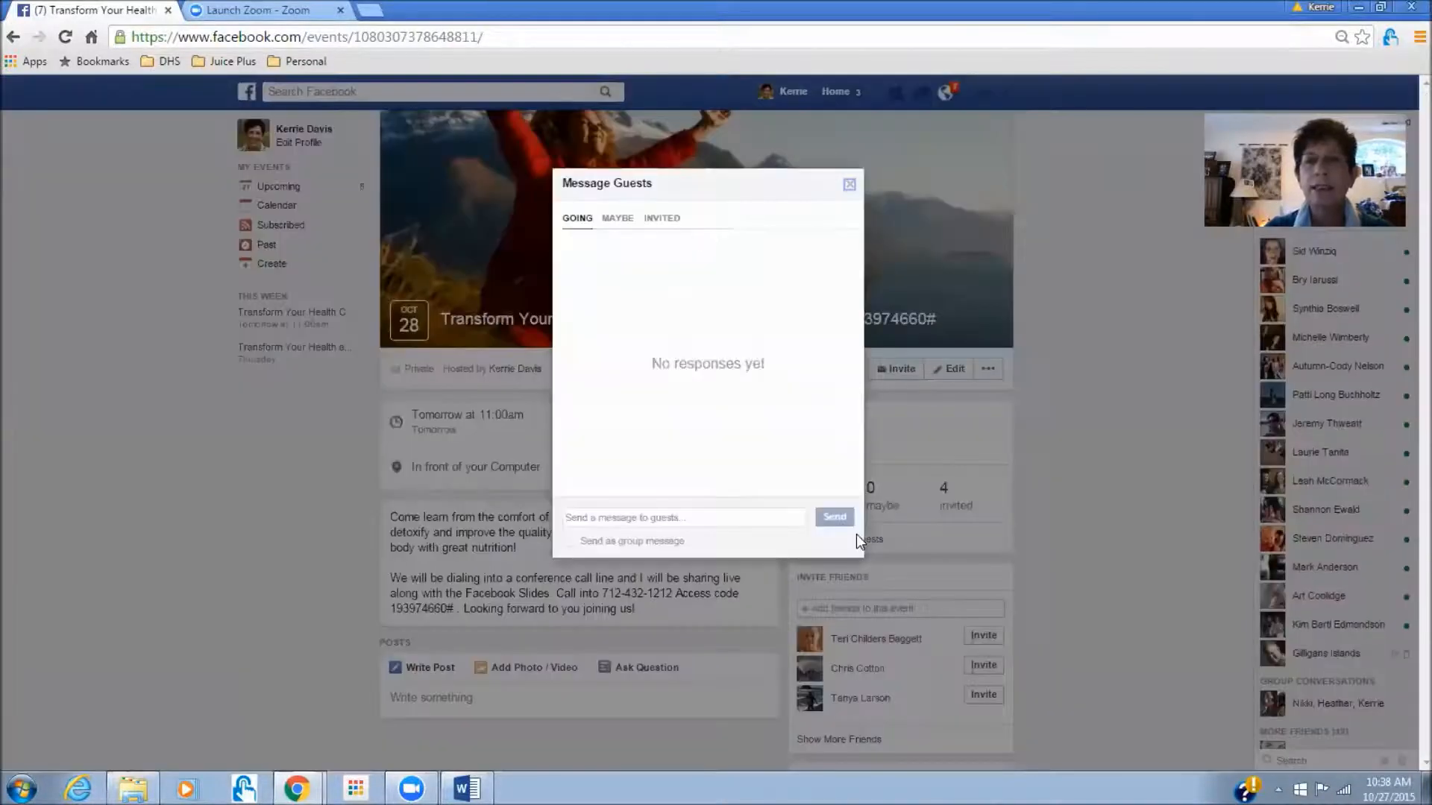
{"action": "left_click", "coordinate": [656, 222]}
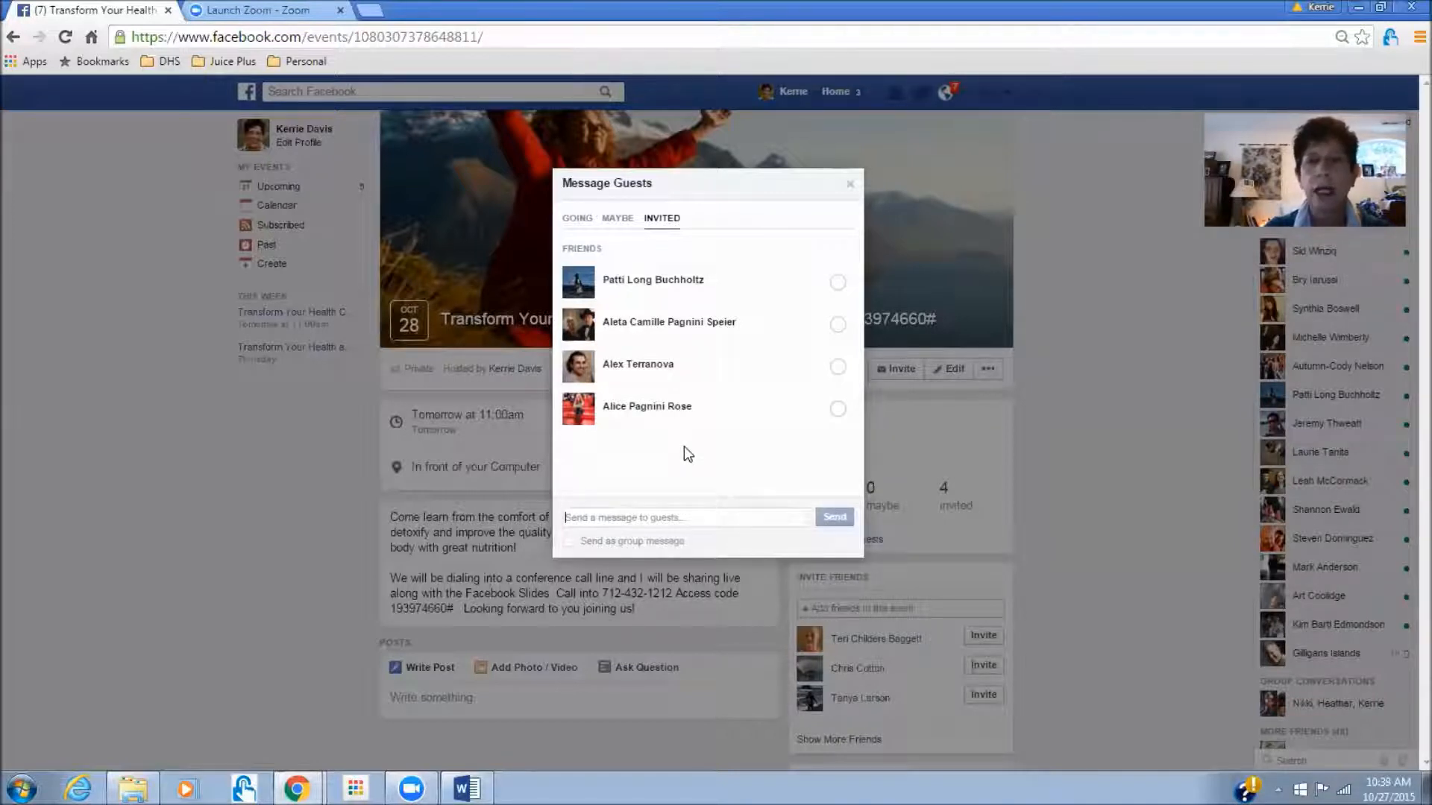
{"action": "left_click", "coordinate": [848, 188]}
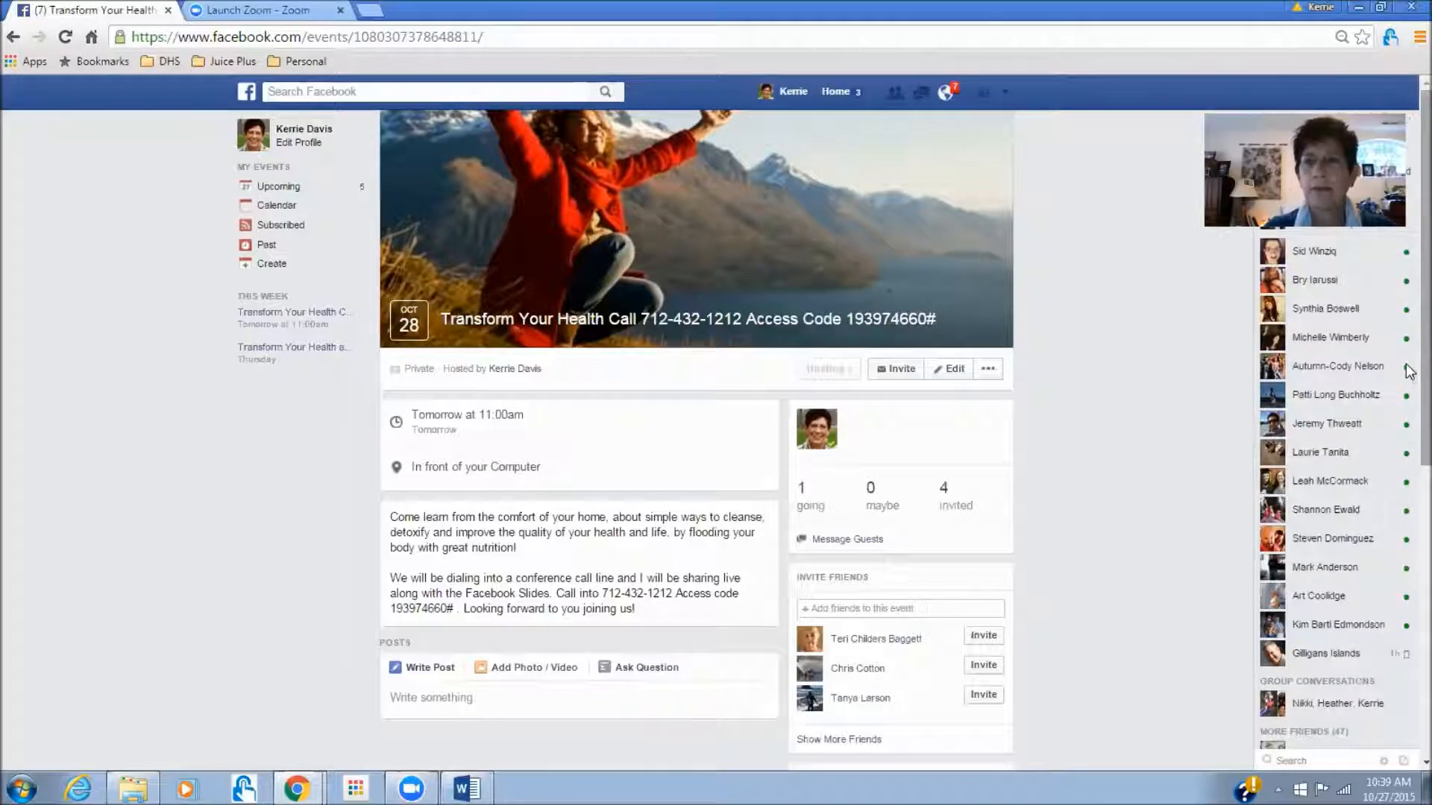
- Start a new post under Posts on the event, then switch to the Transform 30 Word document
{"action": "scroll", "coordinate": [1409, 402], "scroll_direction": "down", "scroll_amount": 2}
{"action": "scroll", "coordinate": [1409, 421], "scroll_direction": "down", "scroll_amount": 1}
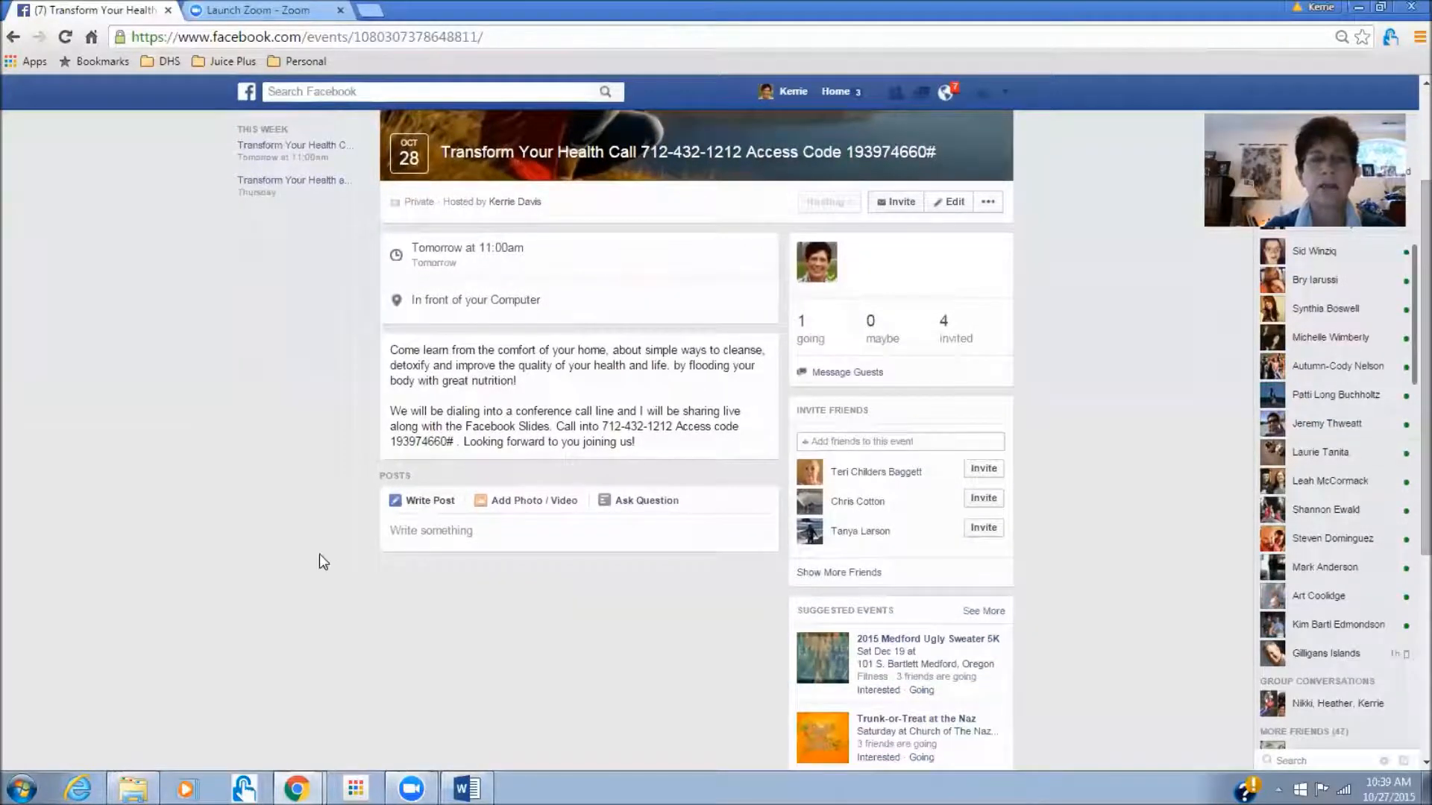
{"action": "left_click", "coordinate": [430, 530]}
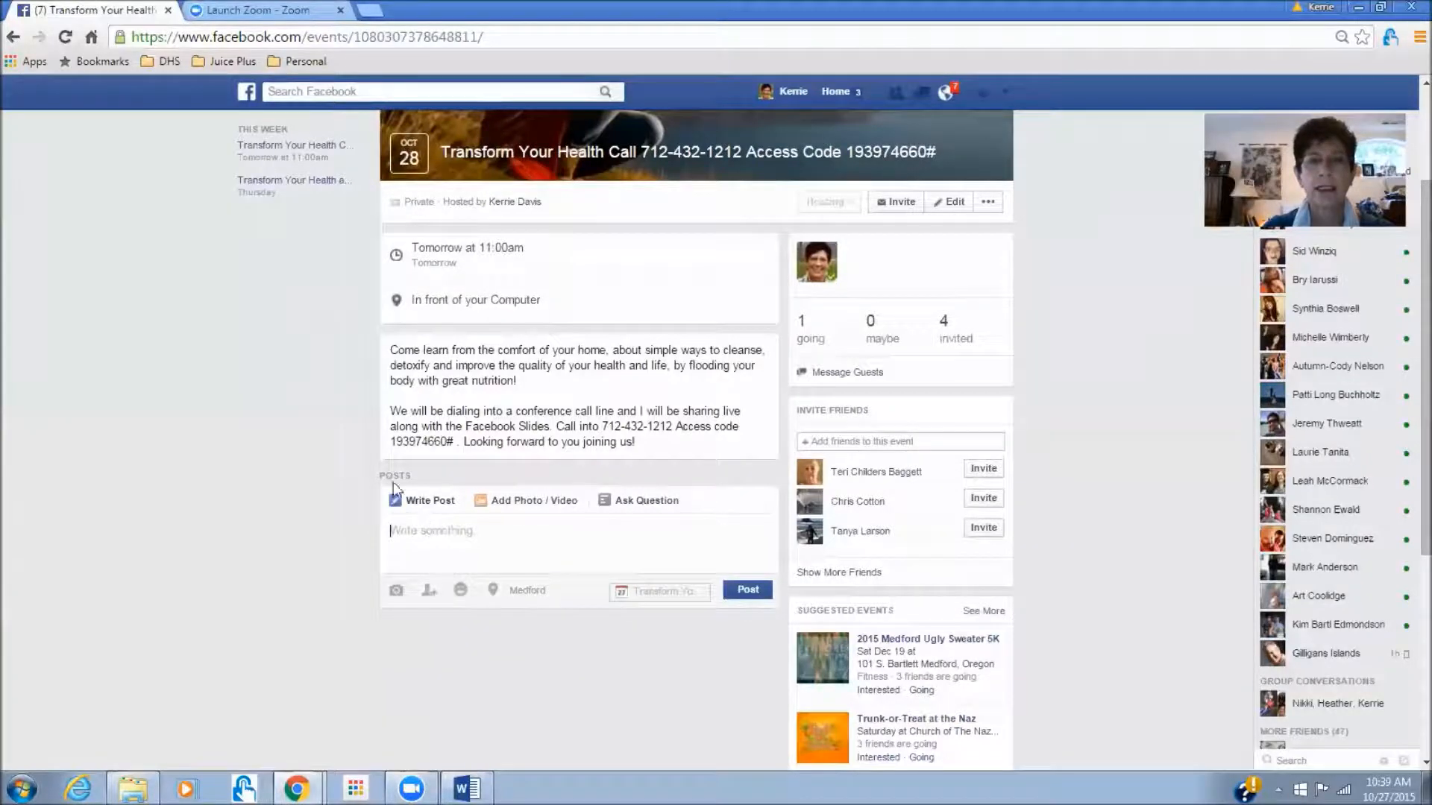
{"action": "key", "text": "alt+Tab"}
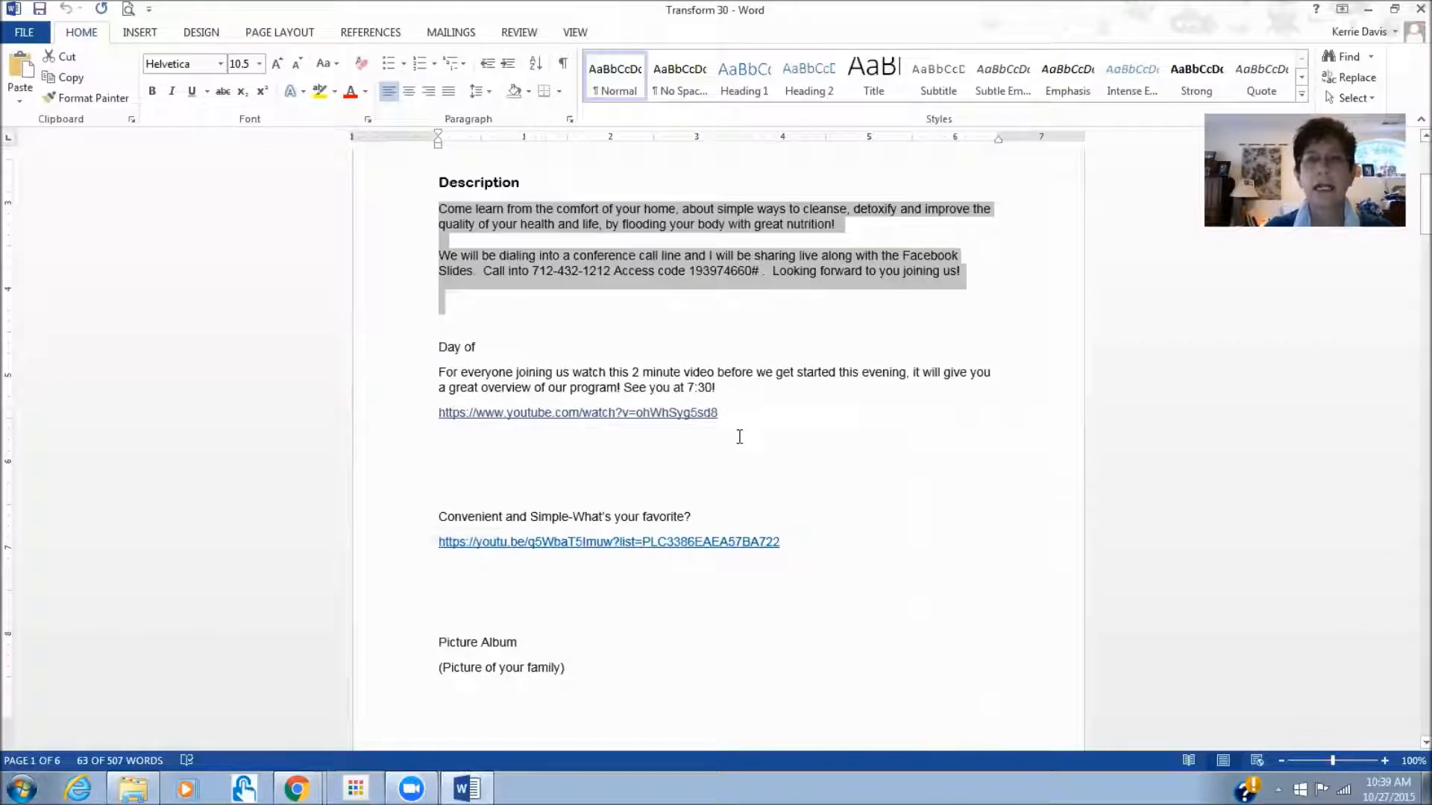
- Copy the YouTube link under Day of in Word and return to the Facebook post box
{"action": "left_click_drag", "start_coordinate": [725, 414], "coordinate": [427, 423]}
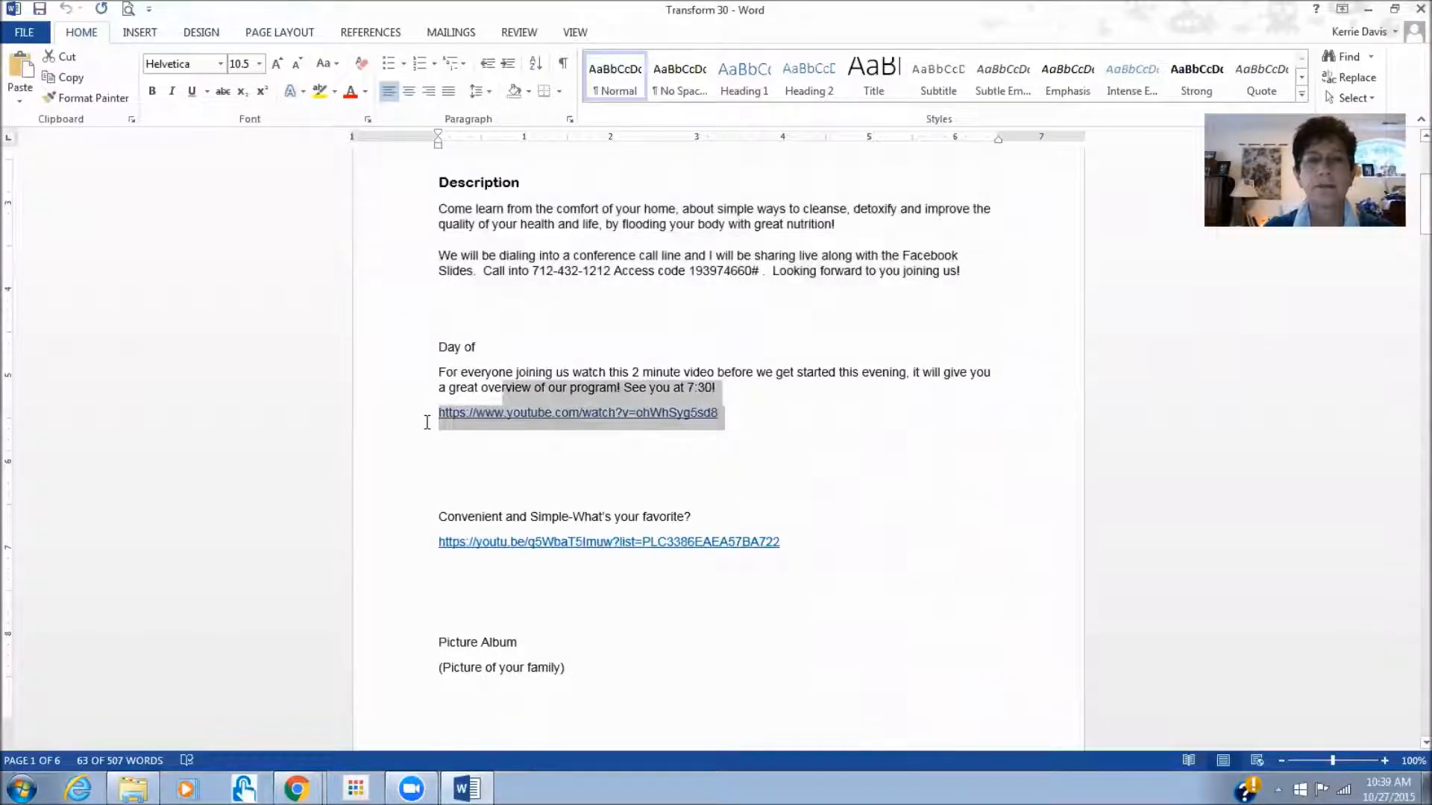
{"action": "right_click", "coordinate": [483, 418]}
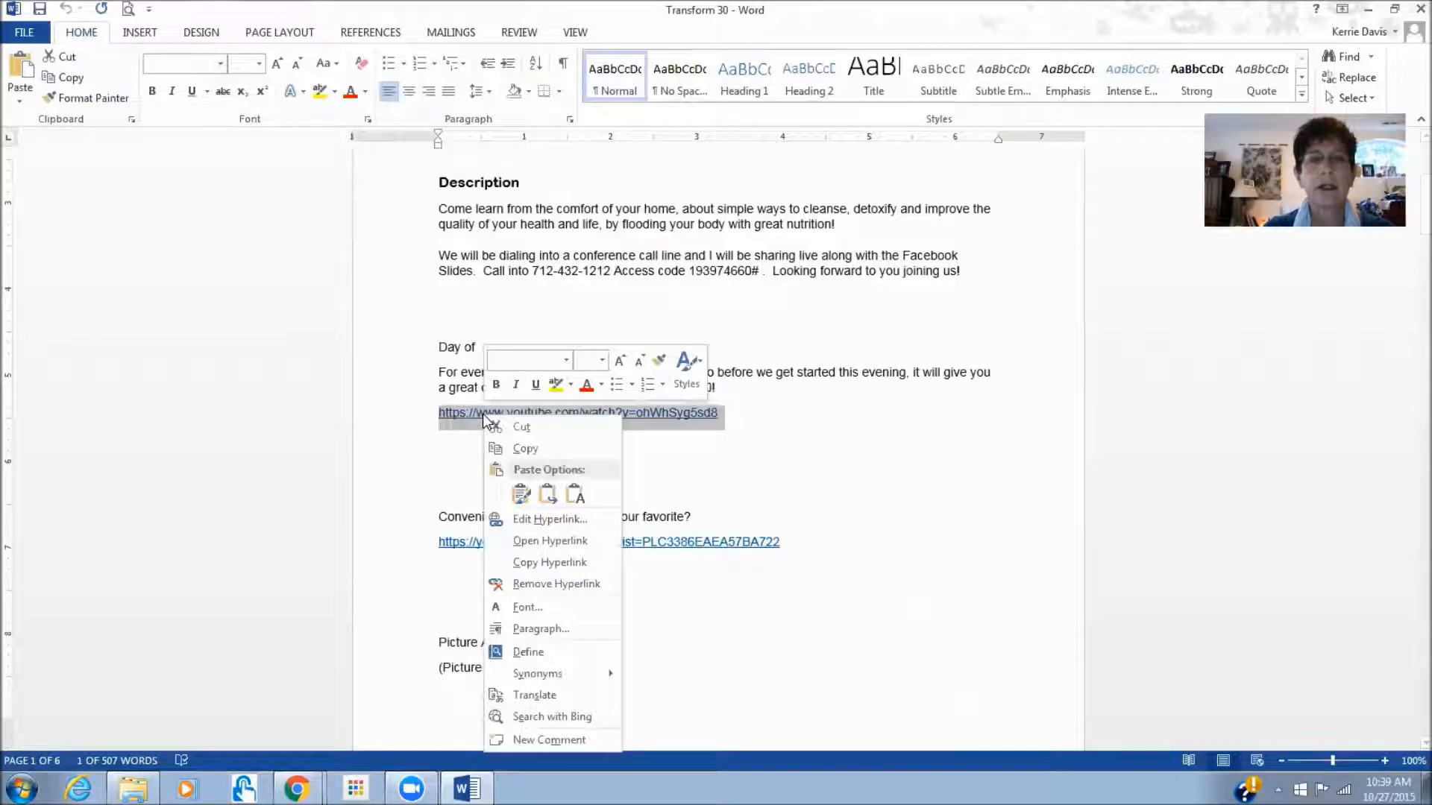
{"action": "left_click", "coordinate": [529, 447]}
{"action": "key", "text": "alt+Tab"}
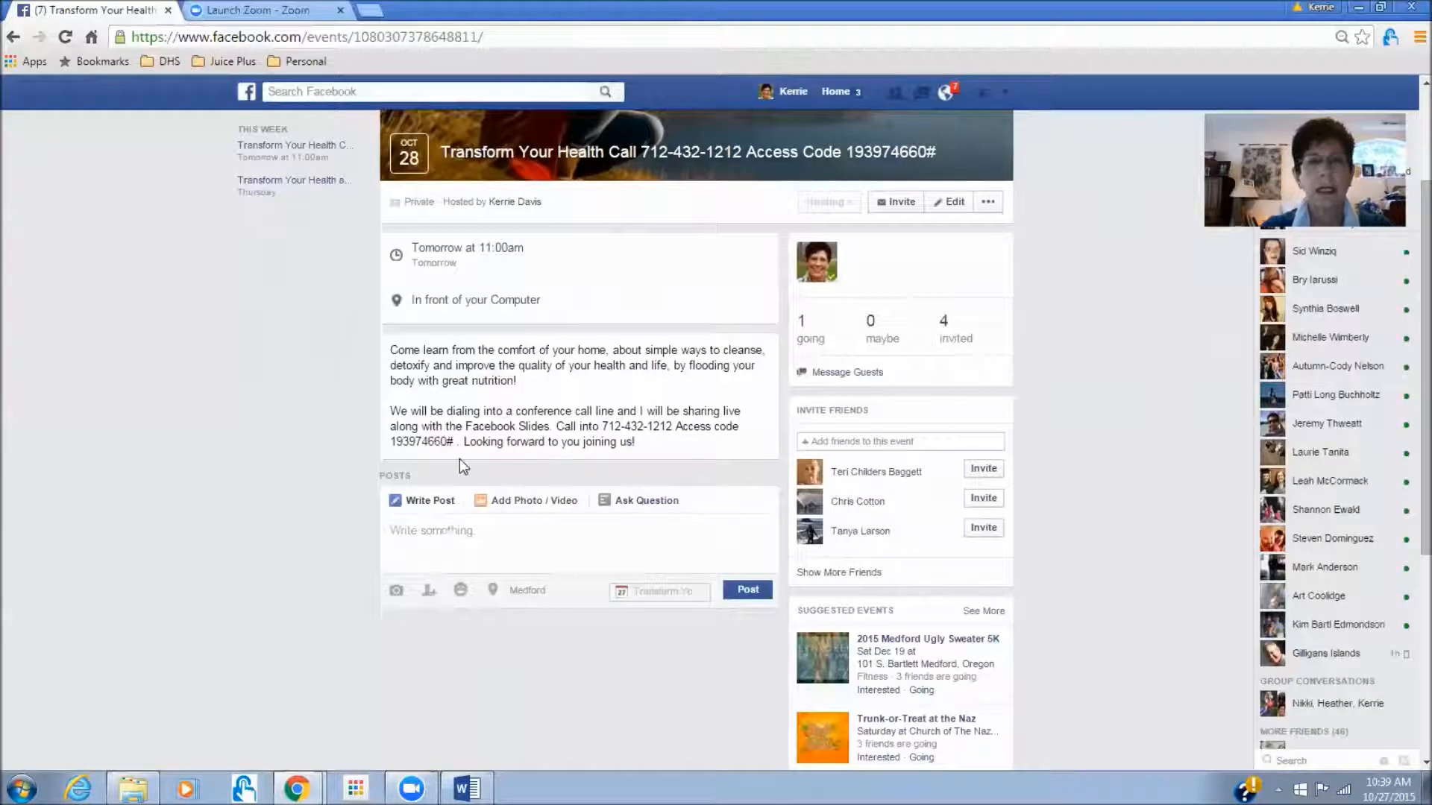
{"action": "left_click", "coordinate": [398, 537]}
- Paste the YouTube link into the post, then delete the URL text while keeping the video preview
{"action": "right_click", "coordinate": [399, 537]}
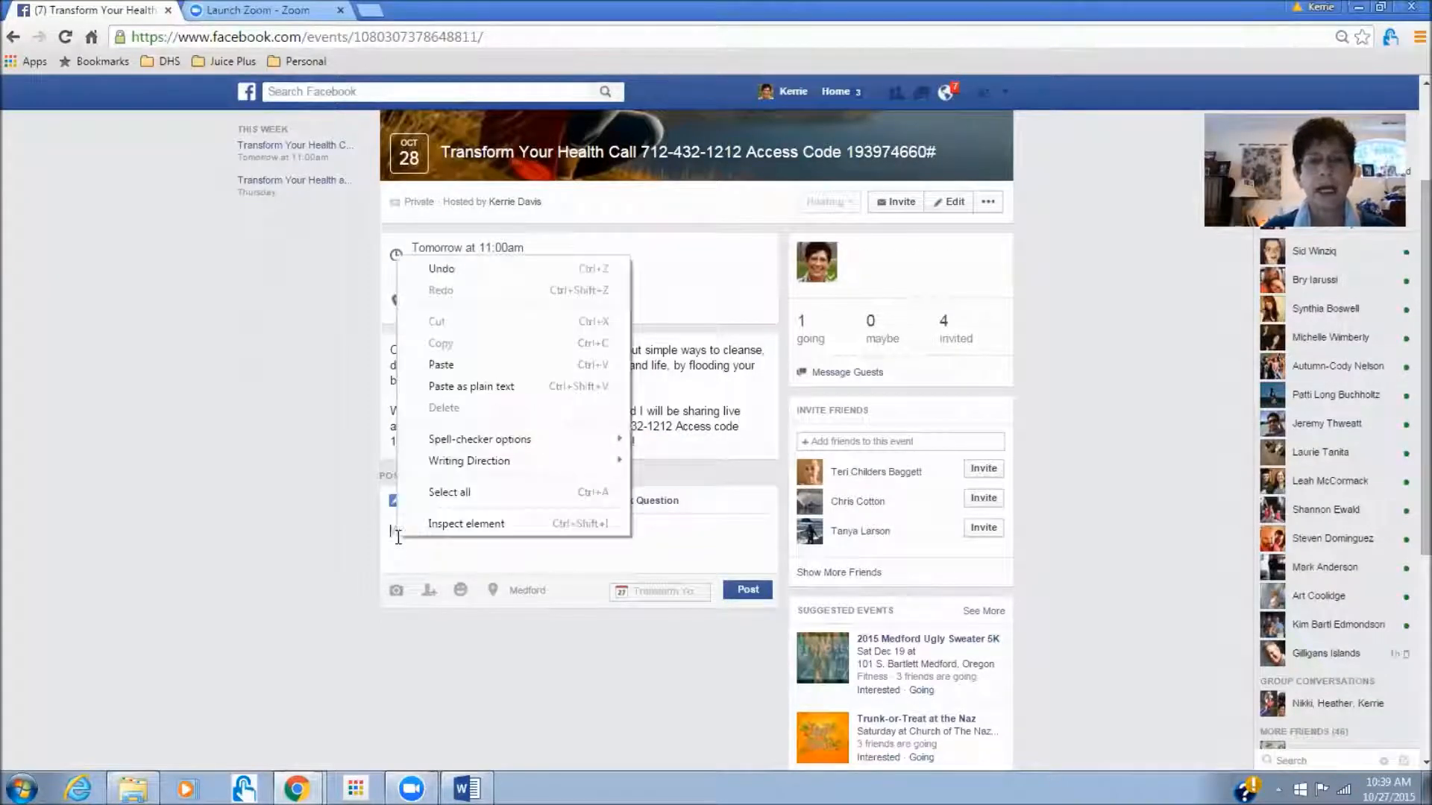
{"action": "left_click", "coordinate": [436, 366]}
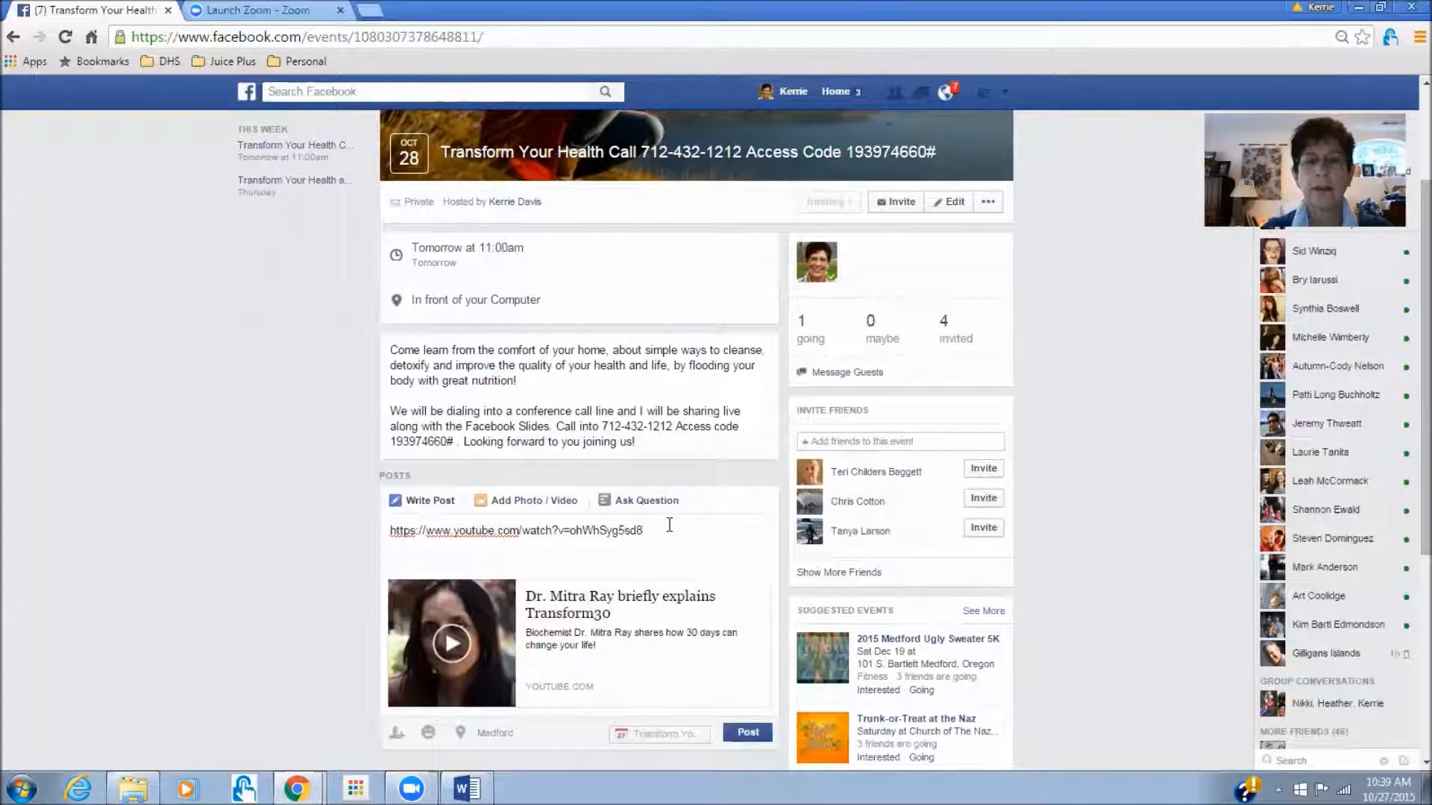
{"action": "left_click_drag", "start_coordinate": [669, 525], "coordinate": [353, 530]}
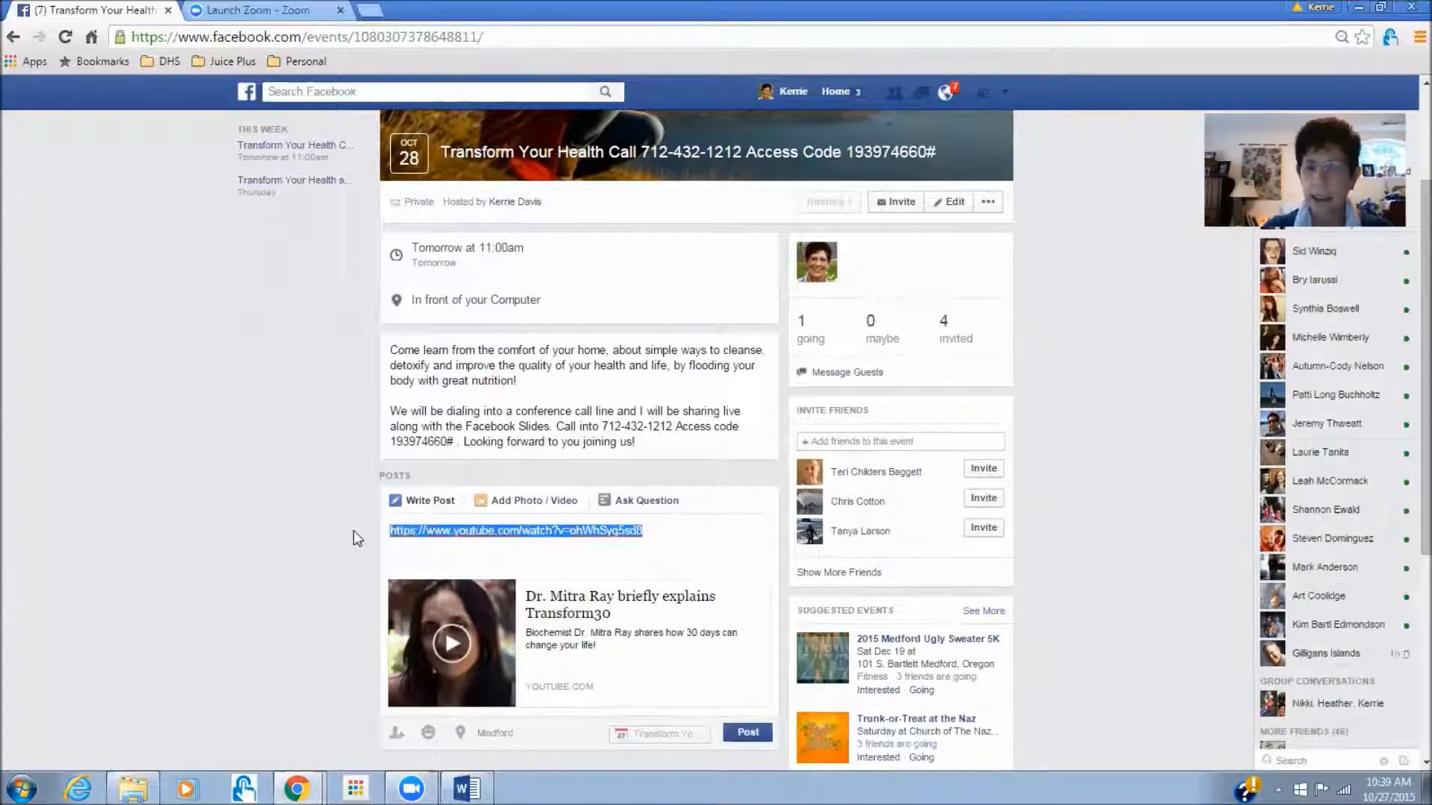
{"action": "key", "text": "BackSpace"}
- Copy the 'For everyone joining us' paragraph from Word and paste it into the post
{"action": "key", "text": "alt+Tab"}
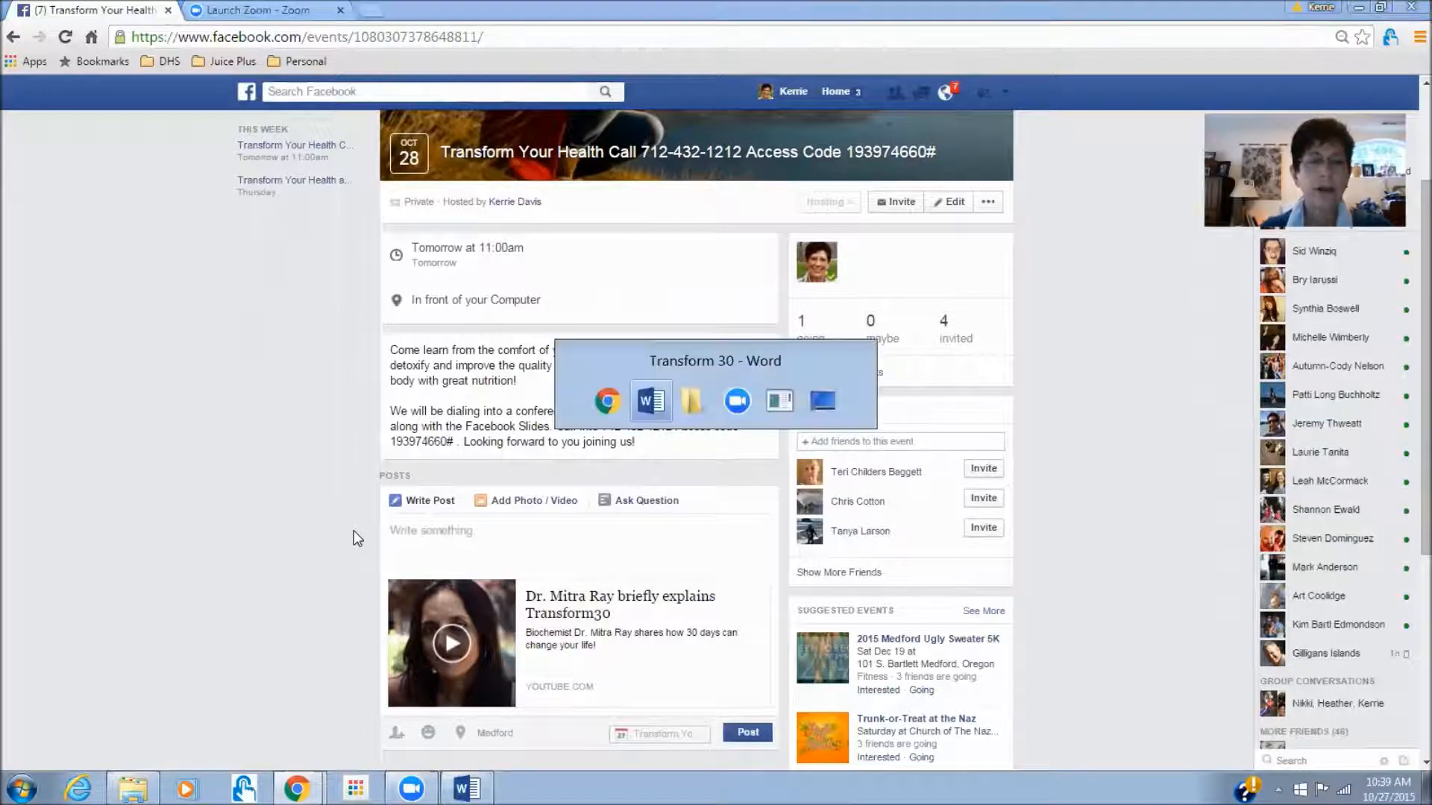
{"action": "left_click_drag", "start_coordinate": [439, 372], "coordinate": [757, 386]}
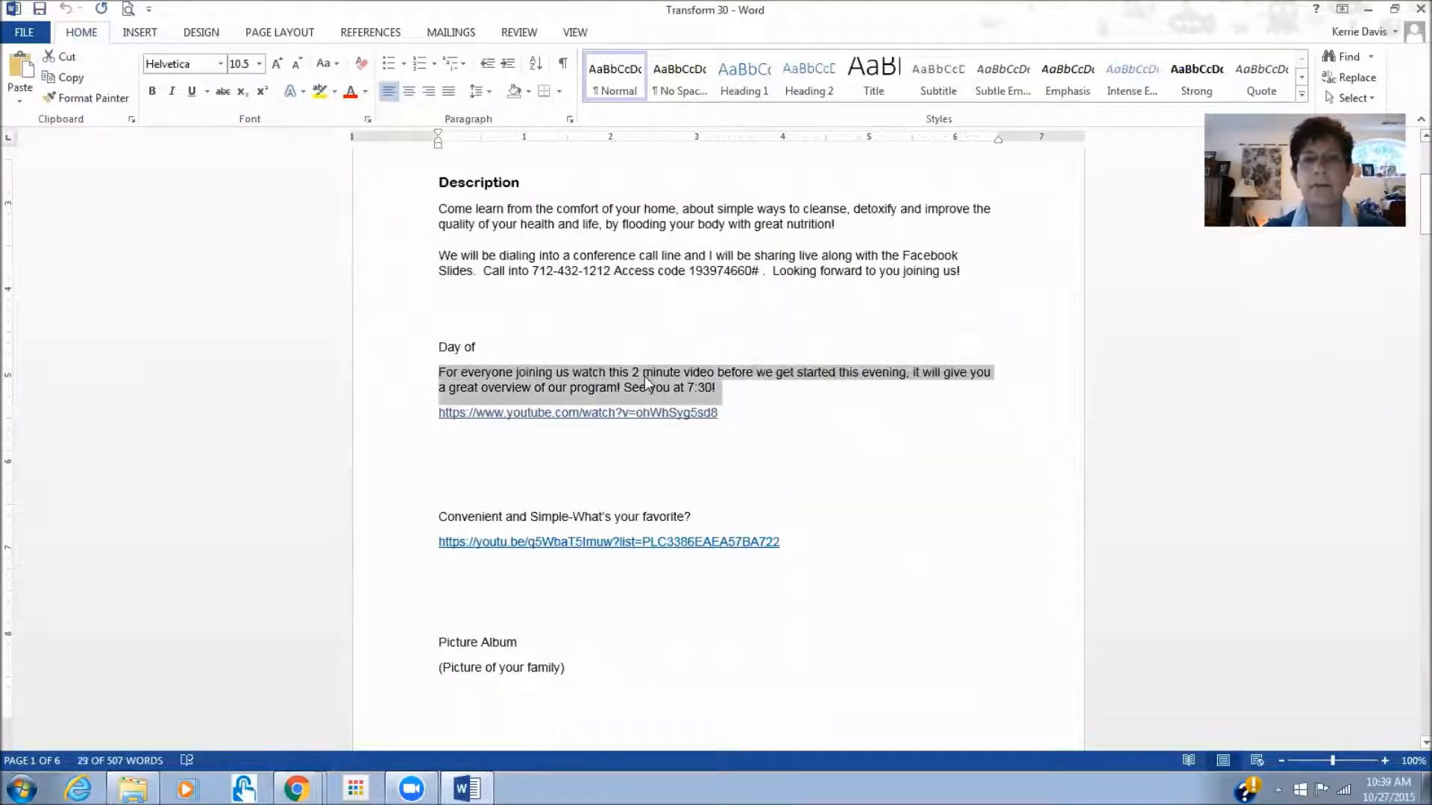
{"action": "right_click", "coordinate": [646, 378]}
{"action": "left_click", "coordinate": [686, 413]}
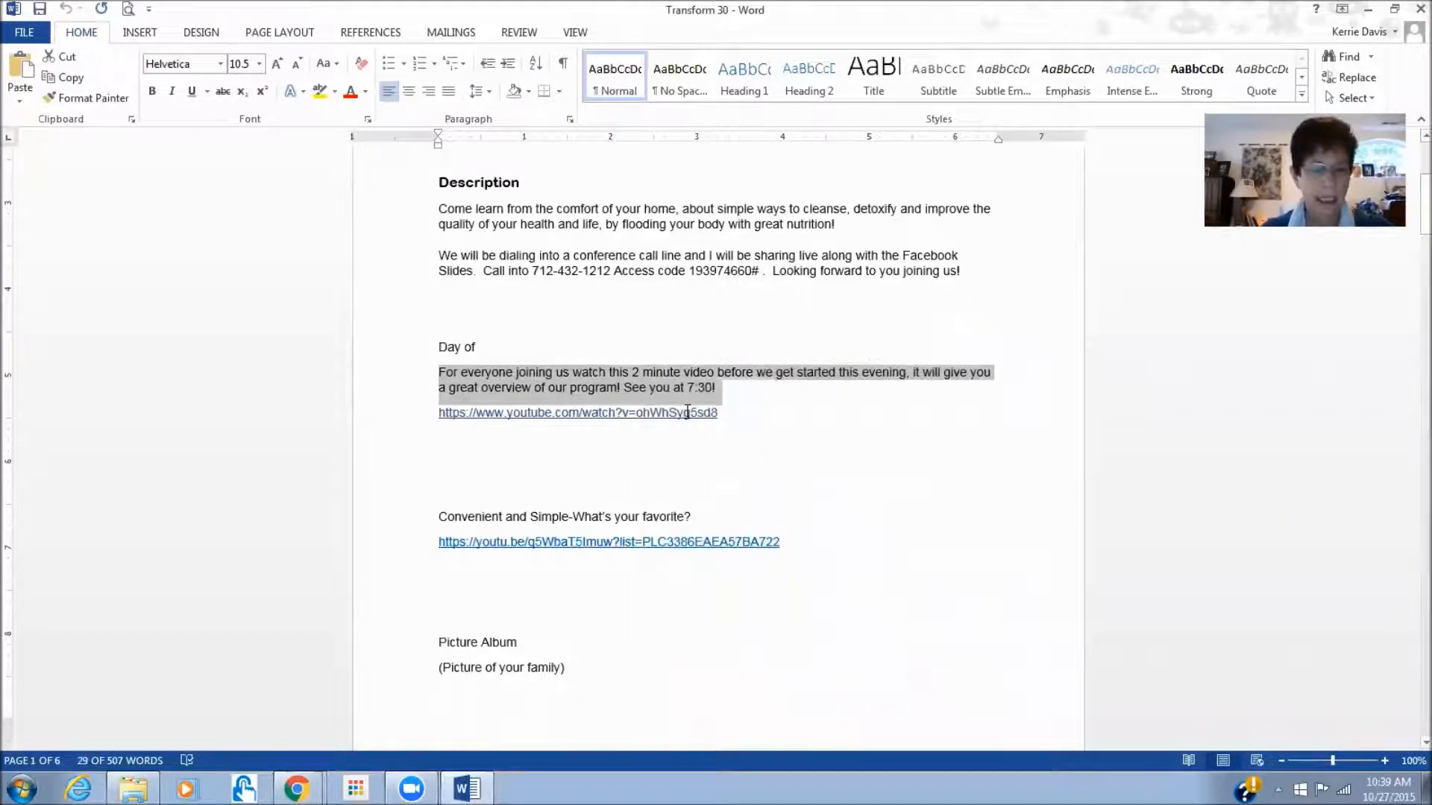
{"action": "key", "text": "alt+Tab"}
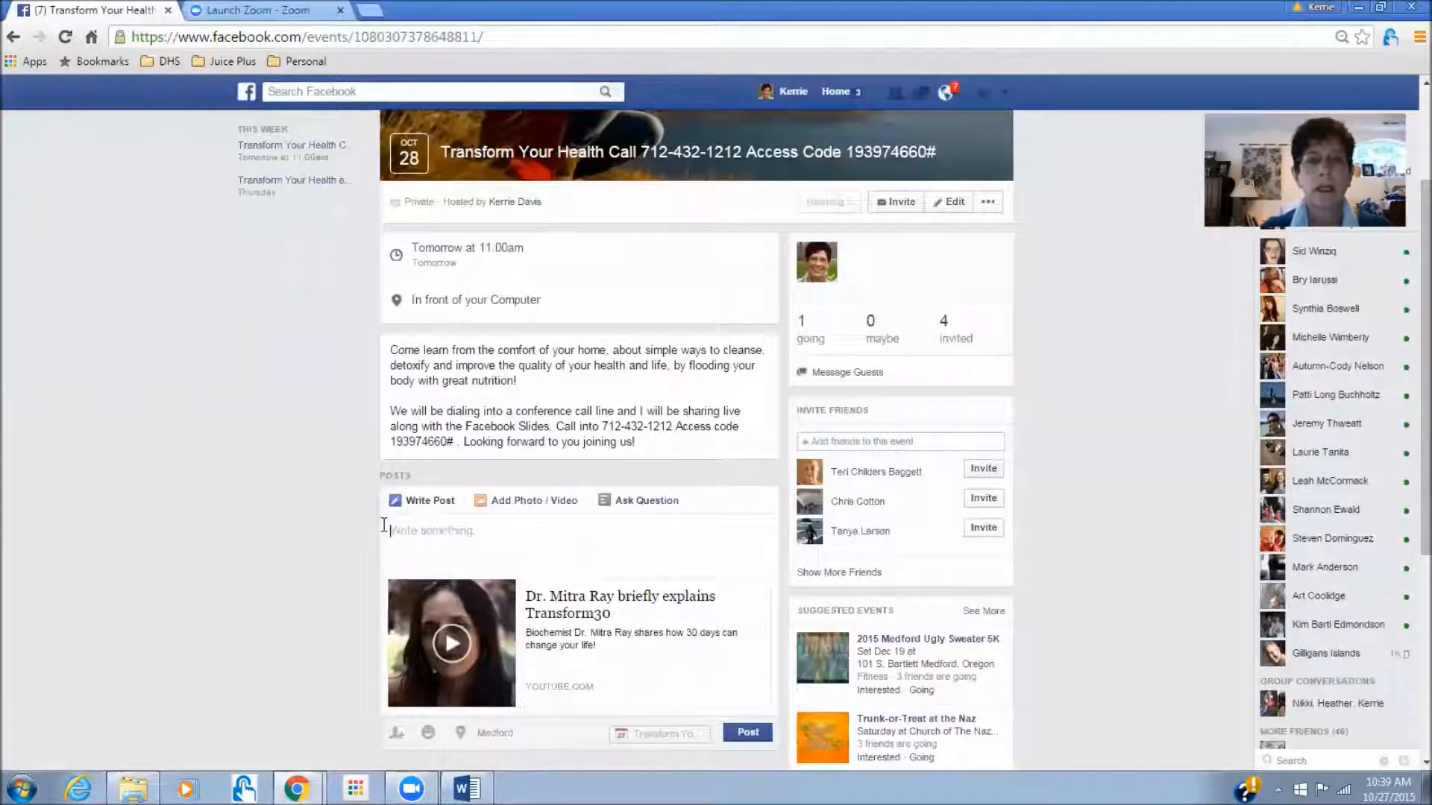
{"action": "right_click", "coordinate": [387, 528]}
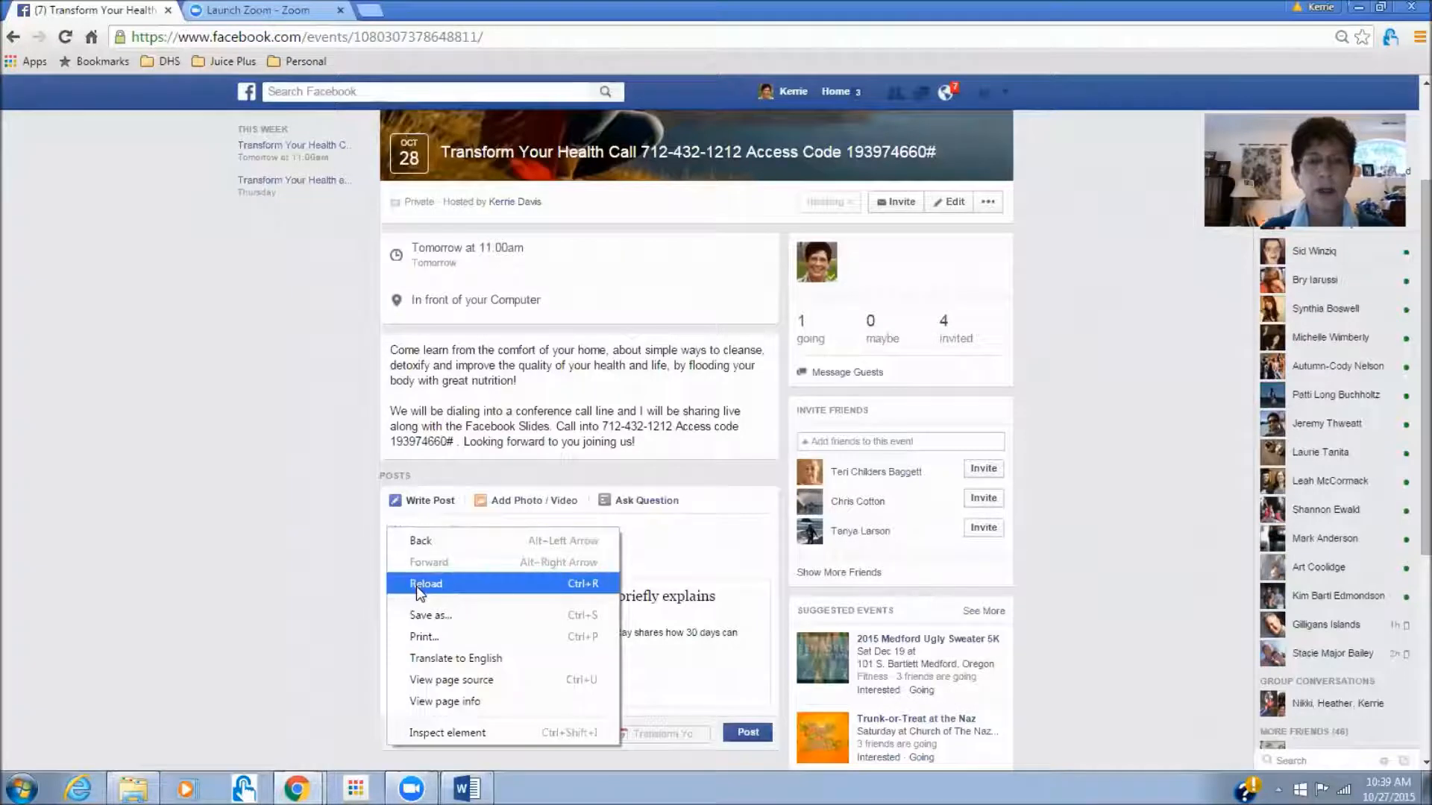
{"action": "left_click", "coordinate": [415, 512]}
{"action": "left_click", "coordinate": [405, 528]}
{"action": "right_click", "coordinate": [405, 528]}
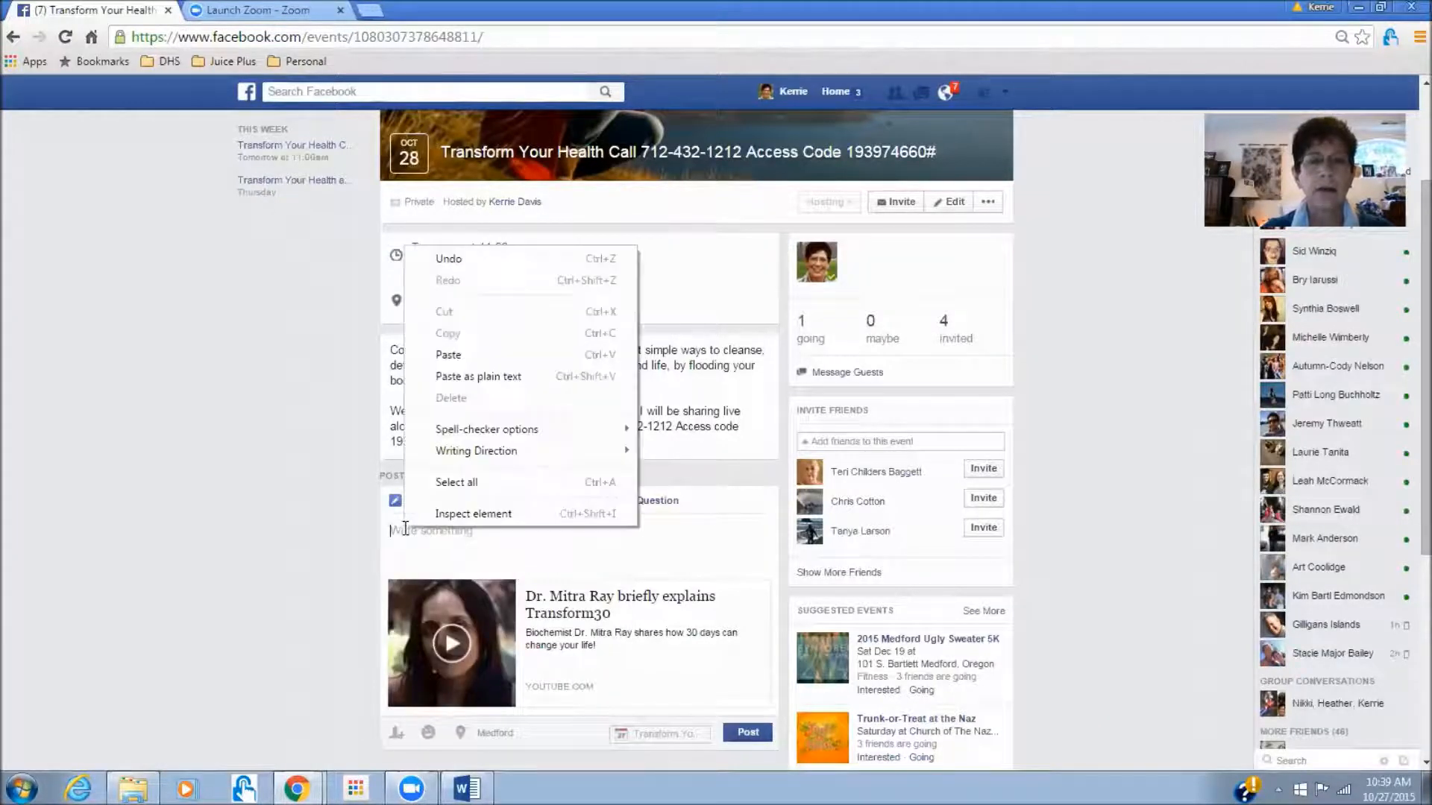
{"action": "left_click", "coordinate": [482, 352]}
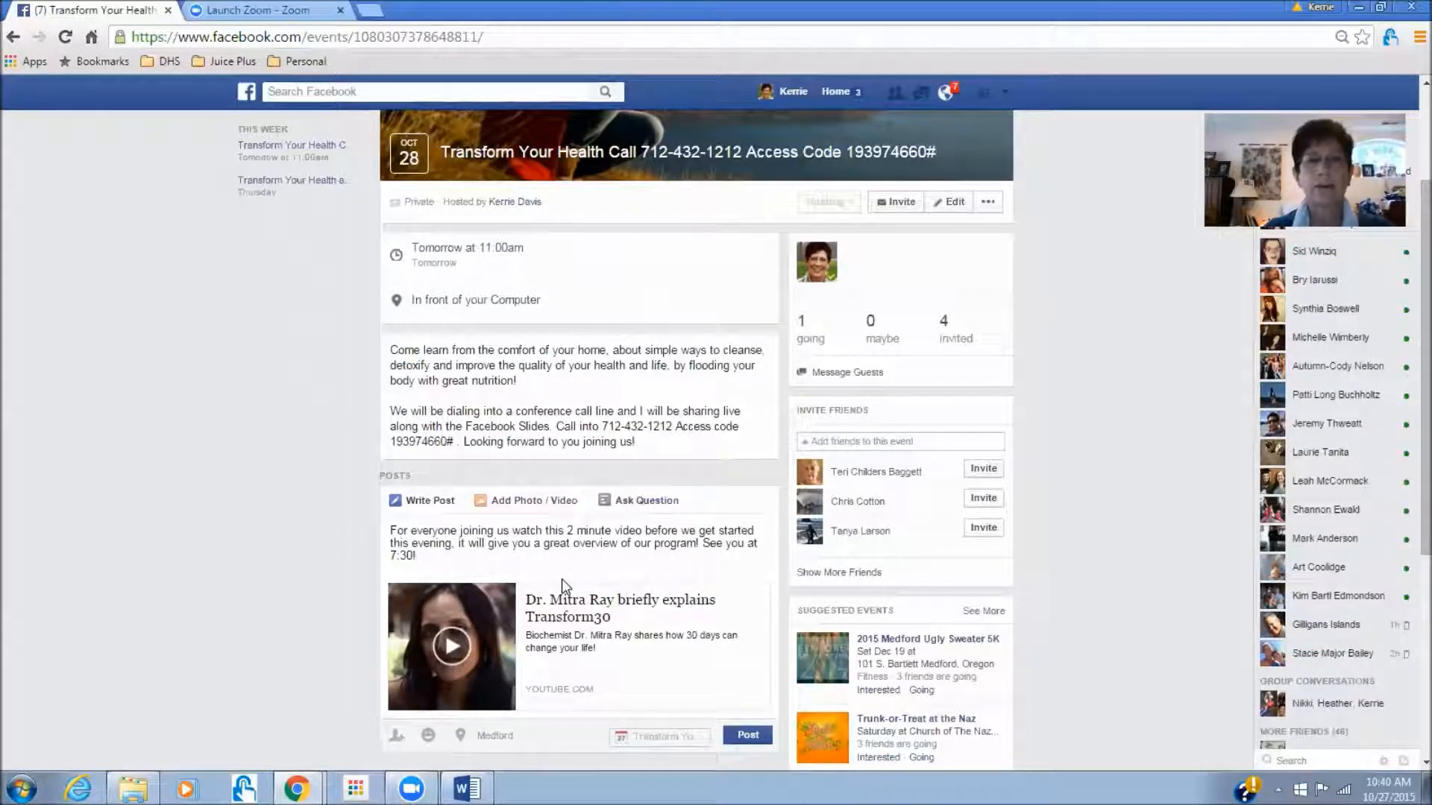
- Change the meeting time from 7:30! to 11:00 and publish the post
{"action": "key", "text": "BackSpace"}
{"action": "key", "text": "BackSpace"}
{"action": "key", "text": "BackSpace"}
{"action": "key", "text": "BackSpace"}
{"action": "key", "text": "BackSpace"}
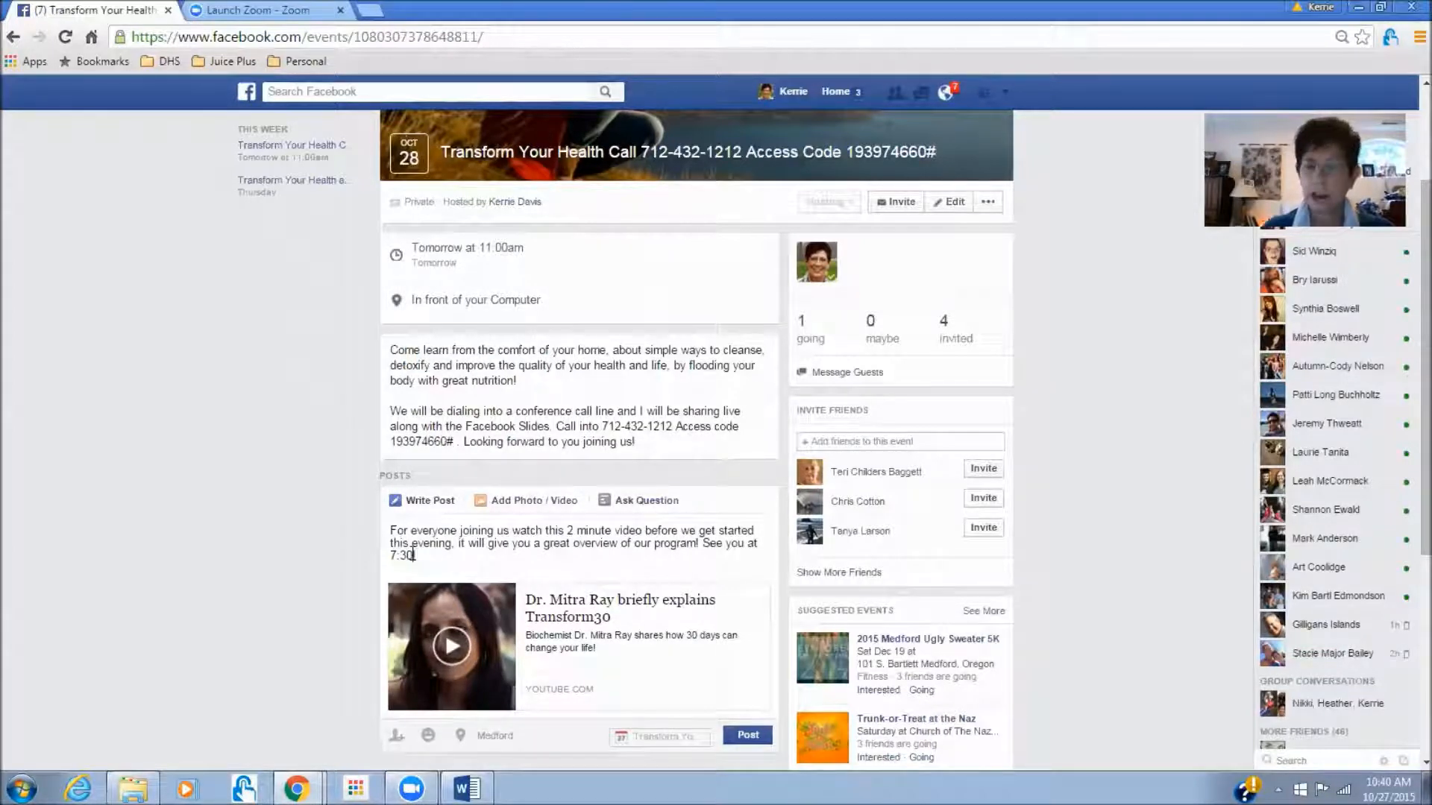
{"action": "type", "text": "11:00!"}
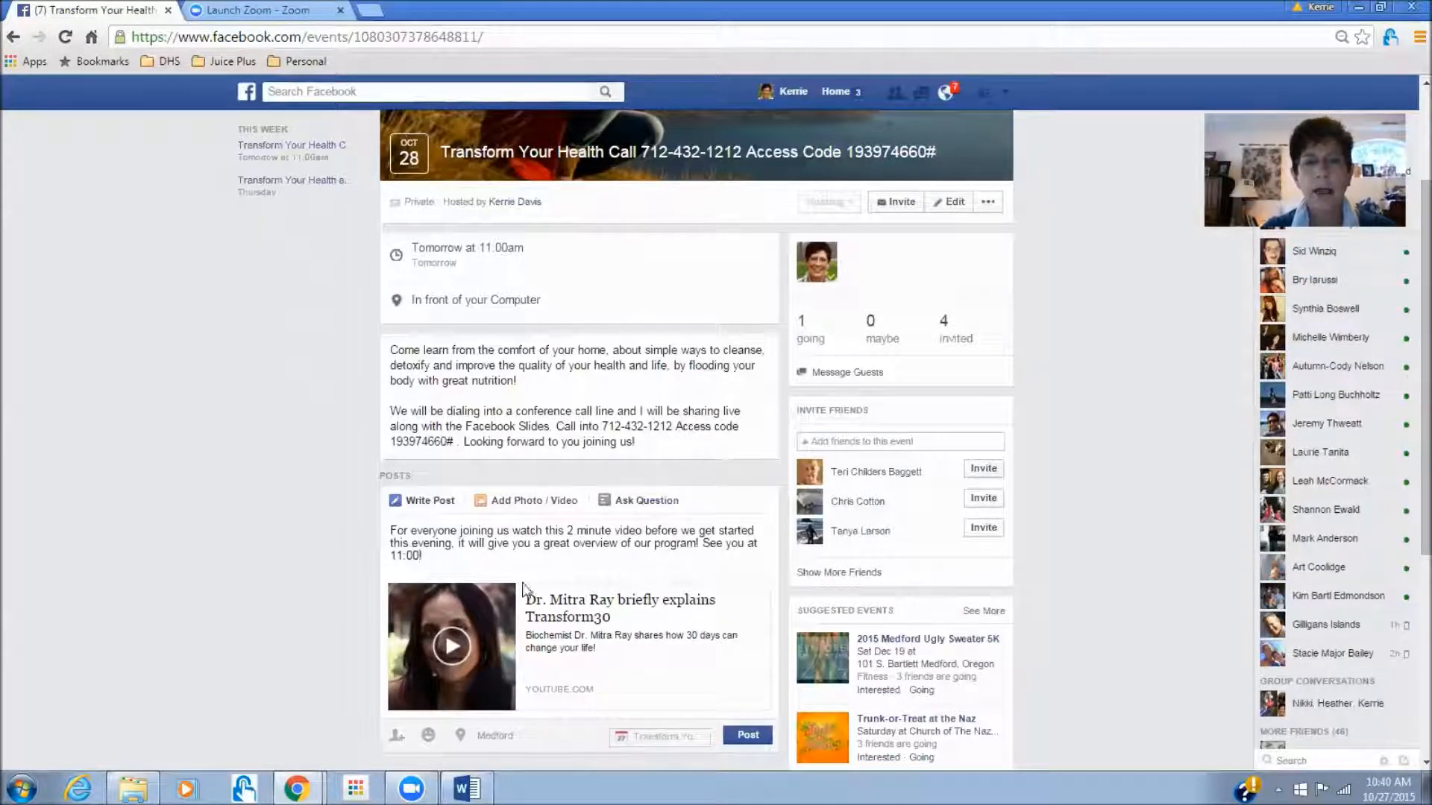
{"action": "key", "text": "BackSpace"}
{"action": "left_click", "coordinate": [747, 734]}
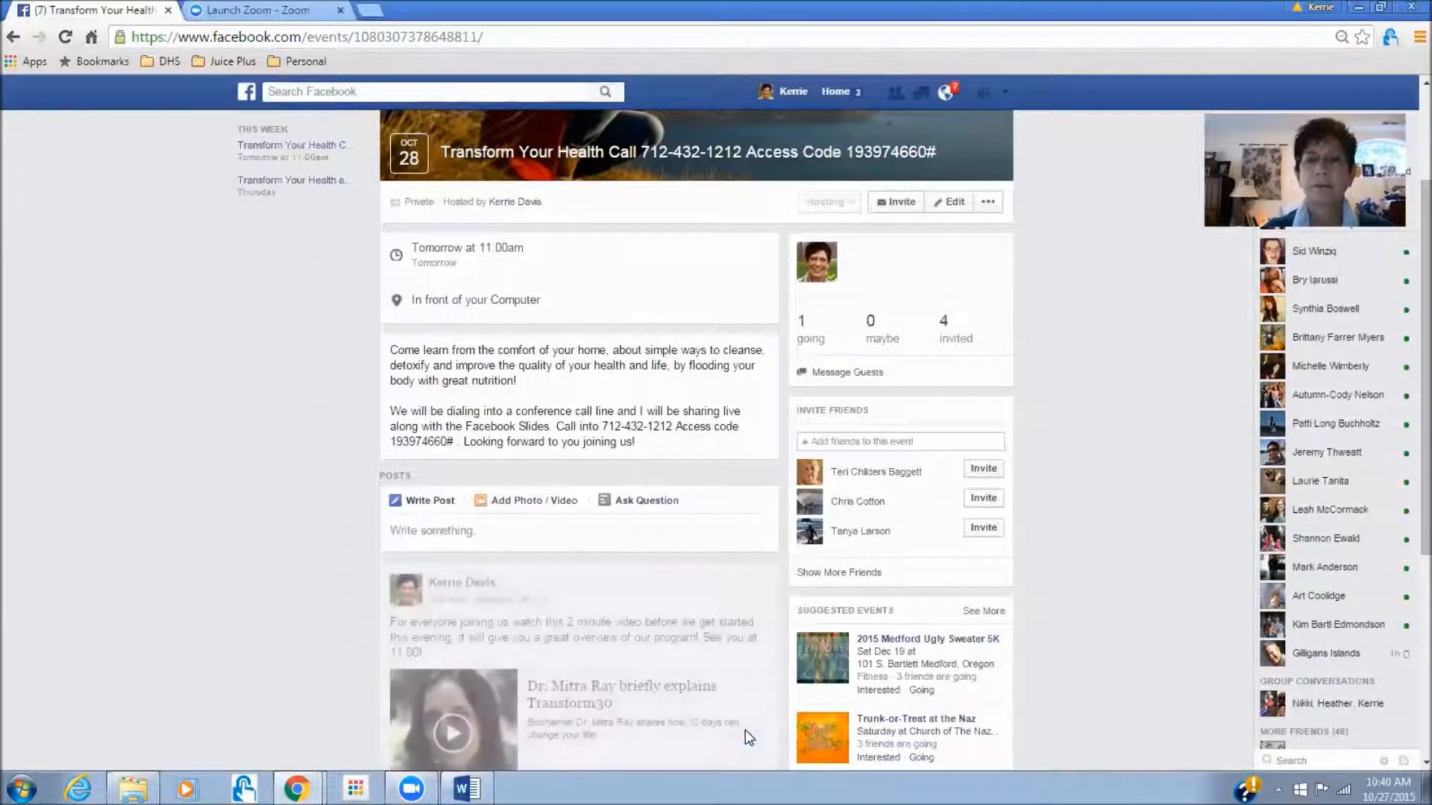
{"action": "left_click", "coordinate": [766, 582]}
- Pin the Transform30 video post to the event and begin an Add Photo/Video post
{"action": "left_click", "coordinate": [624, 647]}
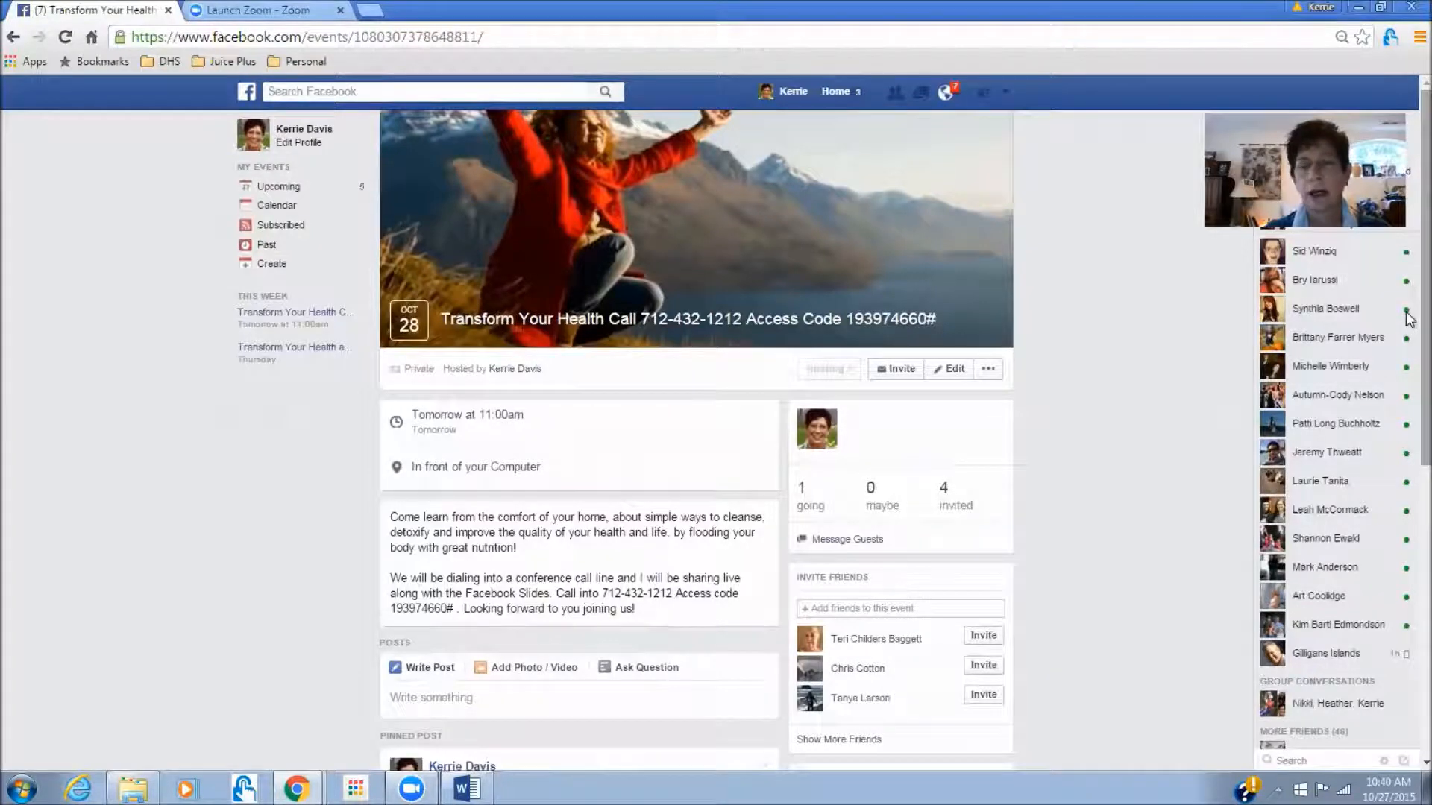
{"action": "scroll", "coordinate": [491, 512], "scroll_direction": "down", "scroll_amount": 3}
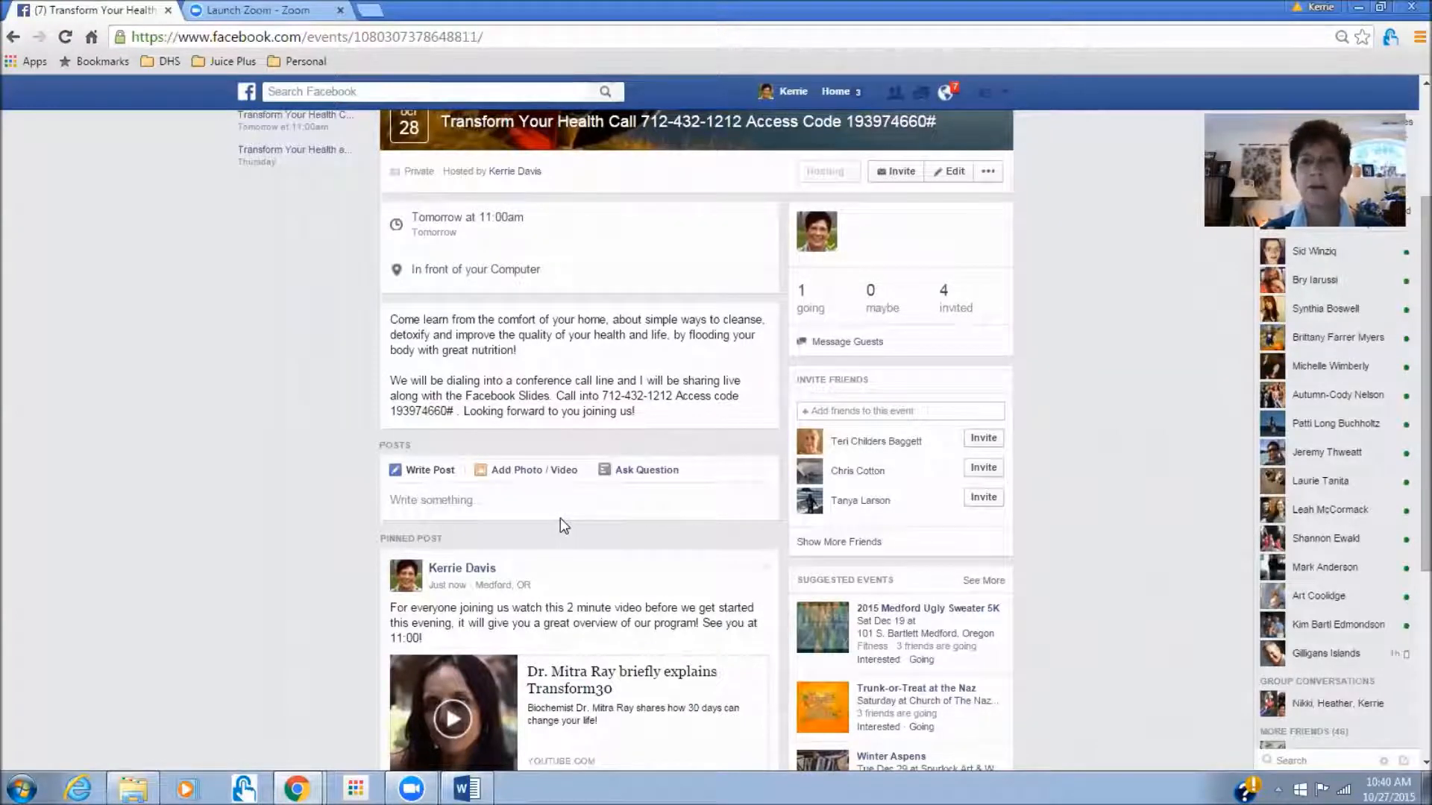
{"action": "left_click", "coordinate": [528, 473]}
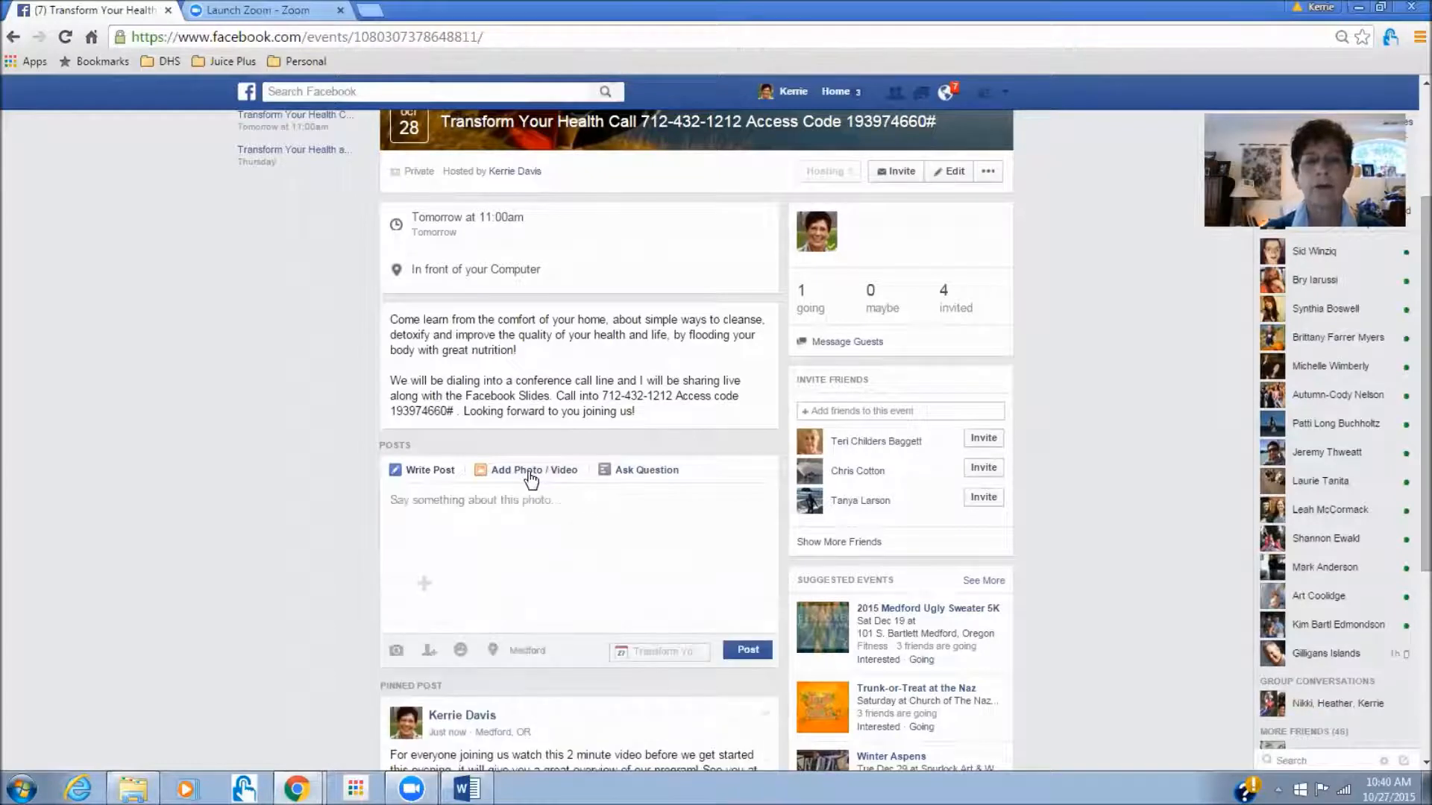
- Attach the images Post 1 Family through Post 17 from the Transform 30 folder
{"action": "left_click", "coordinate": [425, 587]}
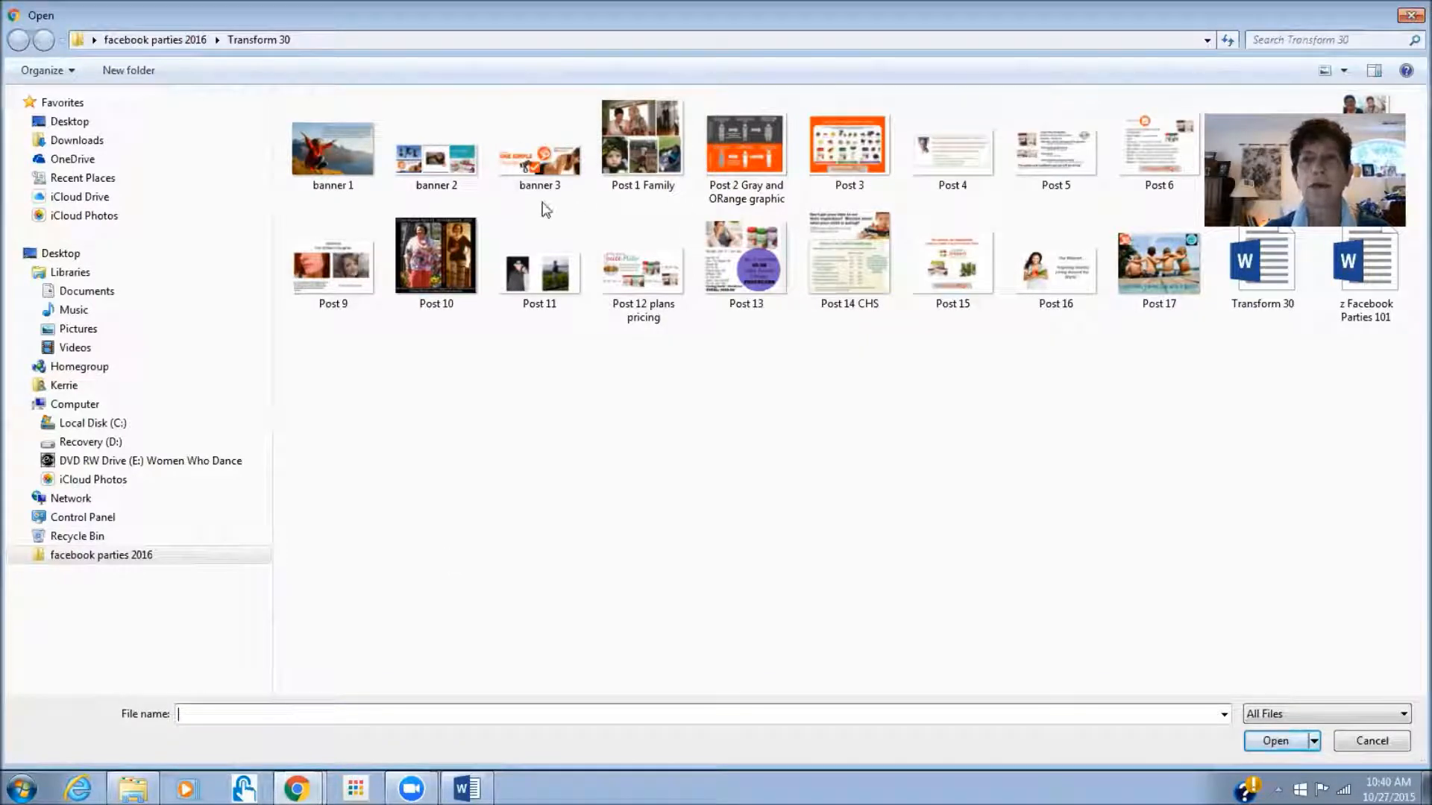
{"action": "left_click", "coordinate": [645, 142]}
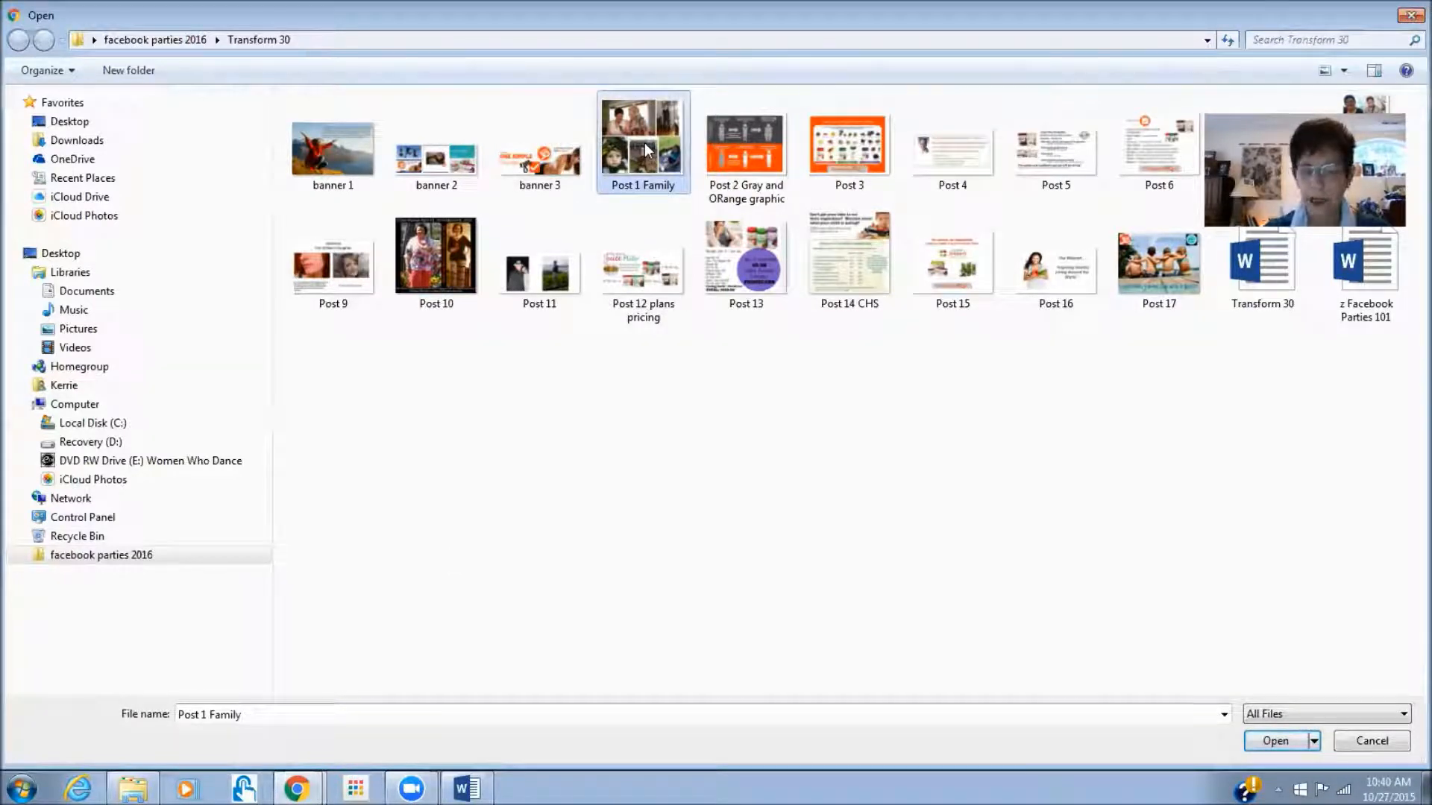
{"action": "key", "text": "shift+Down"}
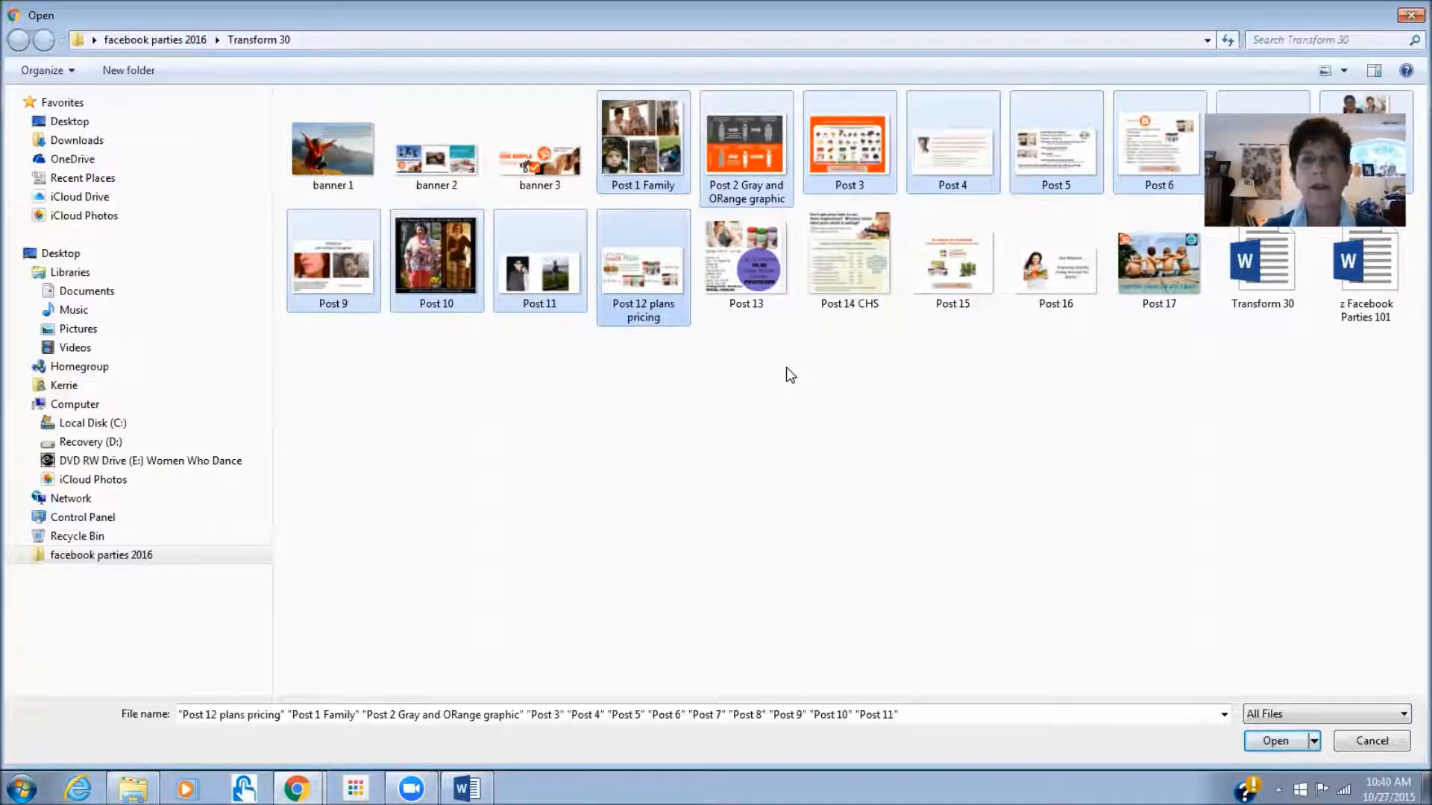
{"action": "key", "text": "shift+Right"}
{"action": "key", "text": "shift+Right"}
{"action": "key", "text": "shift+Right"}
{"action": "key", "text": "shift+Right"}
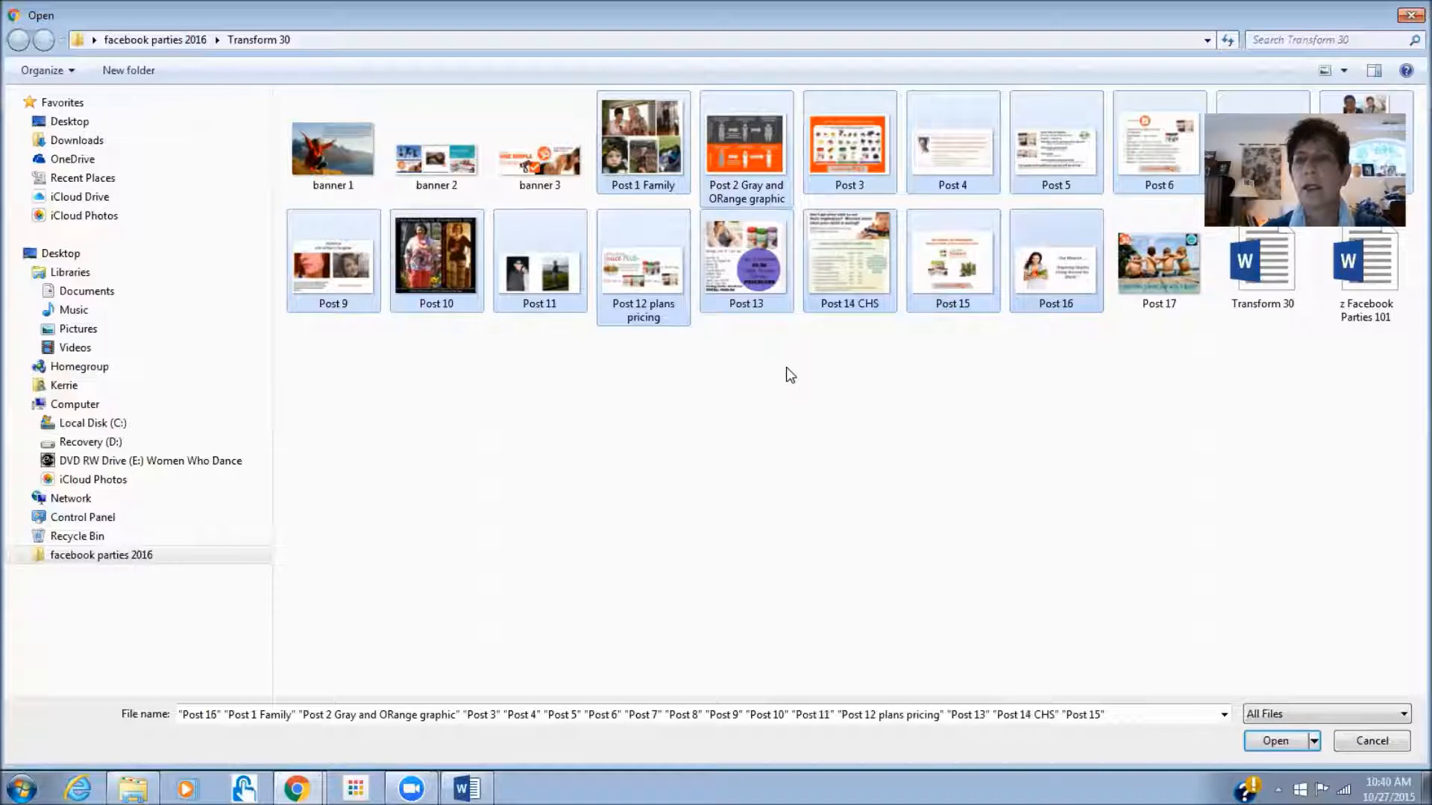
{"action": "key", "text": "shift+Right"}
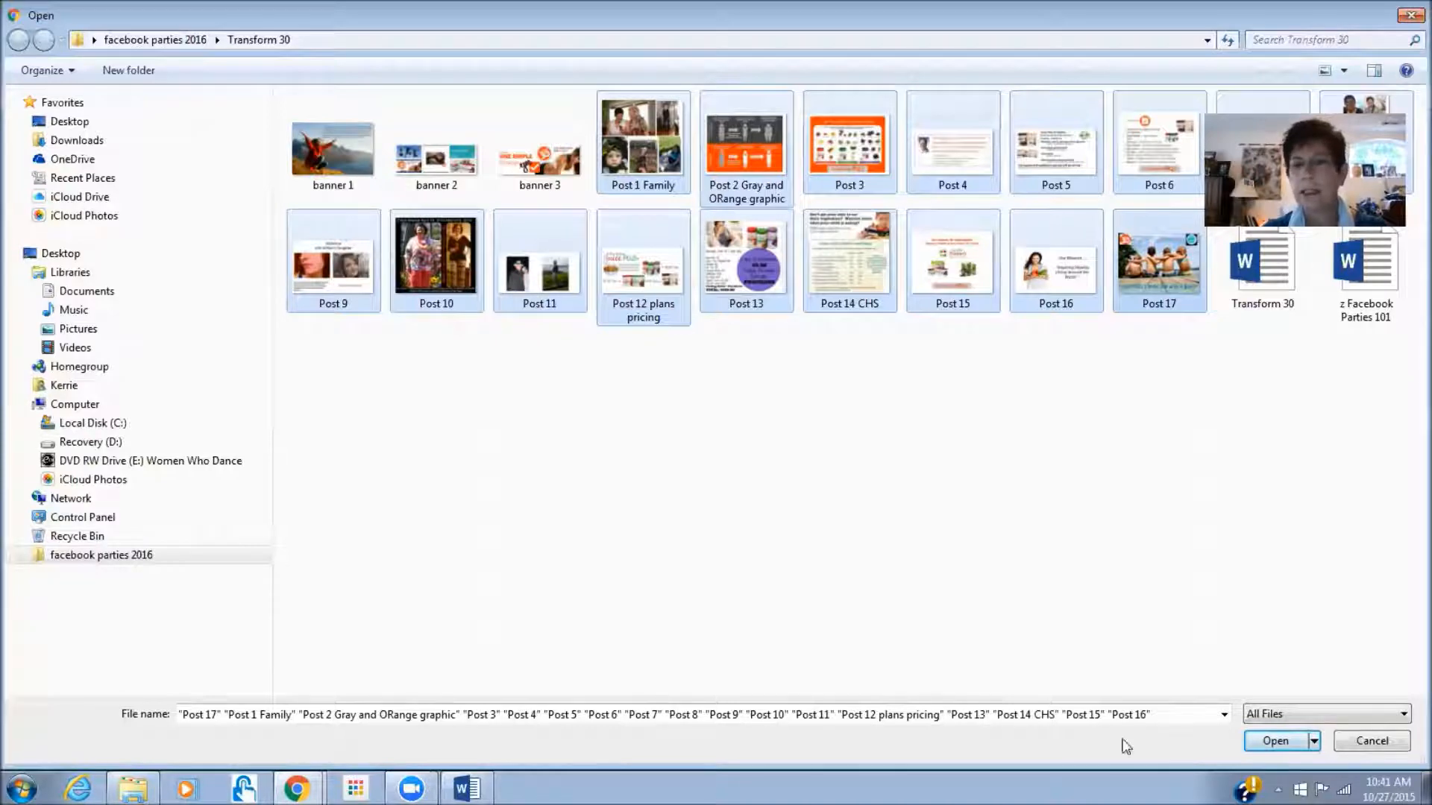
{"action": "left_click", "coordinate": [1274, 743]}
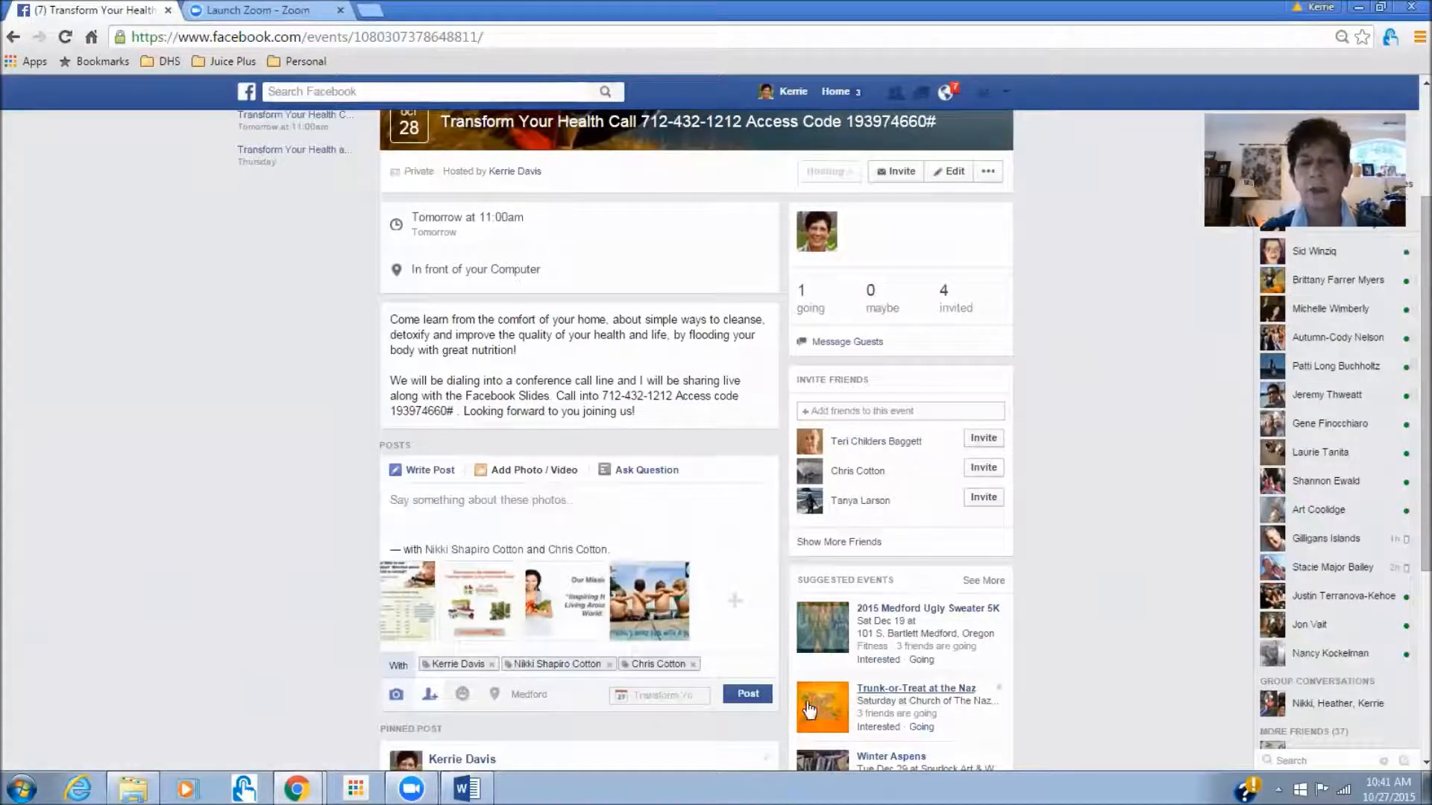
- Publish the multi-photo post and scroll down to it on the event page
{"action": "left_click", "coordinate": [748, 695]}
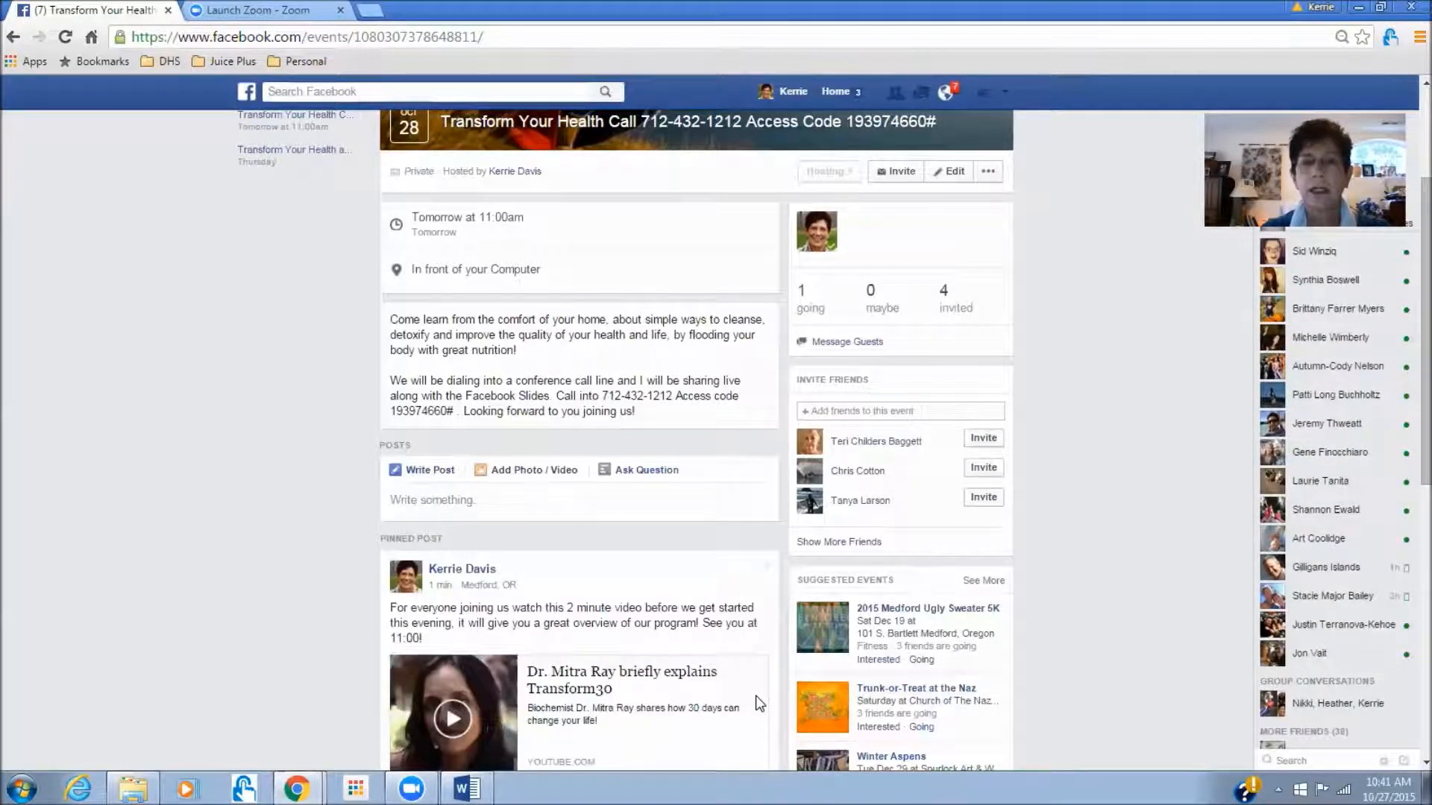
{"action": "scroll", "coordinate": [1408, 373], "scroll_direction": "down", "scroll_amount": 1}
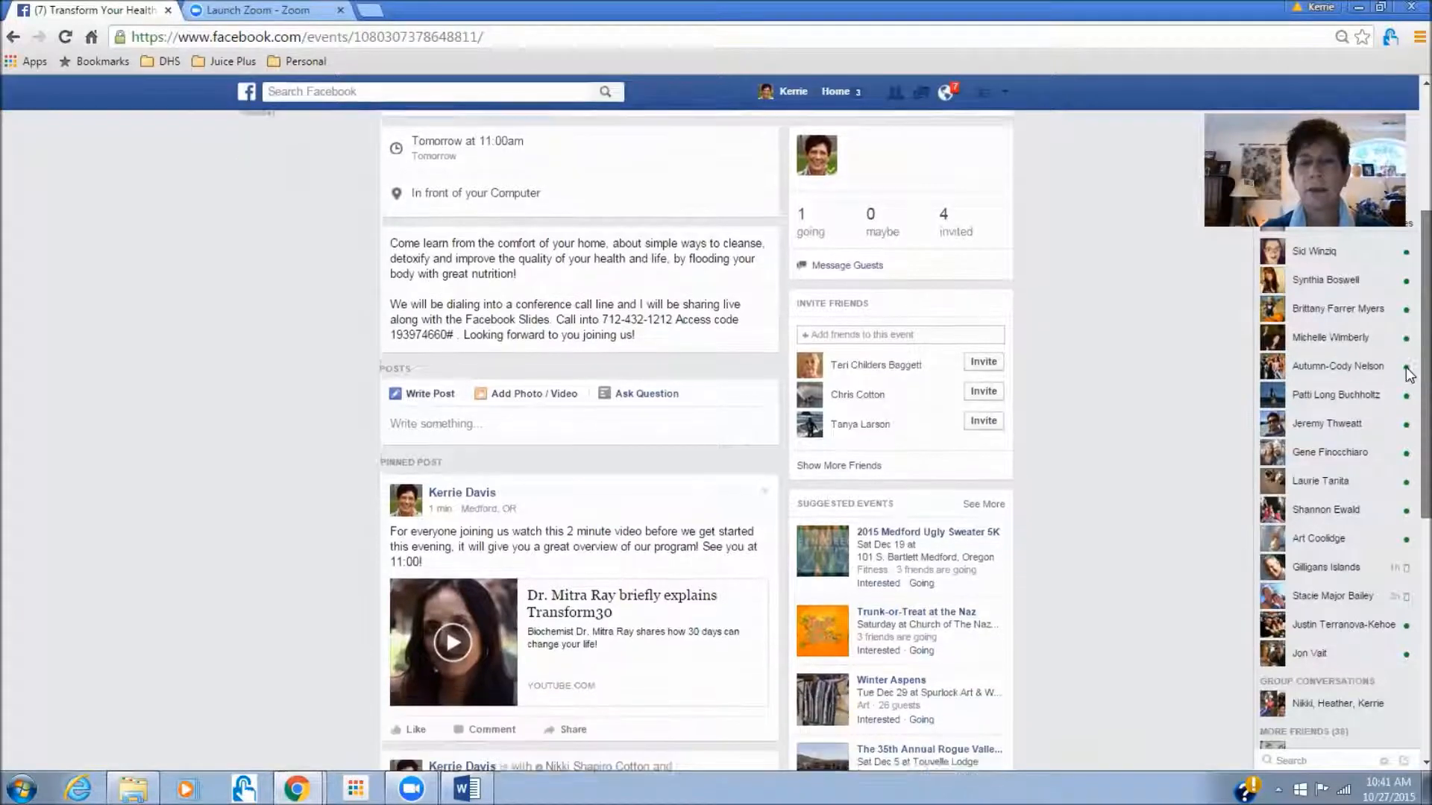
{"action": "scroll", "coordinate": [1408, 373], "scroll_direction": "down", "scroll_amount": 5}
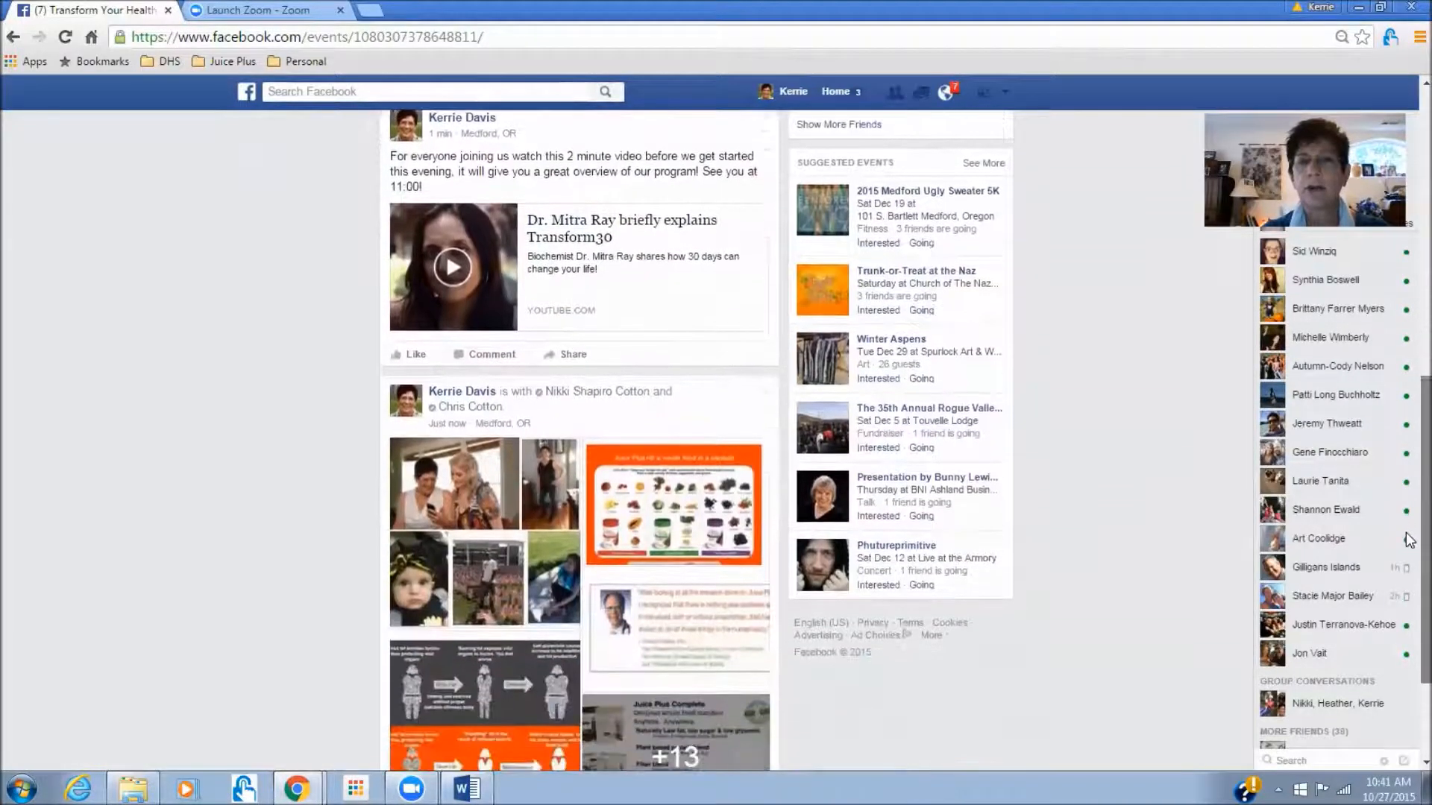
{"action": "left_click", "coordinate": [761, 396]}
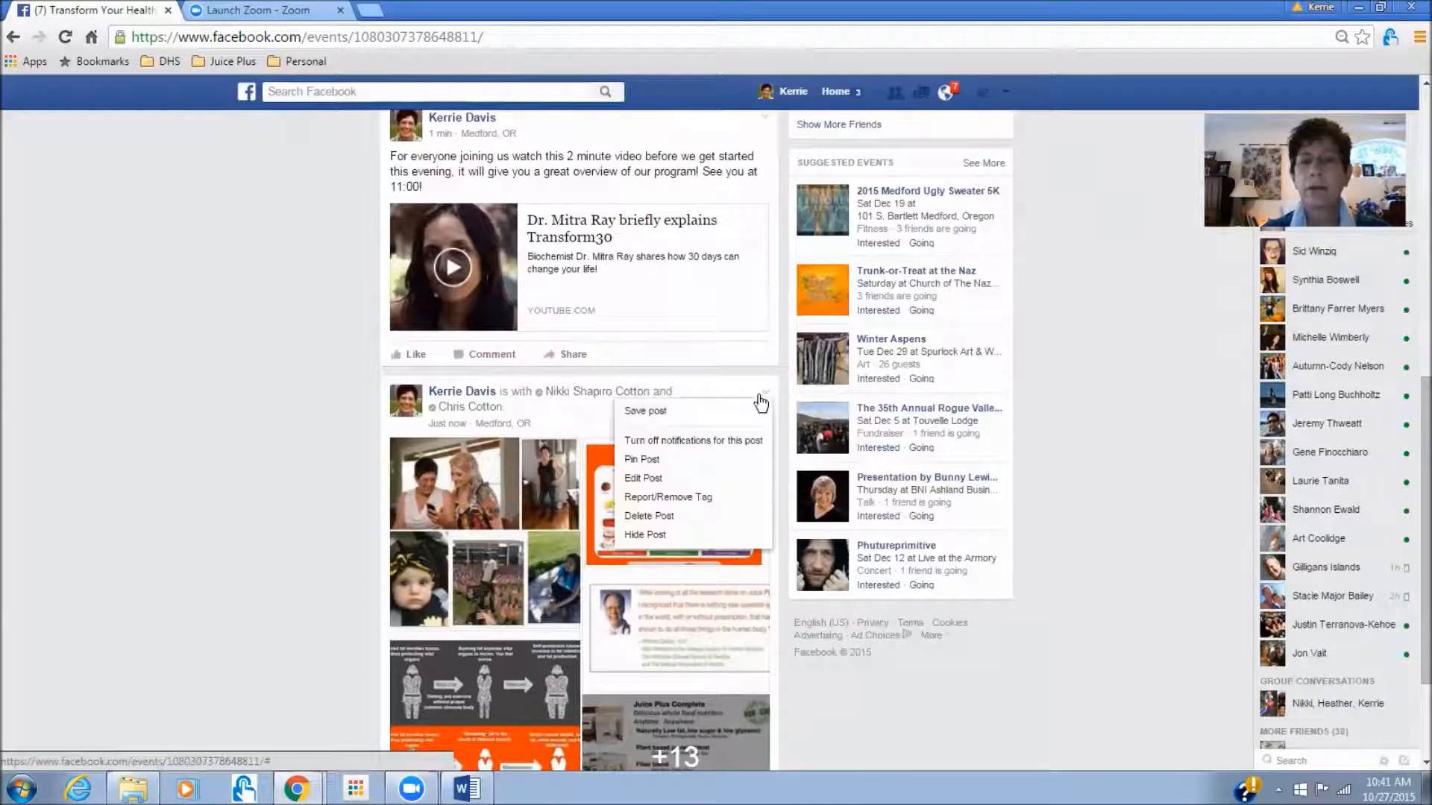
- Pin the photo post, confirming it replaces the pinned video post
{"action": "left_click", "coordinate": [628, 459]}
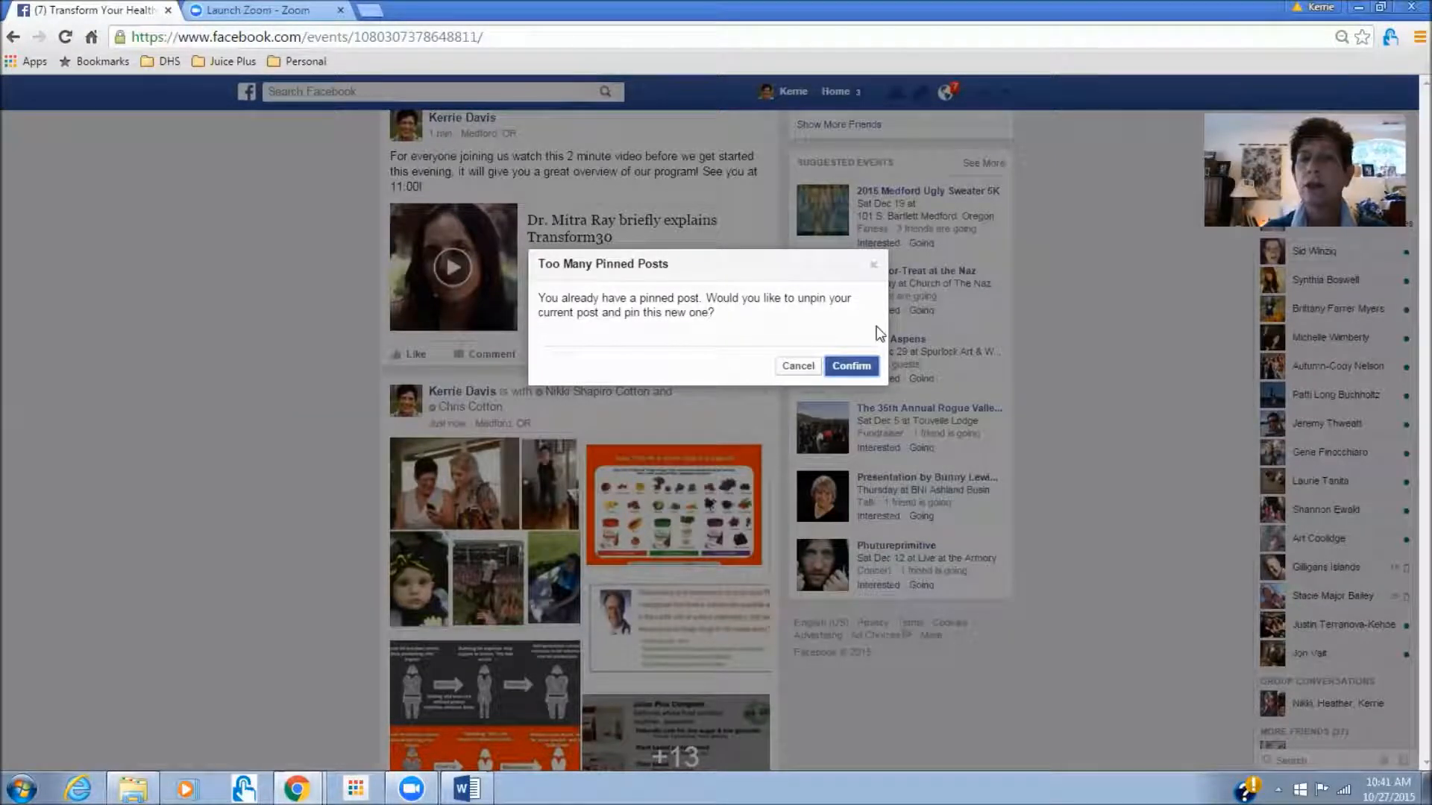
{"action": "left_click", "coordinate": [854, 367]}
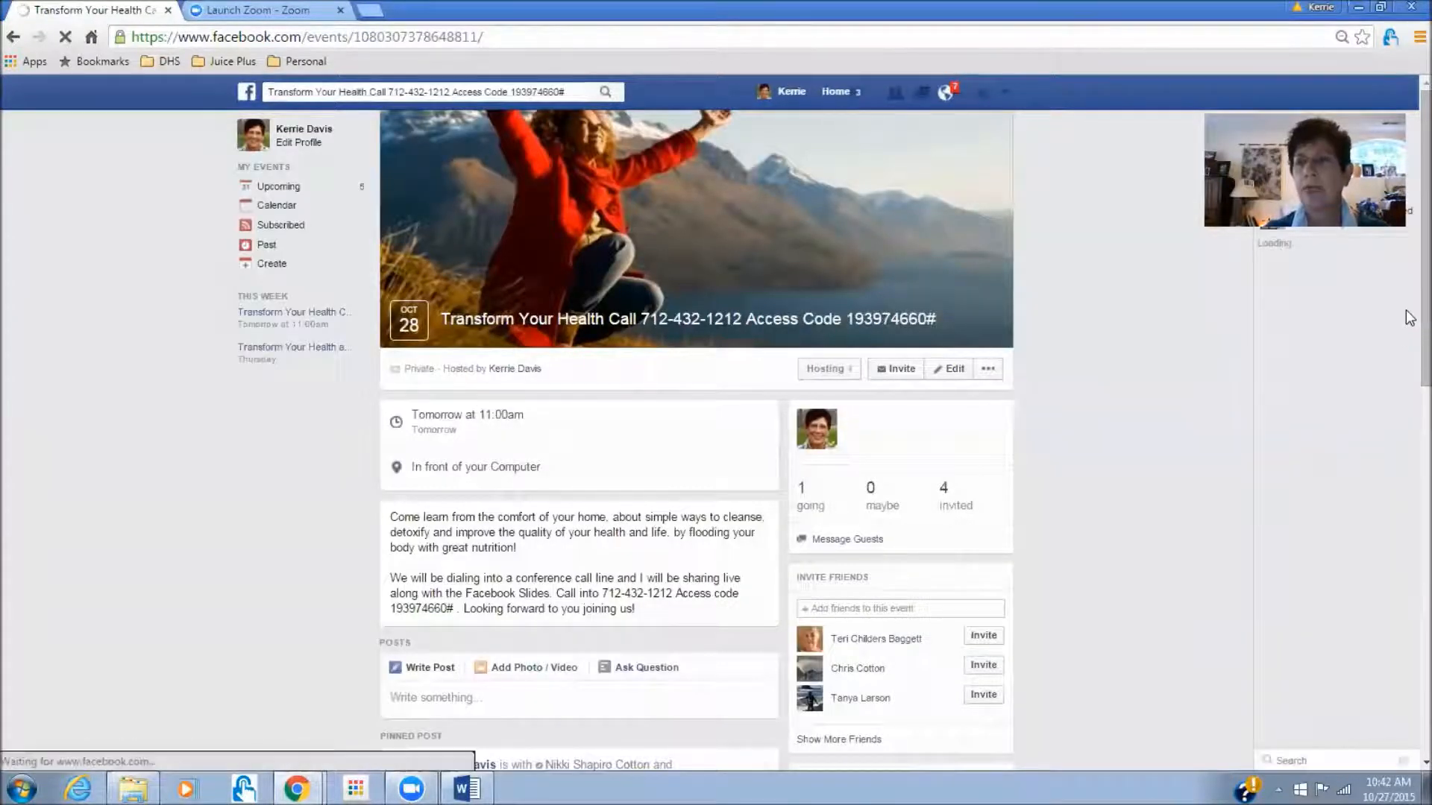
{"action": "scroll", "coordinate": [1410, 400], "scroll_direction": "down", "scroll_amount": 2}
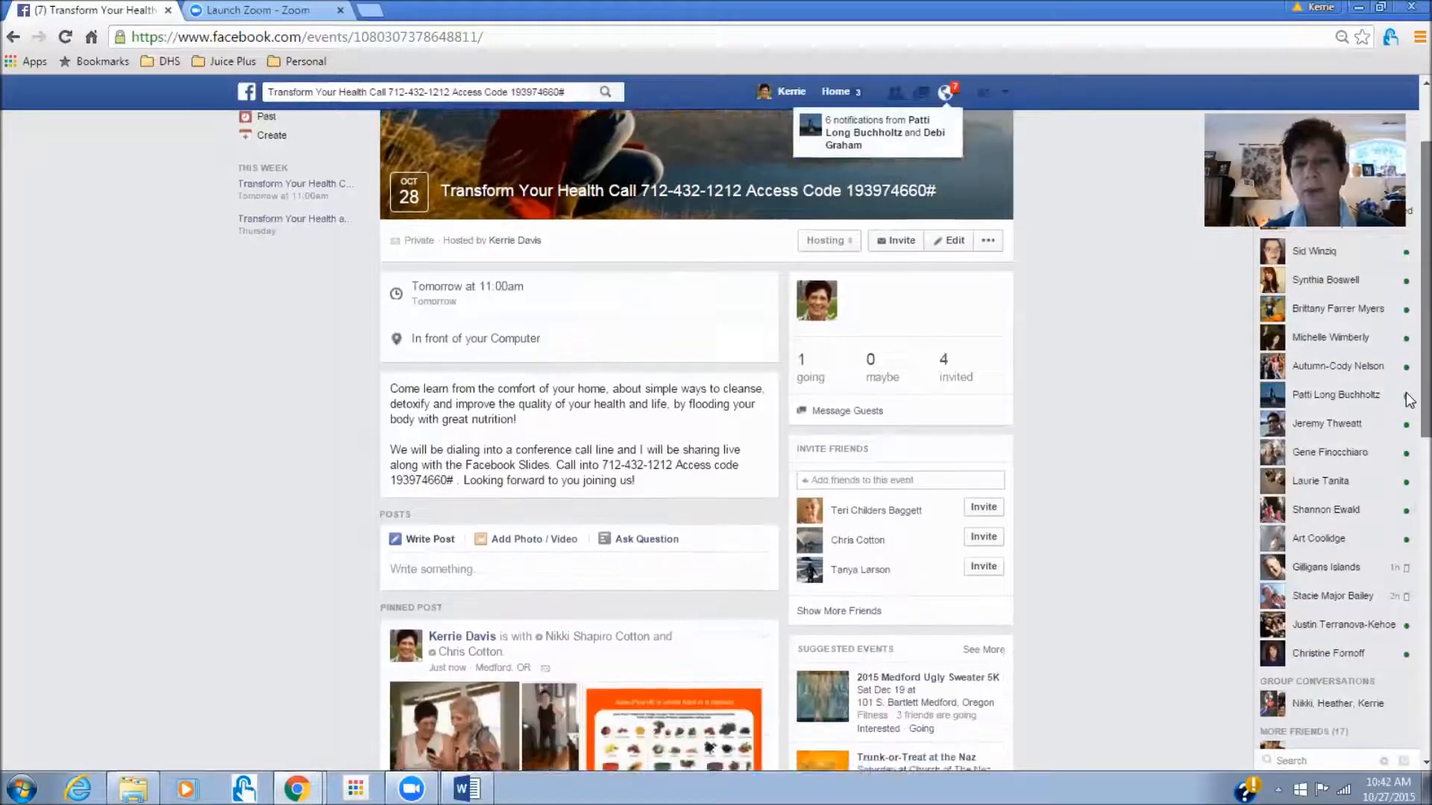
{"action": "scroll", "coordinate": [1410, 401], "scroll_direction": "down", "scroll_amount": 5}
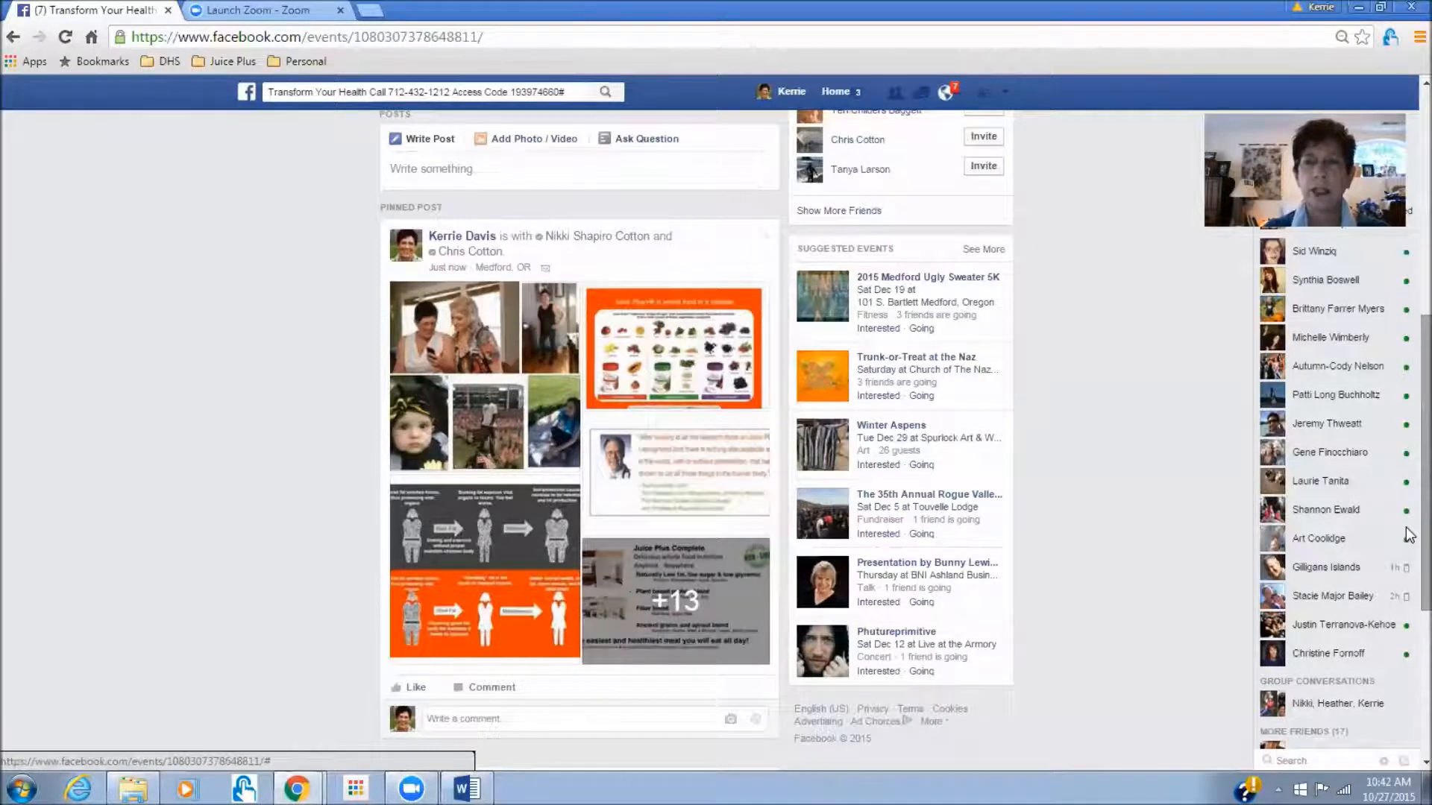
- View the pinned post's collage photo full size, then advance to the dieting-versus-cleansing infographic
{"action": "left_click", "coordinate": [498, 347]}
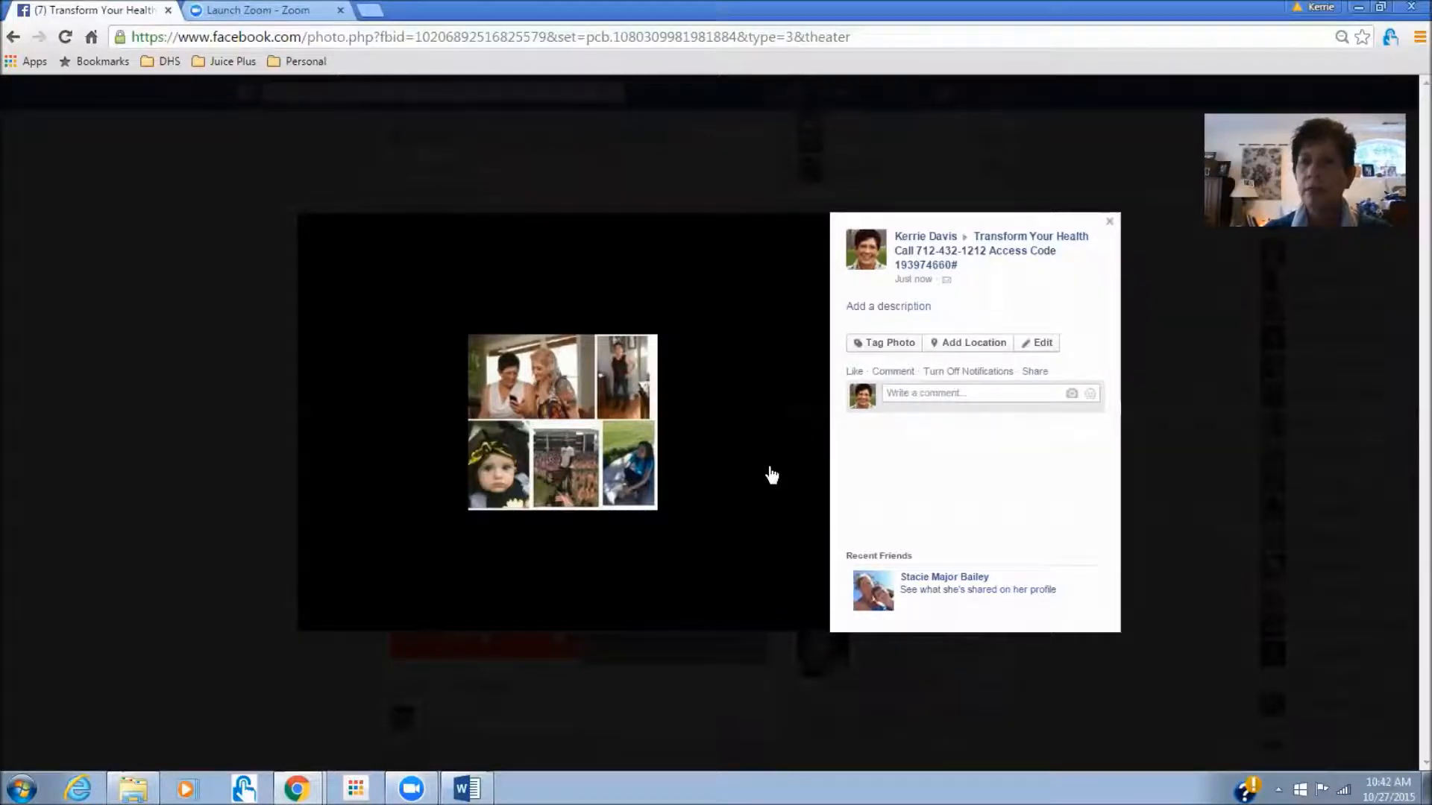
{"action": "left_click", "coordinate": [803, 428]}
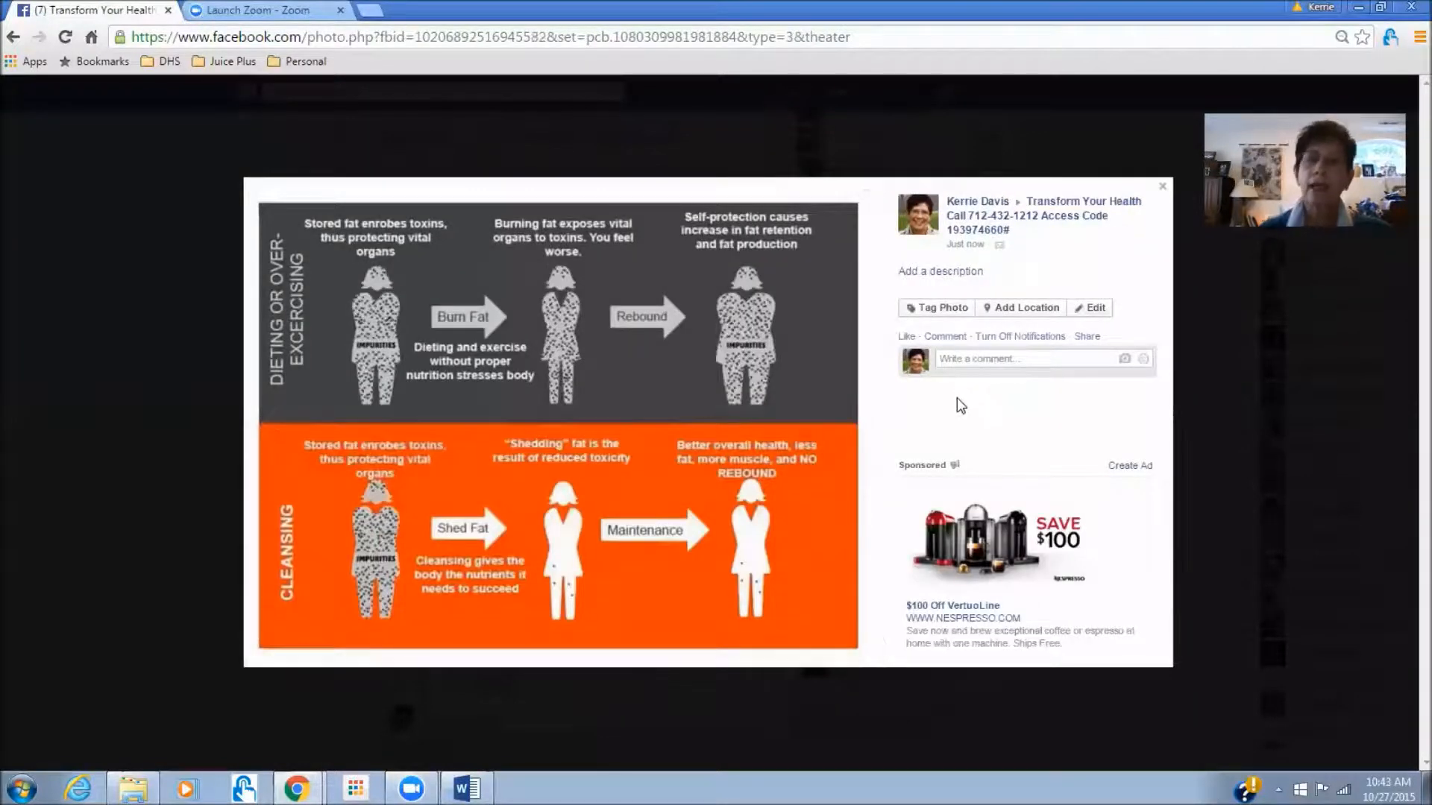